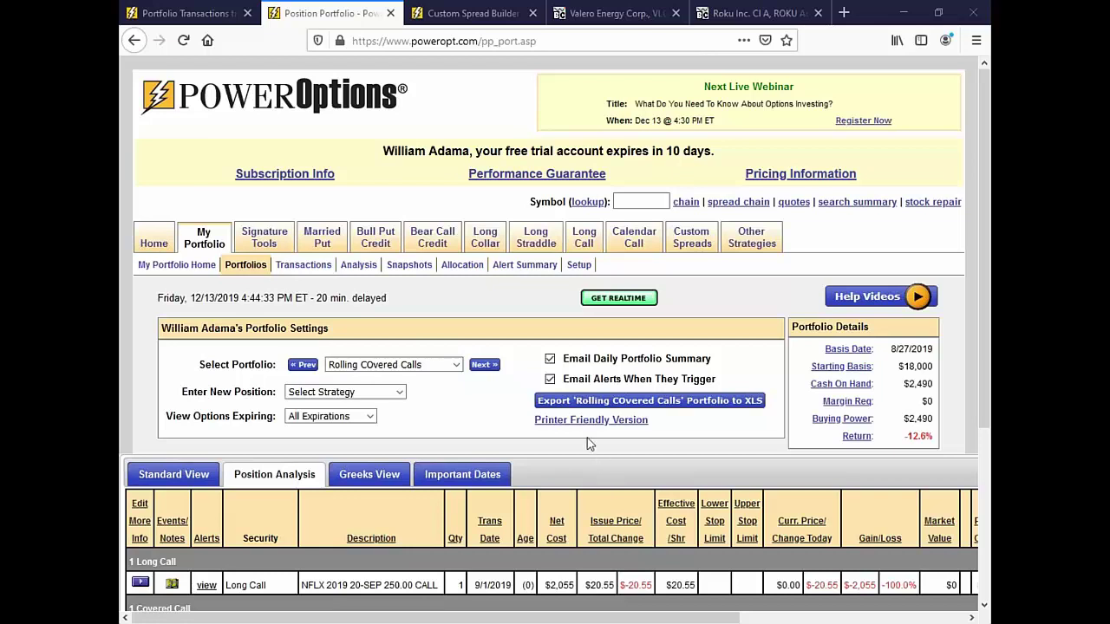
# Scroll the Rolling COvered Calls portfolio page down and back up to the Enter New Position area.
pyautogui.scroll(-5, 583, 434)
pyautogui.scroll(3, 547, 423)
# Choose Long Stock as the new position and set its transaction date to 12/2/2019.
pyautogui.click(389, 324)
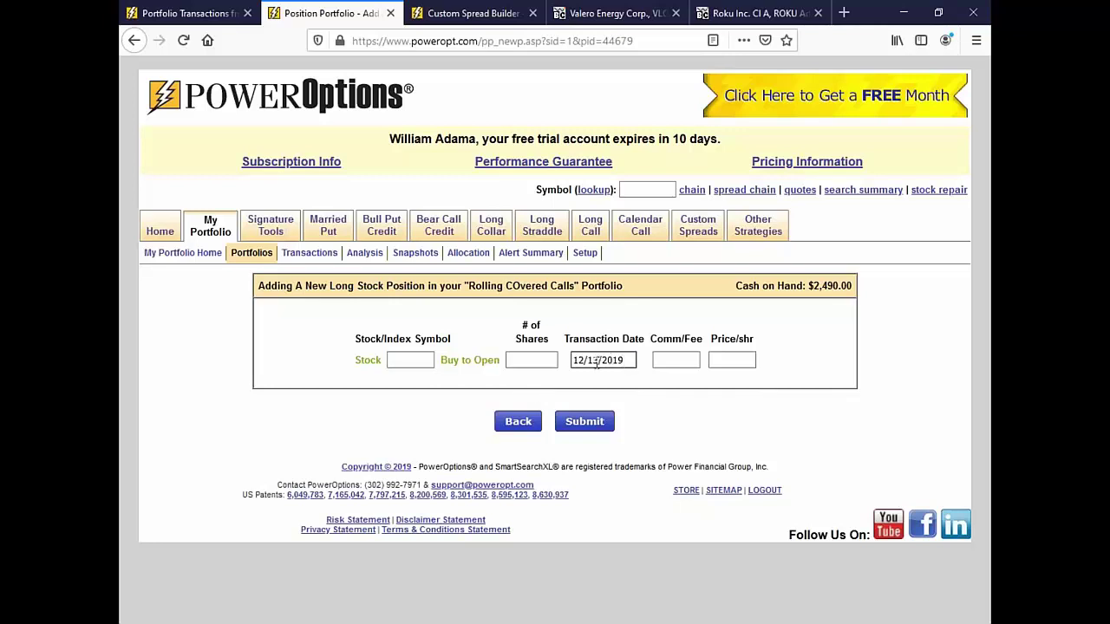
pyautogui.click(597, 360)
pyautogui.press('BackSpace')
pyautogui.press('BackSpace')
pyautogui.write('2')
# Enter symbol EA, 100 shares at $113.42, and submit the position.
pyautogui.click(426, 360)
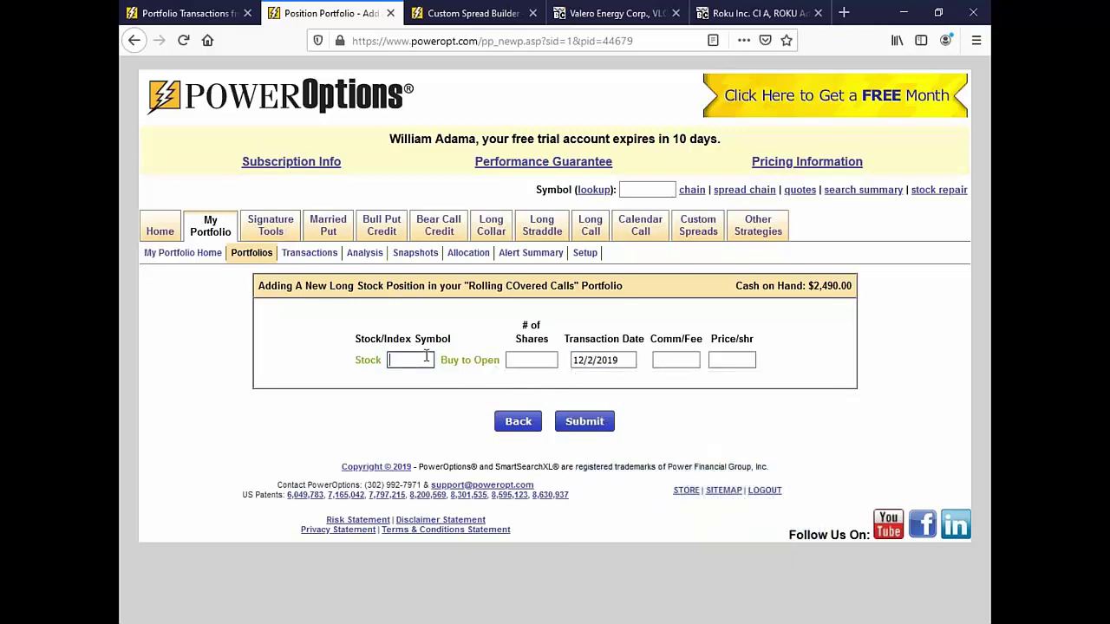
pyautogui.write('WE')
pyautogui.press('BackSpace')
pyautogui.press('BackSpace')
pyautogui.write('EA')
pyautogui.click(540, 367)
pyautogui.write('100')
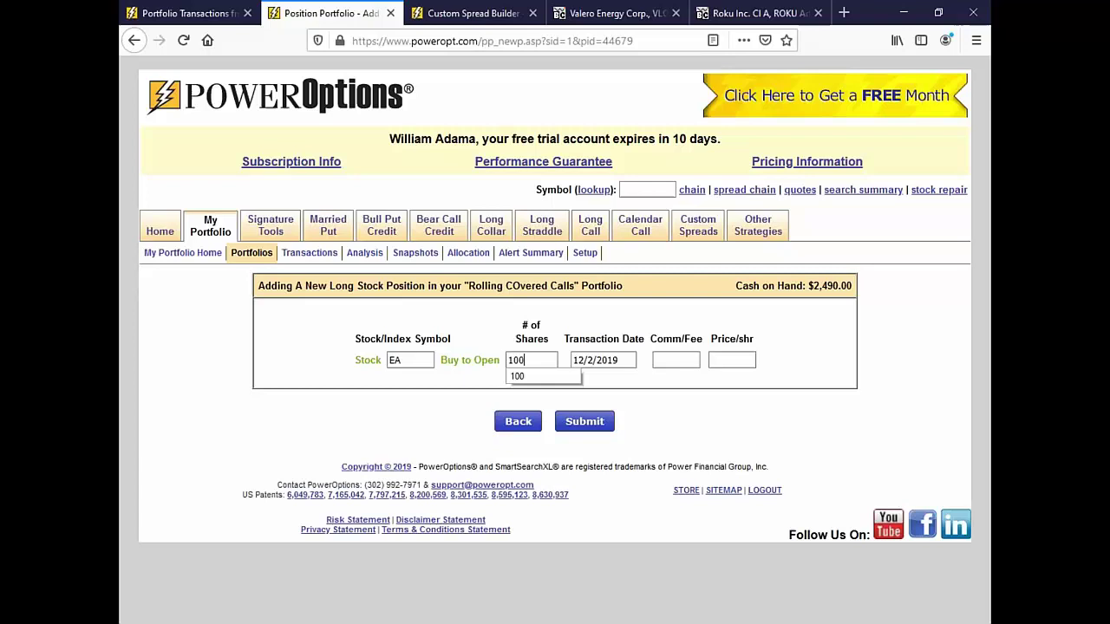
pyautogui.click(739, 360)
pyautogui.write('113.42')
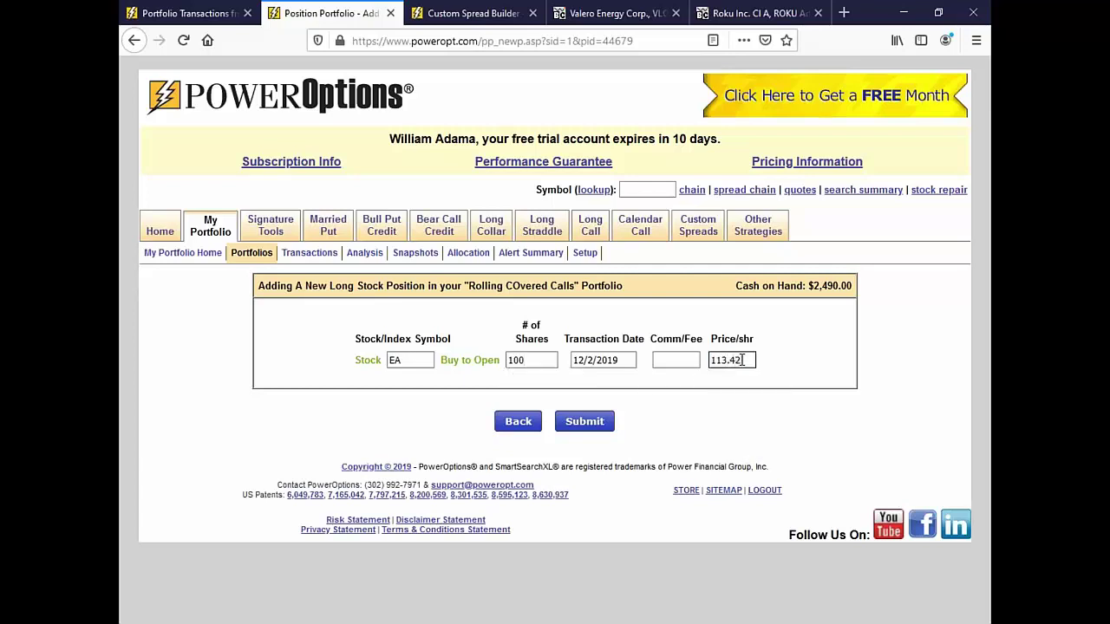
pyautogui.click(583, 420)
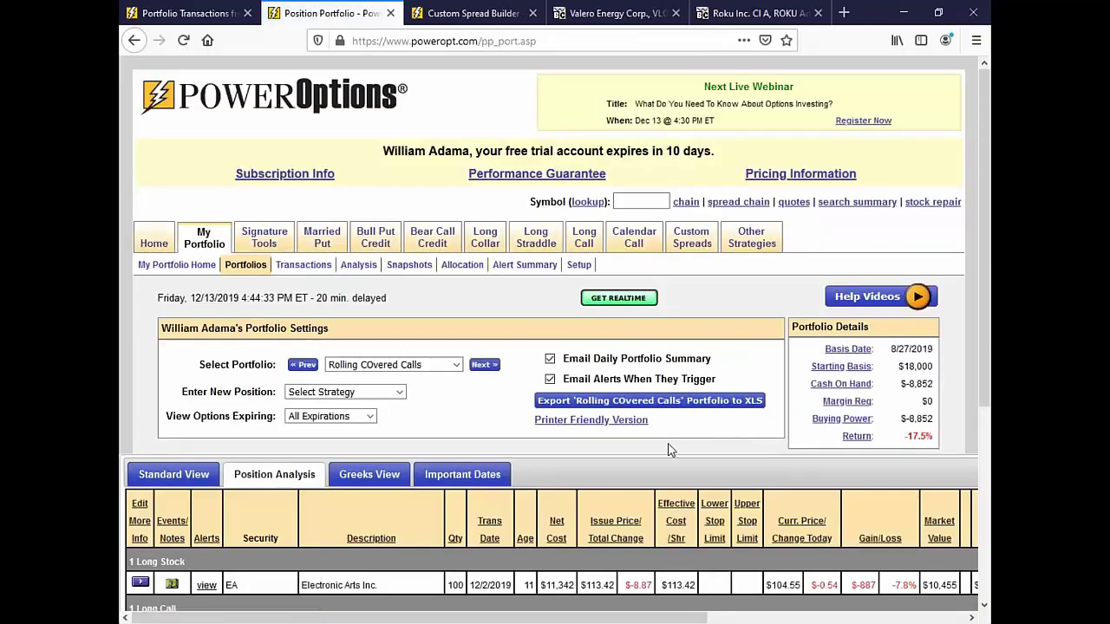
# Look up symbol EA and open its Stock Repair tool.
pyautogui.click(646, 202)
pyautogui.write('EA')
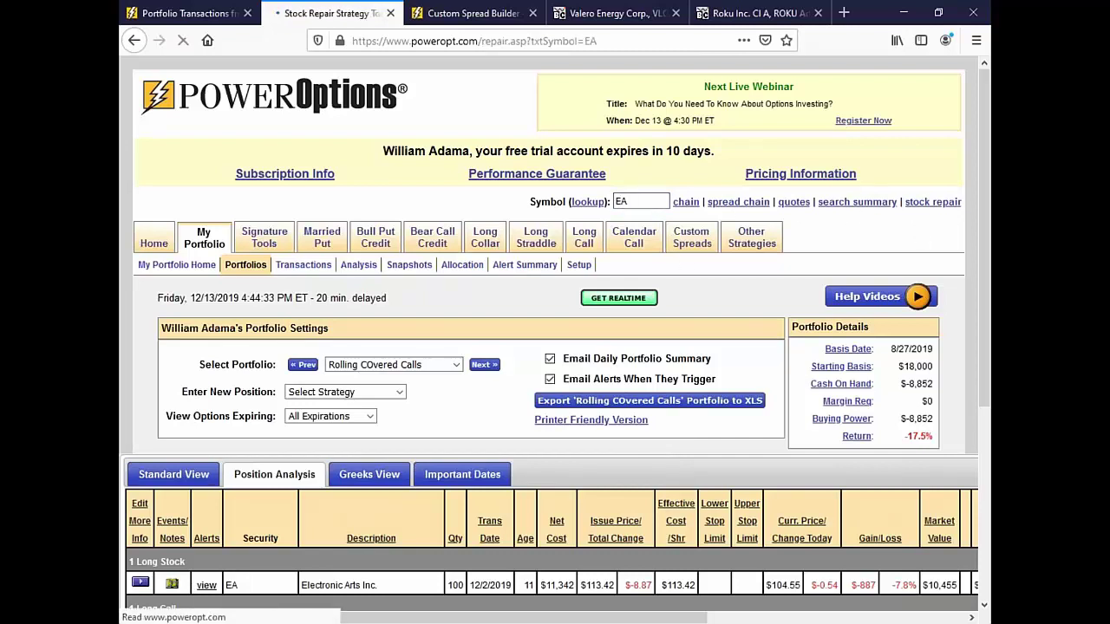
pyautogui.click(914, 207)
# Enter a 113.42 cost per share and 100 shares, then submit to list repairs.
pyautogui.click(511, 528)
pyautogui.write('113.42')
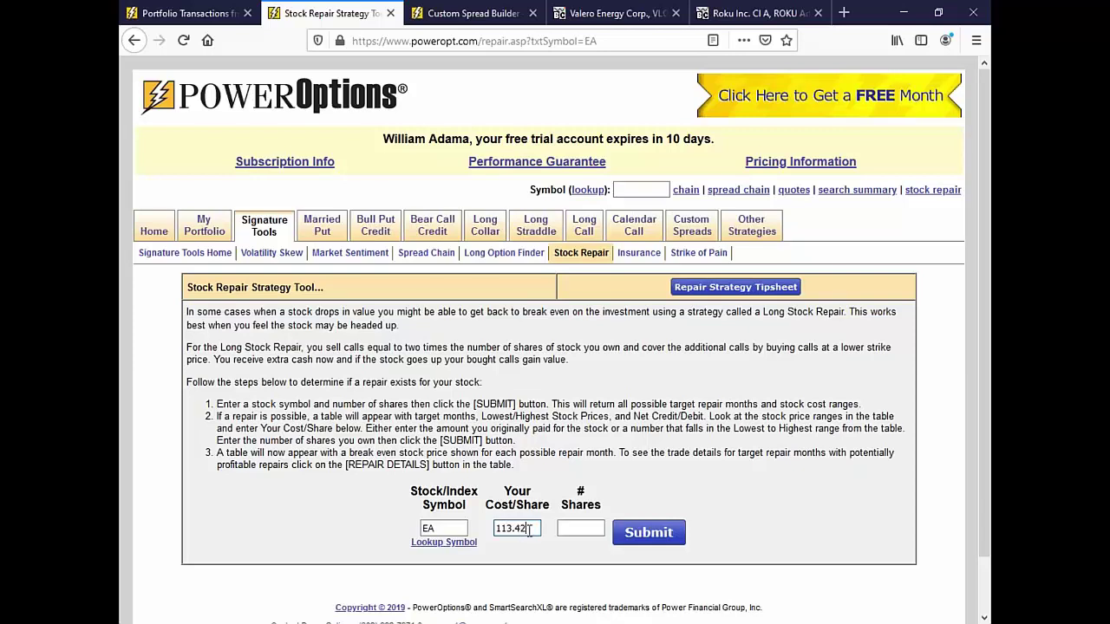
pyautogui.moveTo(531, 528); pyautogui.dragTo(483, 528)
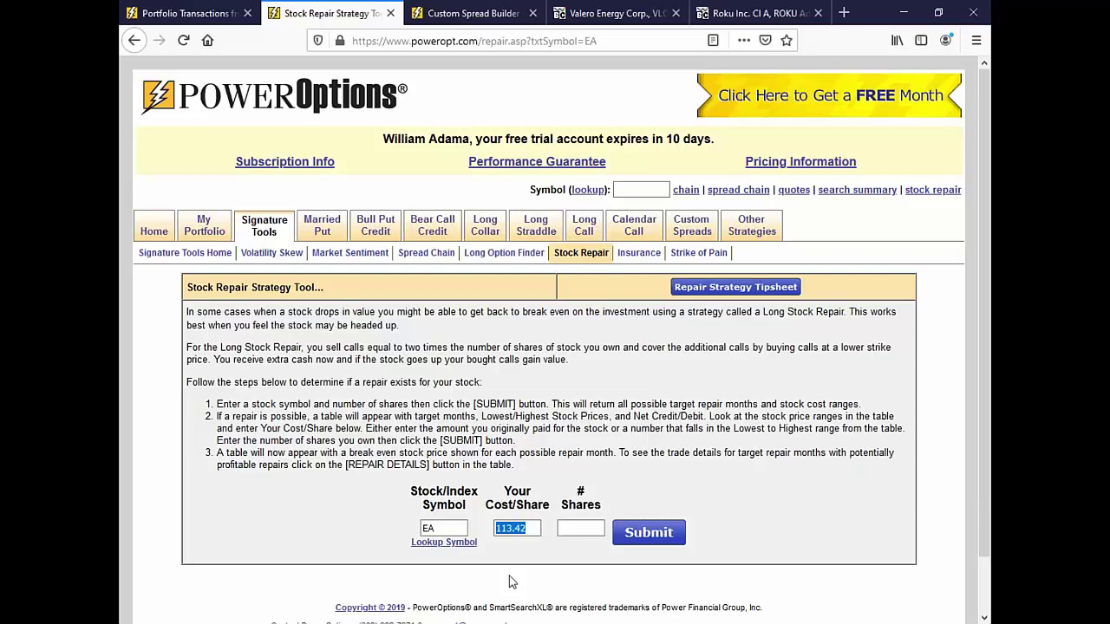
pyautogui.click(580, 529)
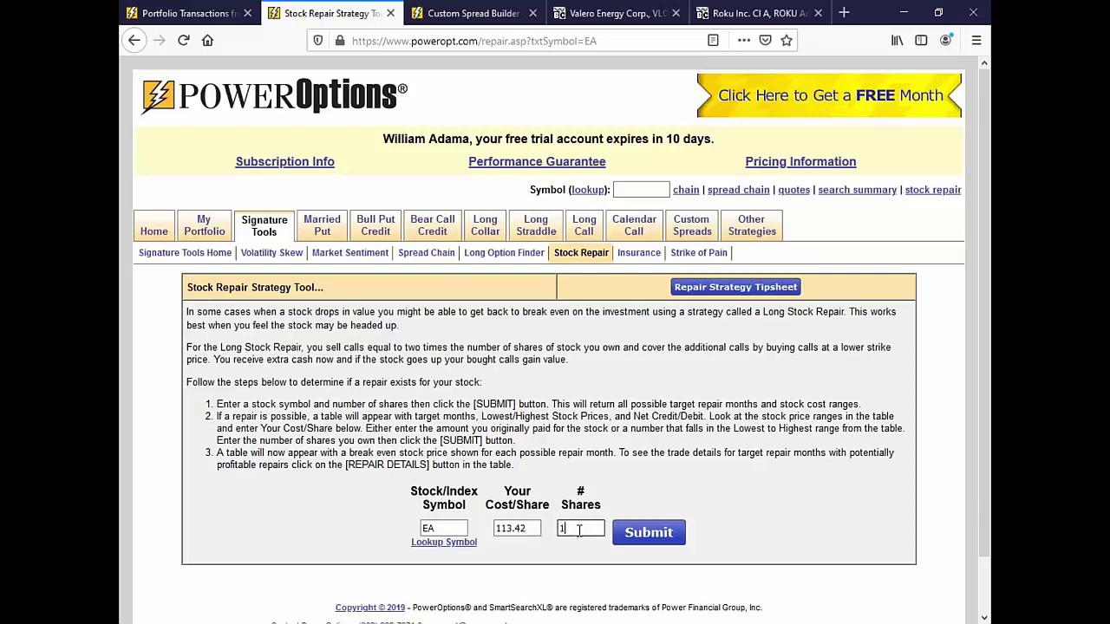
pyautogui.write('100')
pyautogui.click(652, 534)
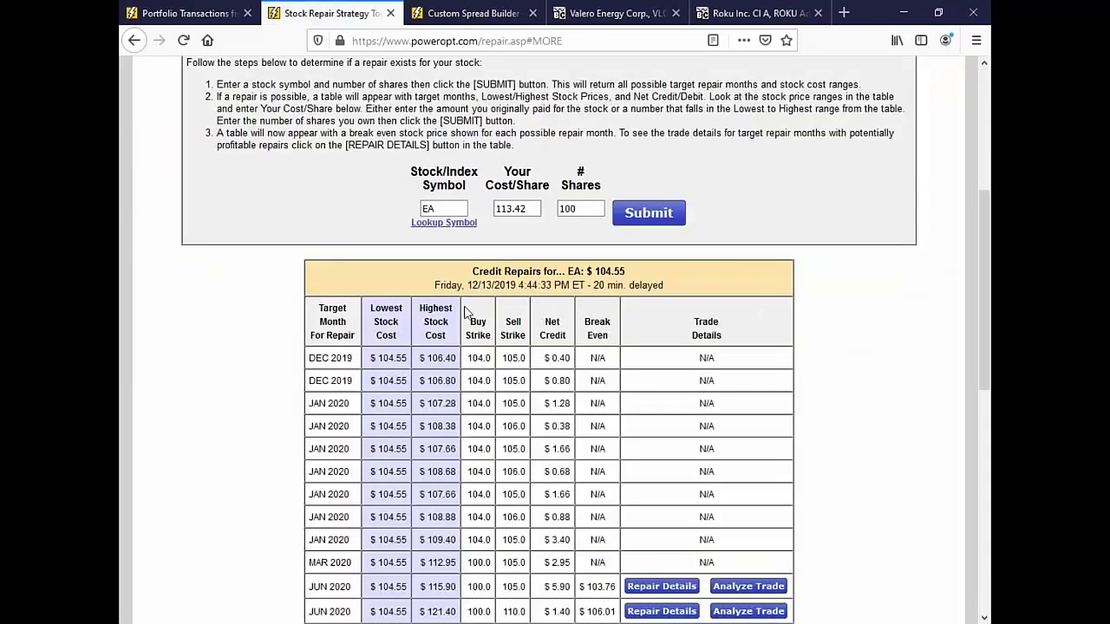
pyautogui.moveTo(590, 270); pyautogui.dragTo(638, 272)
pyautogui.scroll(-2, 598, 408)
pyautogui.moveTo(313, 512); pyautogui.dragTo(355, 512)
pyautogui.moveTo(427, 532); pyautogui.dragTo(451, 534)
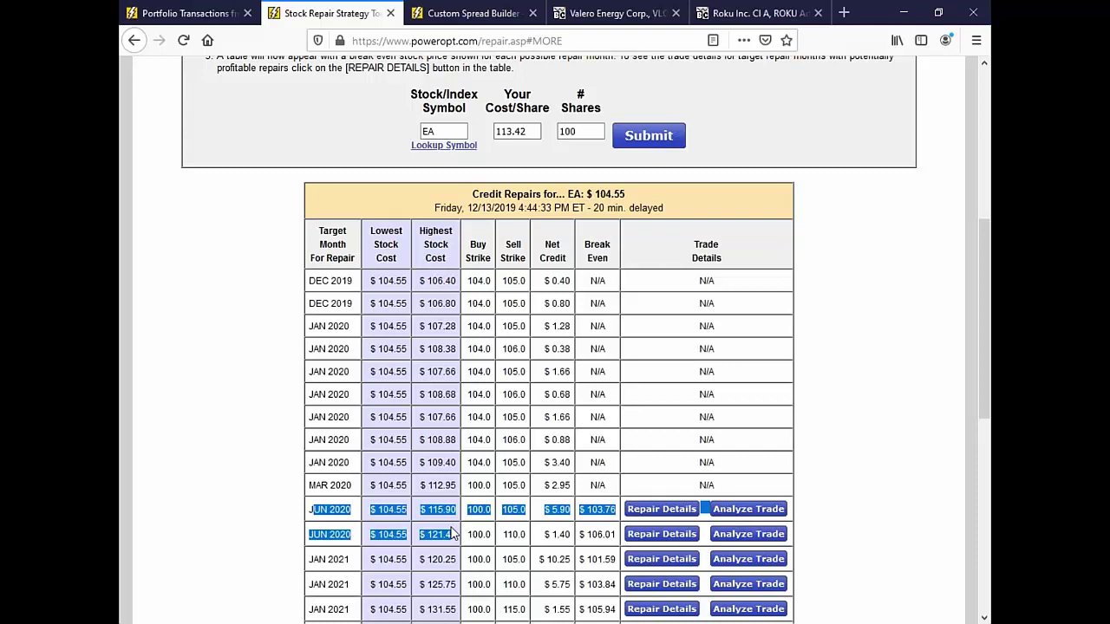
pyautogui.click(451, 531)
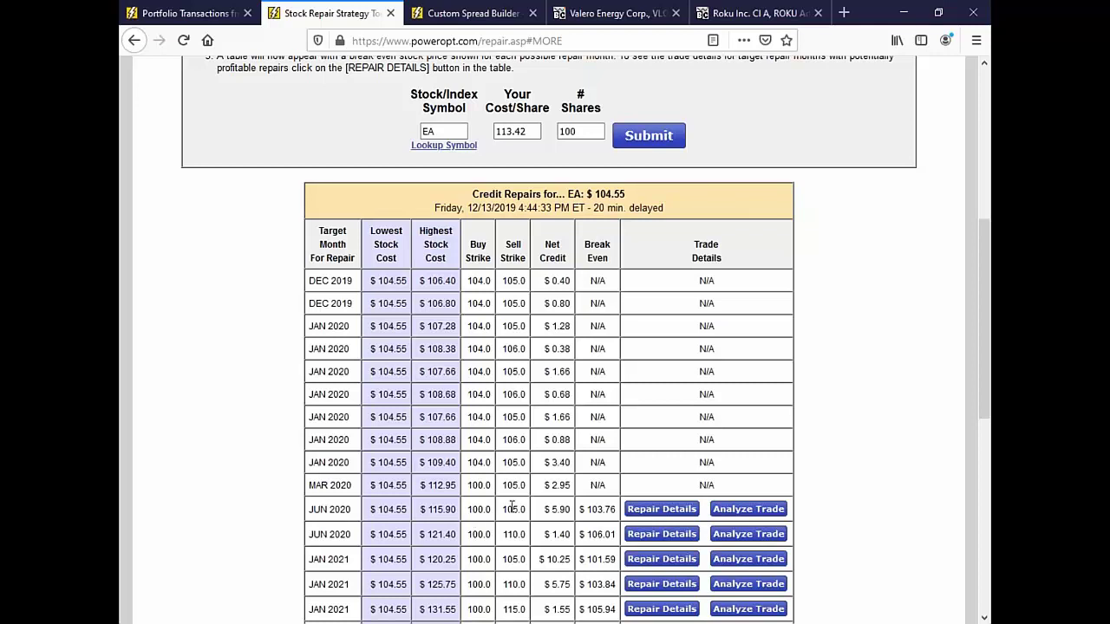
pyautogui.moveTo(467, 510); pyautogui.dragTo(492, 509)
pyautogui.moveTo(502, 510); pyautogui.dragTo(570, 509)
pyautogui.moveTo(584, 510); pyautogui.dragTo(618, 510)
pyautogui.moveTo(545, 510); pyautogui.dragTo(573, 510)
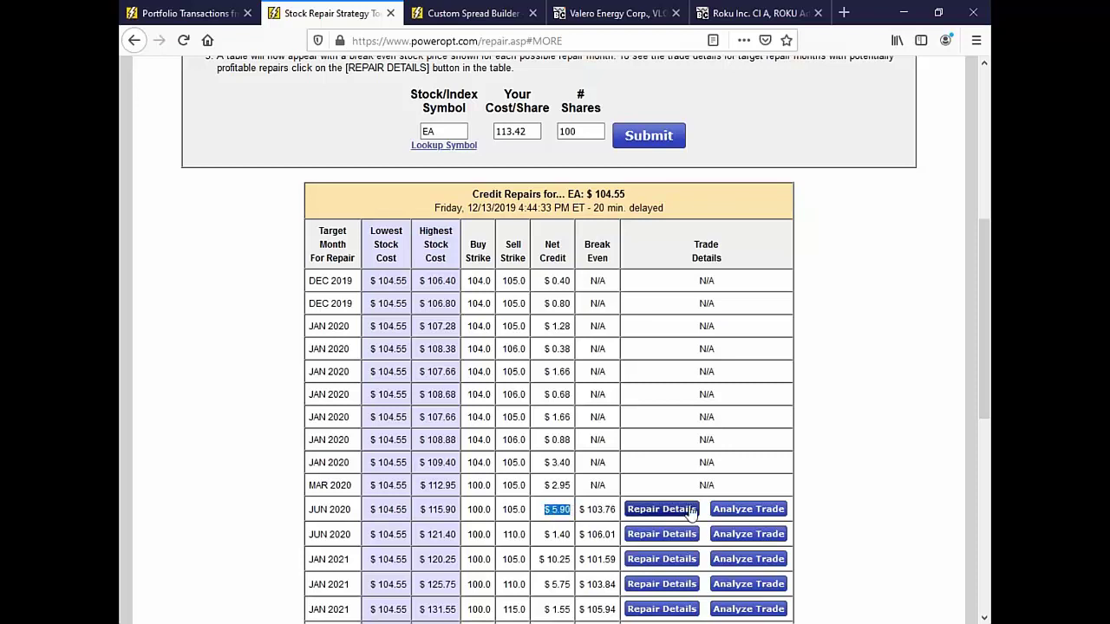
# Open the first JUN 2020 repair's details: buy 100 call at $12.20, sell two 105 calls at $9.05, $5.90 net credit.
pyautogui.click(689, 510)
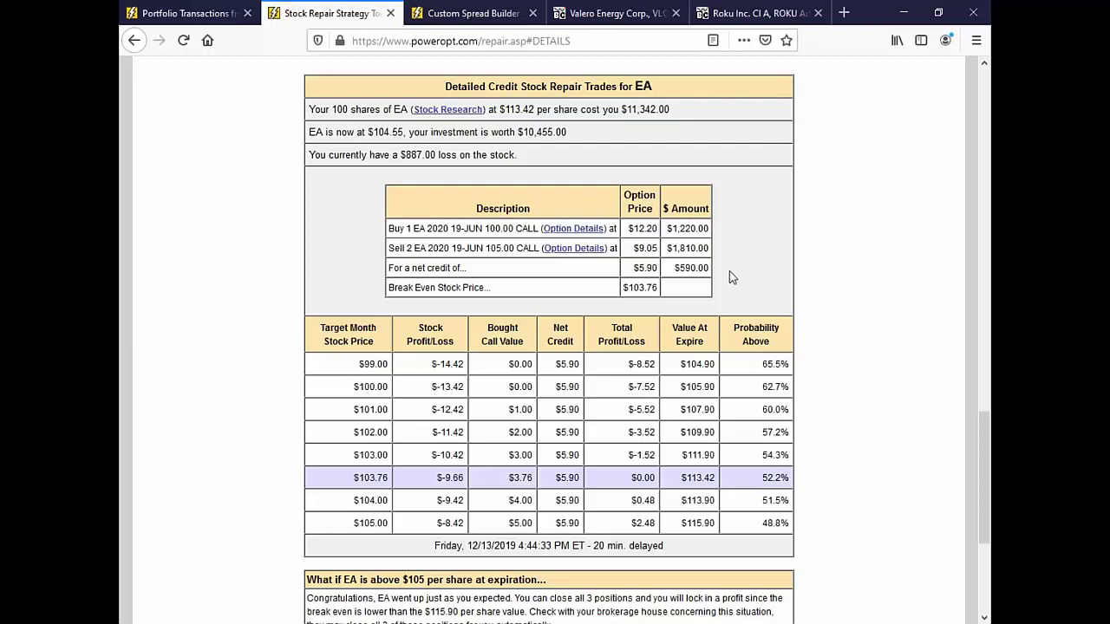
pyautogui.doubleClick(639, 229)
pyautogui.moveTo(485, 248); pyautogui.dragTo(518, 249)
pyautogui.moveTo(633, 248); pyautogui.dragTo(709, 250)
pyautogui.moveTo(633, 268); pyautogui.dragTo(652, 269)
pyautogui.click(649, 108)
pyautogui.moveTo(507, 227); pyautogui.dragTo(495, 297)
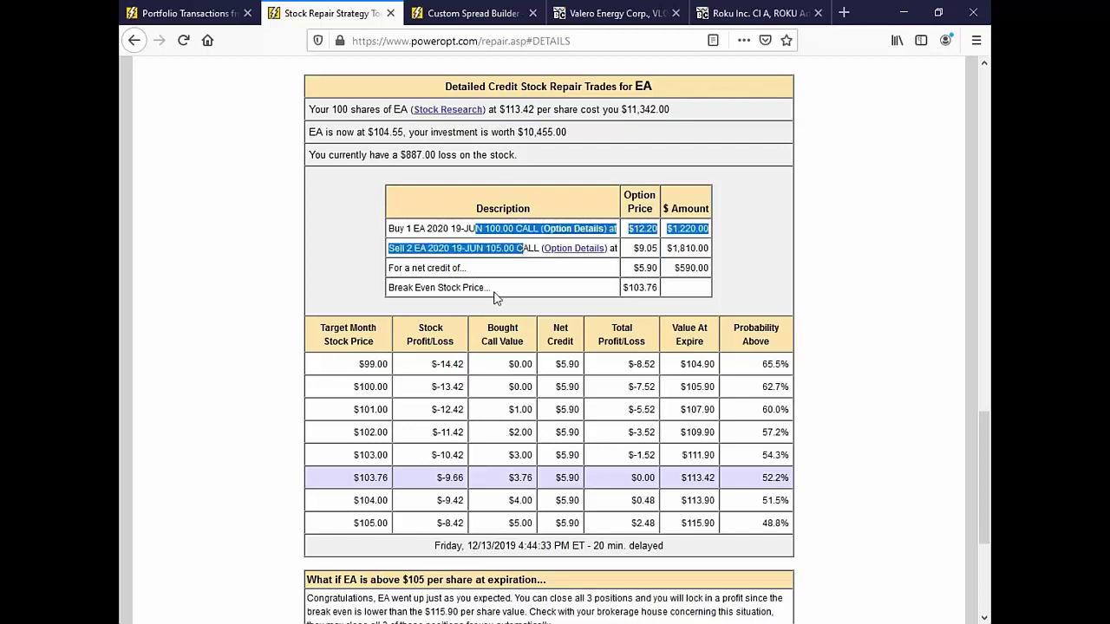
pyautogui.click(494, 297)
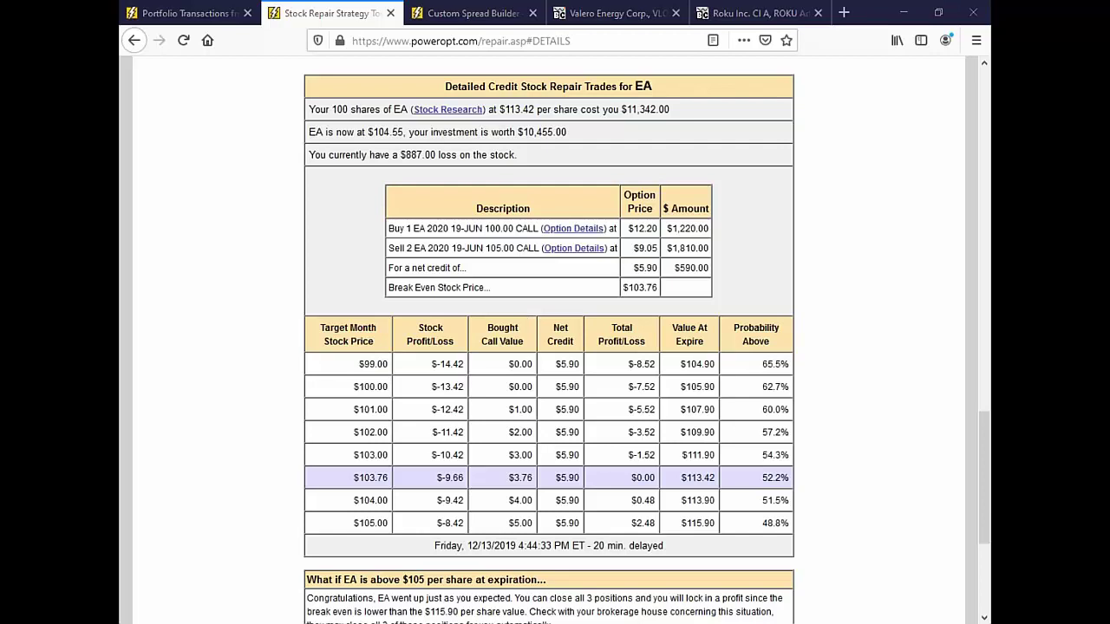
pyautogui.moveTo(361, 235)
pyautogui.mouseDown()
pyautogui.moveTo(373, 255)
pyautogui.moveTo(357, 260)
pyautogui.moveTo(385, 249)
pyautogui.mouseUp()
pyautogui.moveTo(346, 193)
pyautogui.mouseDown()
pyautogui.moveTo(362, 193)
pyautogui.moveTo(354, 223)
pyautogui.mouseUp()
pyautogui.moveTo(519, 462)
pyautogui.mouseDown()
pyautogui.moveTo(503, 481)
pyautogui.moveTo(541, 464)
pyautogui.mouseUp()
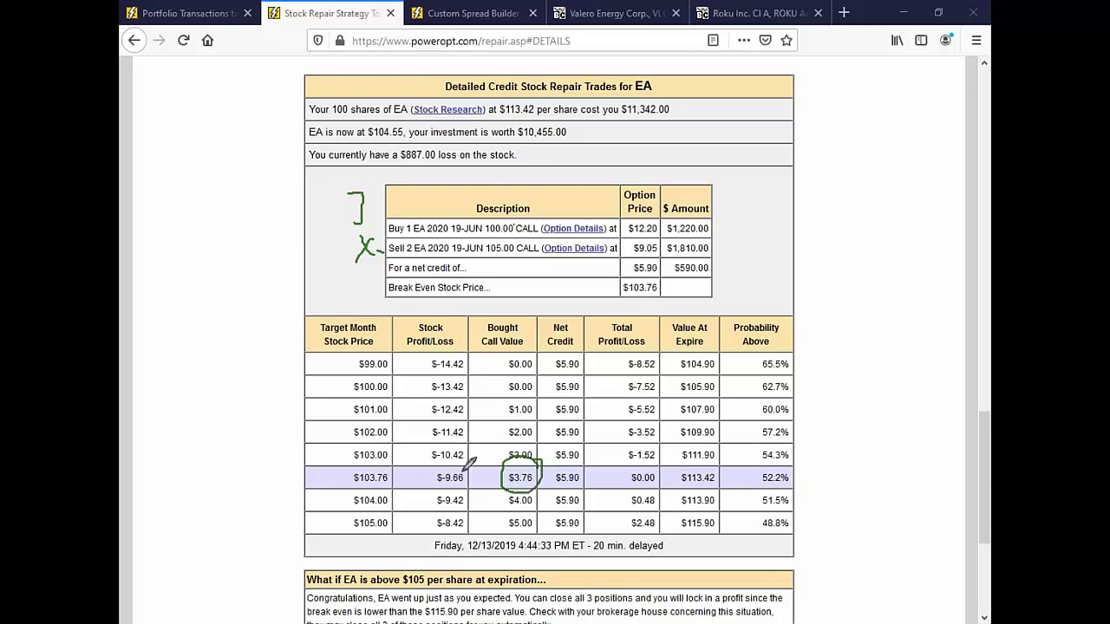
pyautogui.moveTo(472, 457)
pyautogui.mouseDown()
pyautogui.moveTo(435, 451)
pyautogui.moveTo(430, 491)
pyautogui.moveTo(475, 461)
pyautogui.mouseUp()
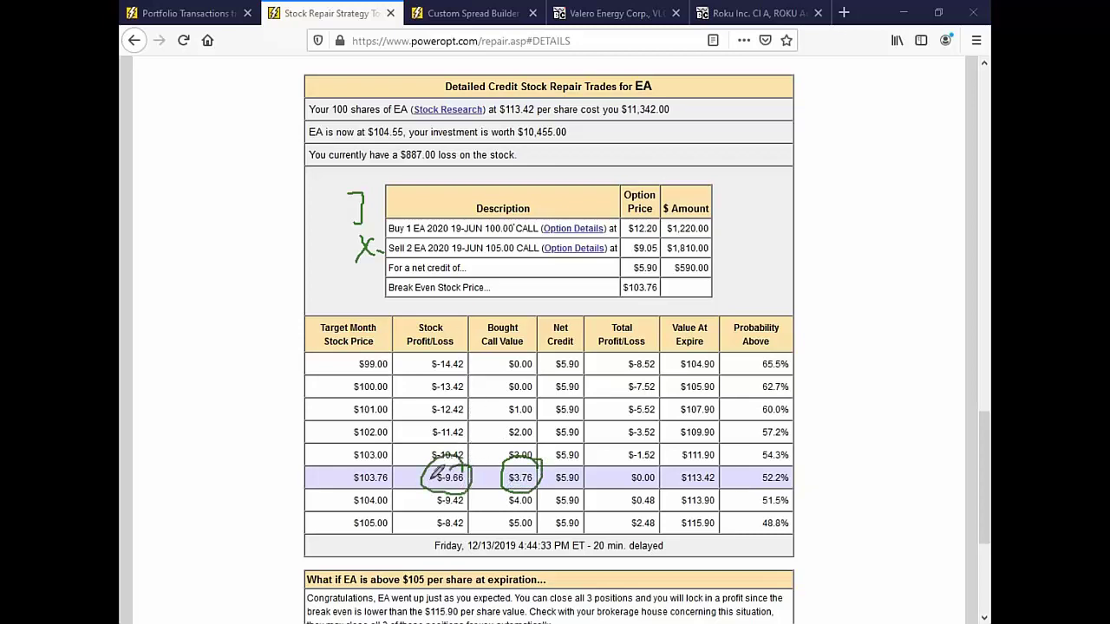
pyautogui.moveTo(390, 478)
pyautogui.mouseDown()
pyautogui.moveTo(423, 477)
pyautogui.moveTo(425, 488)
pyautogui.mouseUp()
pyautogui.moveTo(588, 455)
pyautogui.mouseDown()
pyautogui.moveTo(542, 481)
pyautogui.moveTo(585, 490)
pyautogui.moveTo(587, 459)
pyautogui.mouseUp()
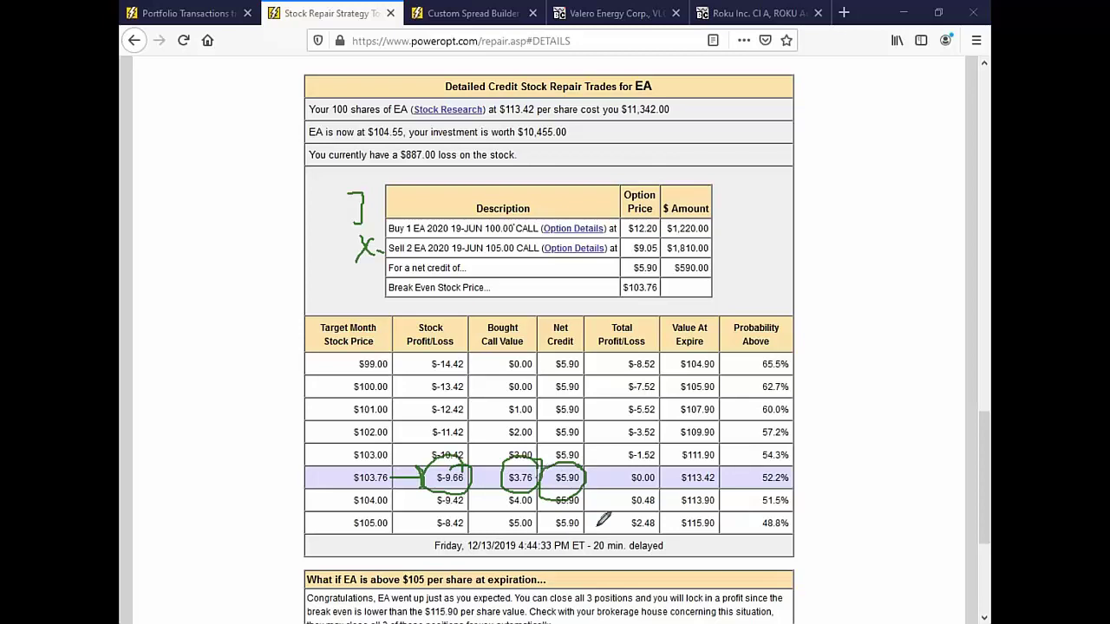
pyautogui.moveTo(736, 458)
pyautogui.mouseDown()
pyautogui.moveTo(687, 446)
pyautogui.moveTo(727, 486)
pyautogui.moveTo(734, 454)
pyautogui.mouseUp()
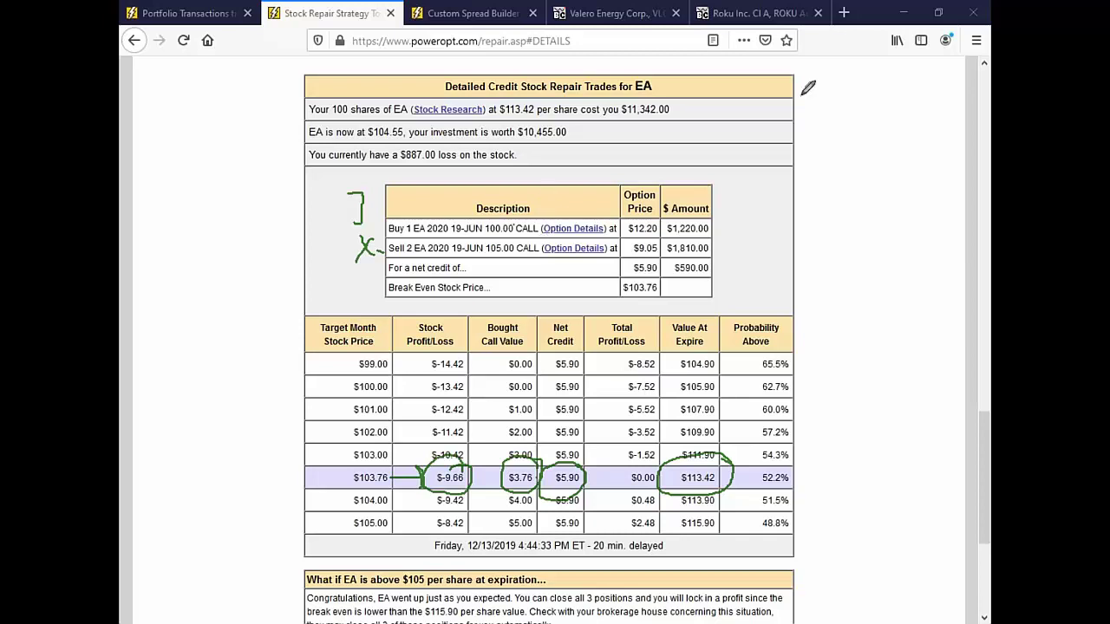
pyautogui.click(210, 12)
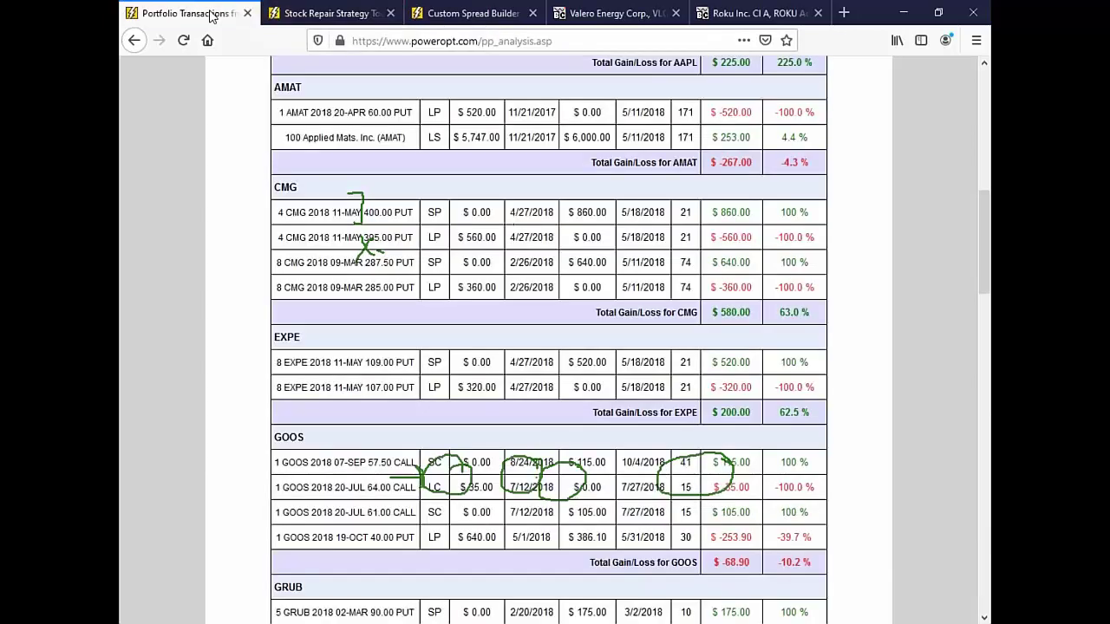
pyautogui.click(354, 13)
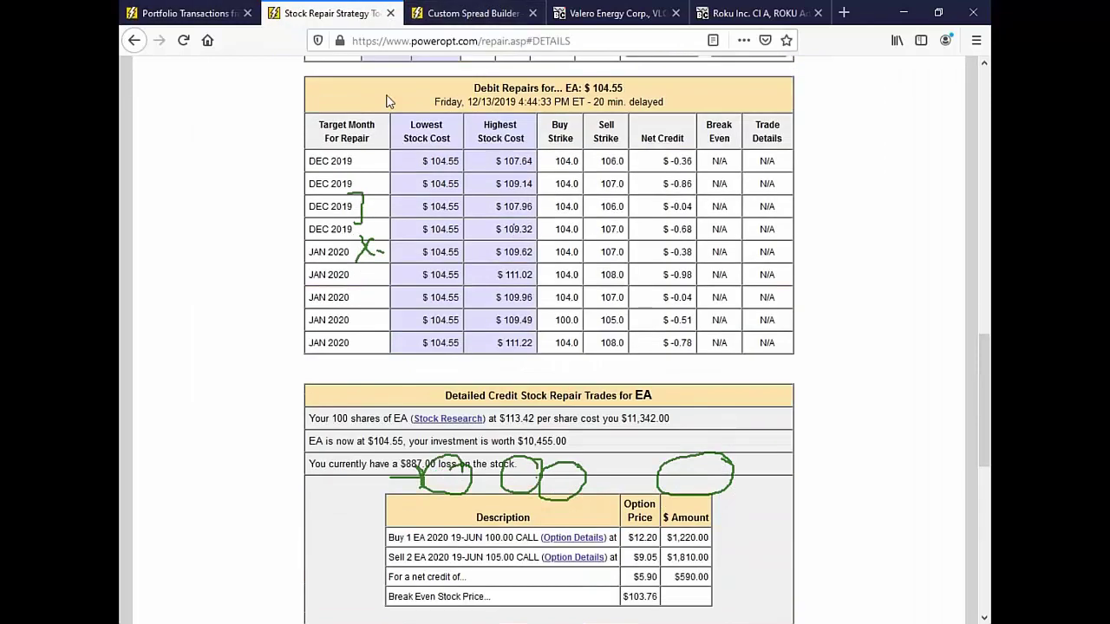
pyautogui.scroll(15, 386, 97)
pyautogui.scroll(2, 317, 165)
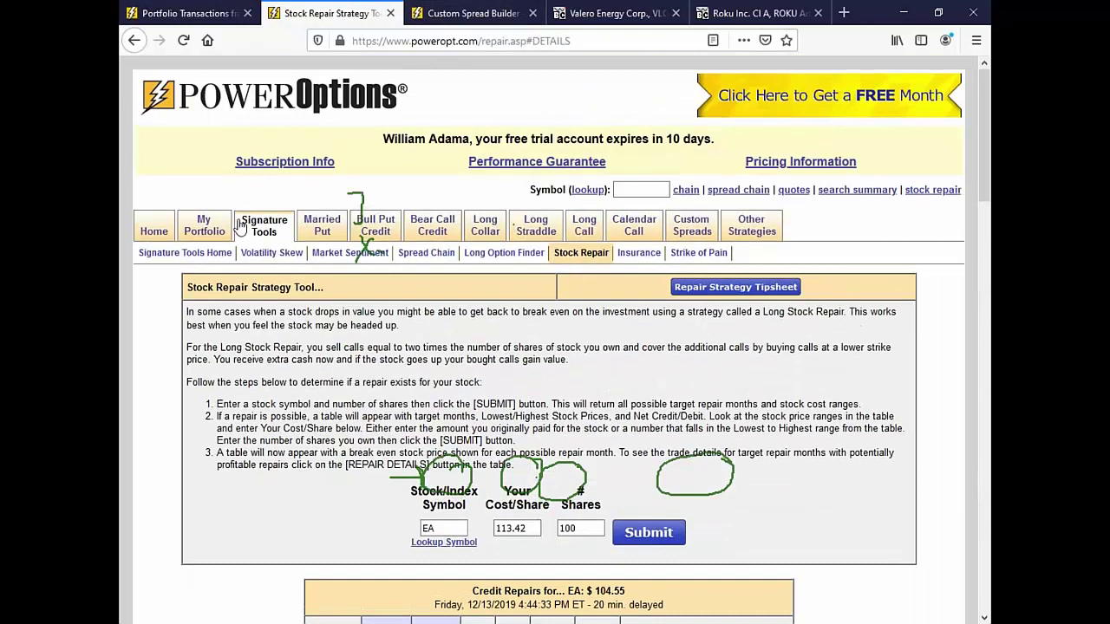
pyautogui.scroll(-4, 599, 403)
pyautogui.scroll(-10, 598, 404)
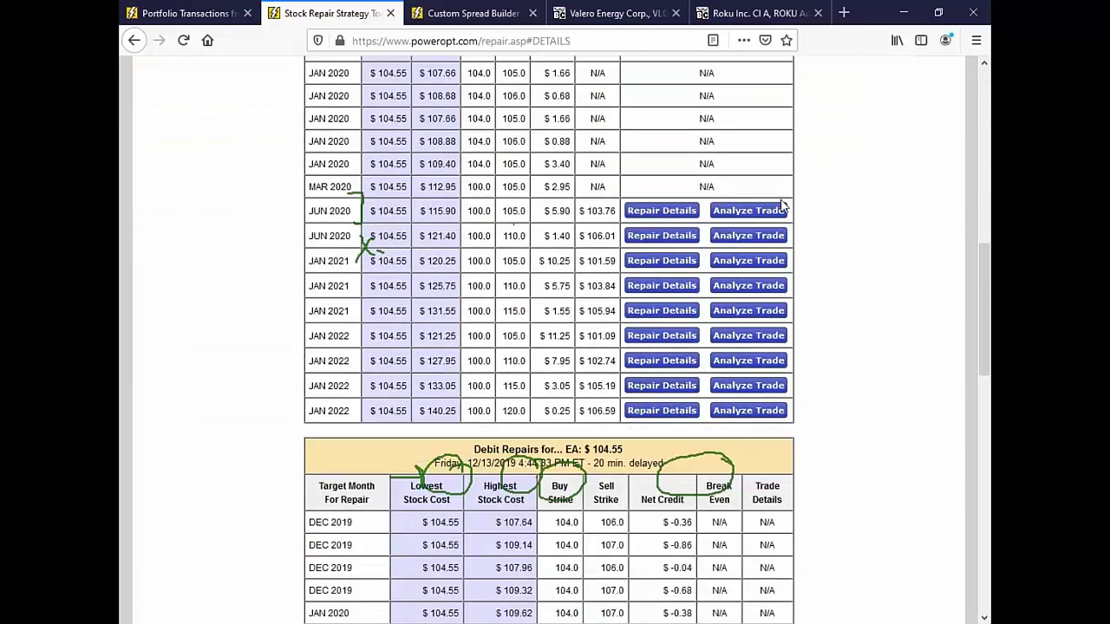
# Analyze the first JUN 2020 repair in the Custom Spread Builder at full screen.
pyautogui.click(771, 212)
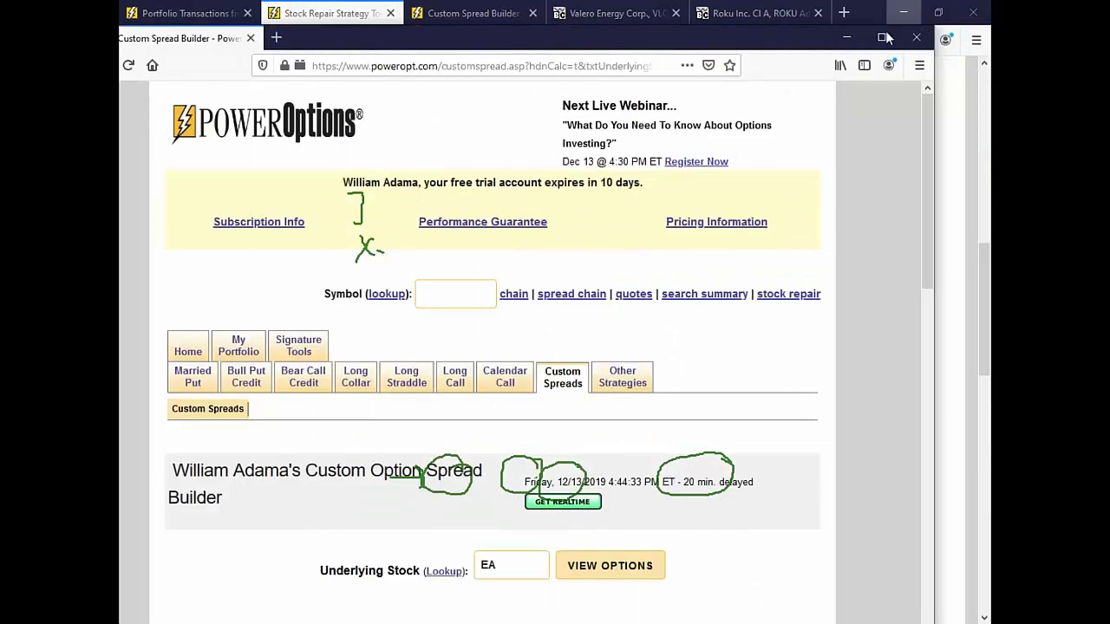
pyautogui.click(880, 39)
pyautogui.scroll(-5, 513, 224)
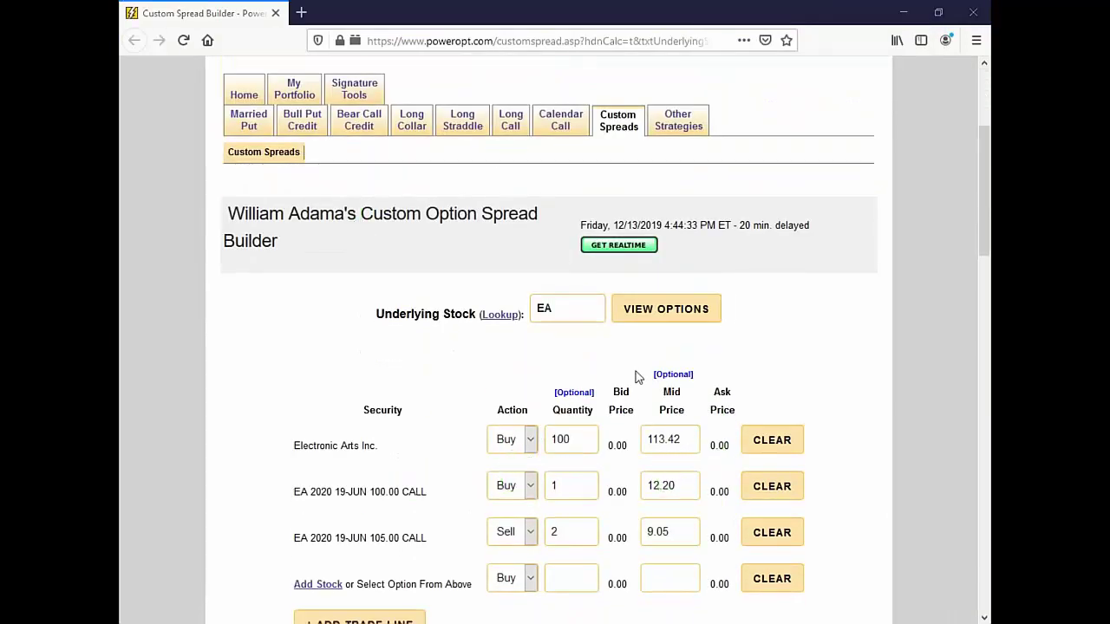
pyautogui.scroll(-3, 639, 376)
# Scroll through the spread's profit and loss chart and back to the trade form.
pyautogui.moveTo(682, 286); pyautogui.dragTo(640, 290)
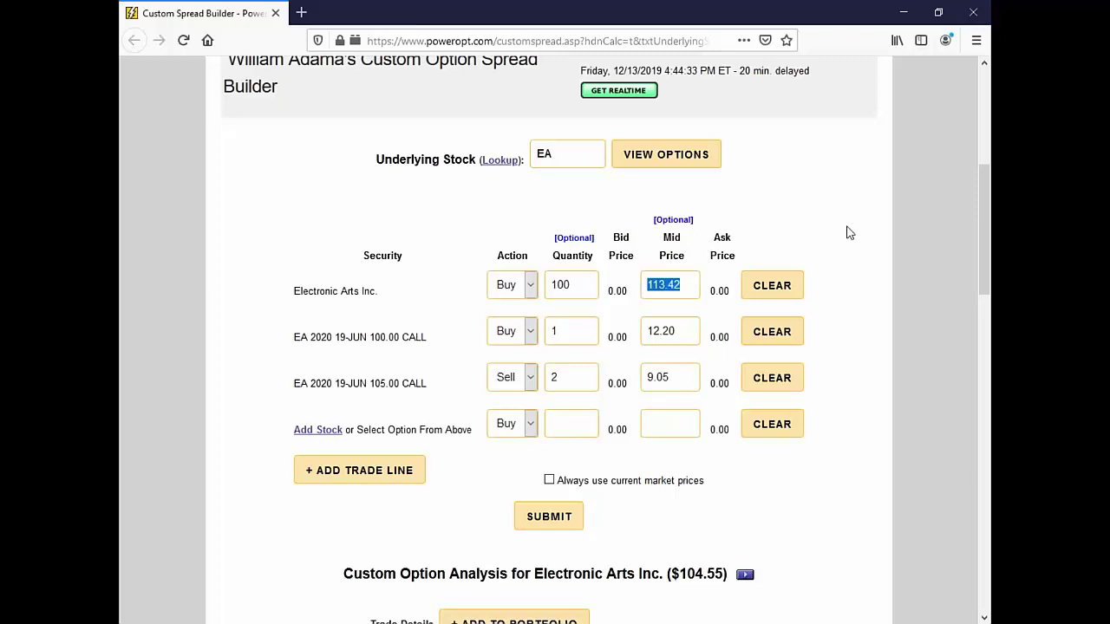
pyautogui.scroll(-10, 848, 233)
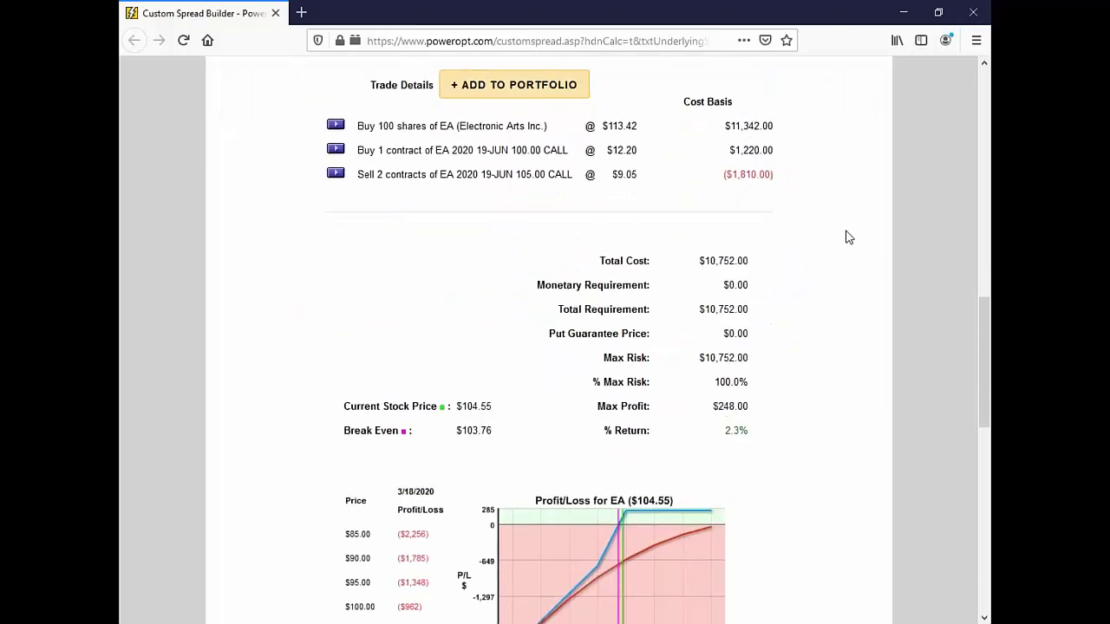
pyautogui.scroll(-3, 848, 237)
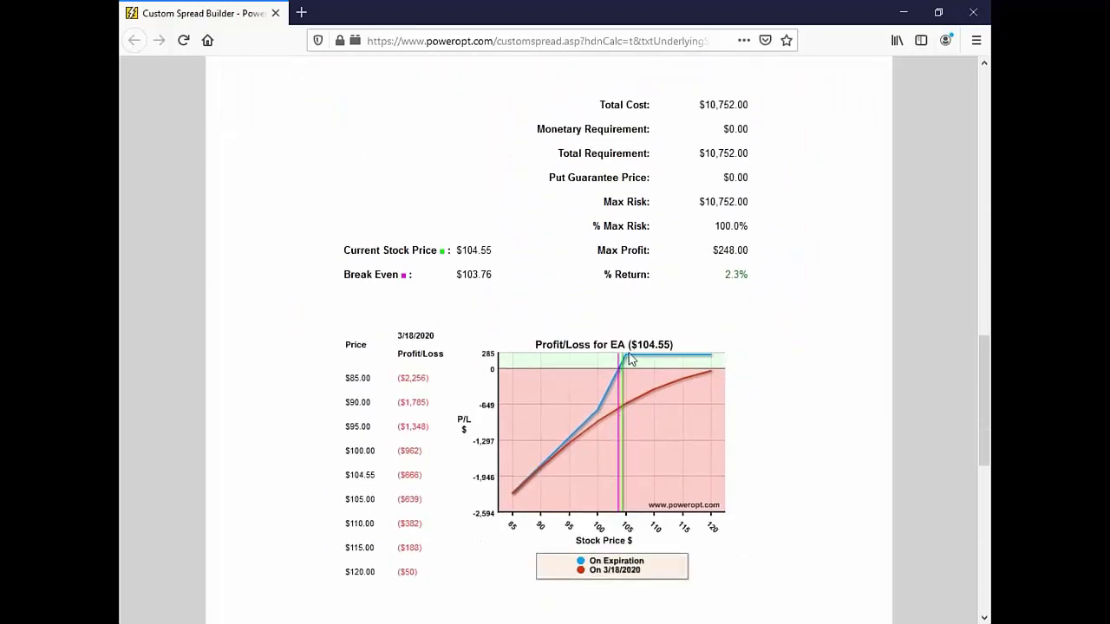
pyautogui.moveTo(628, 356)
pyautogui.scroll(7, 776, 390)
pyautogui.scroll(6, 777, 390)
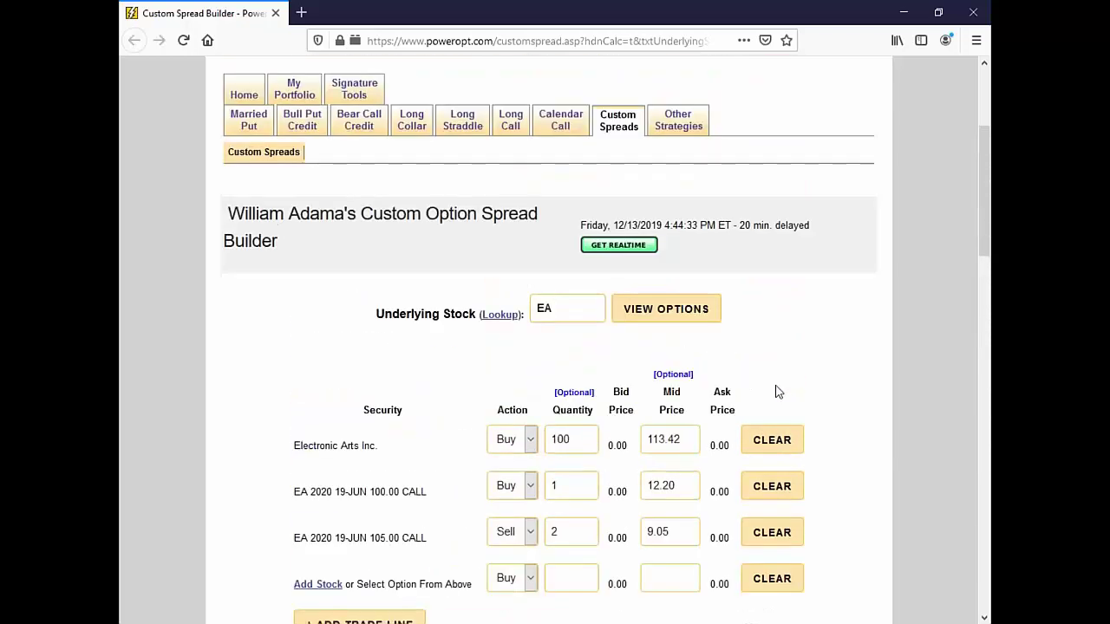
pyautogui.scroll(-4, 776, 390)
# Clear the June 100 and 105 call legs and load the January 15, 2021 EA option chain.
pyautogui.click(773, 379)
pyautogui.click(772, 338)
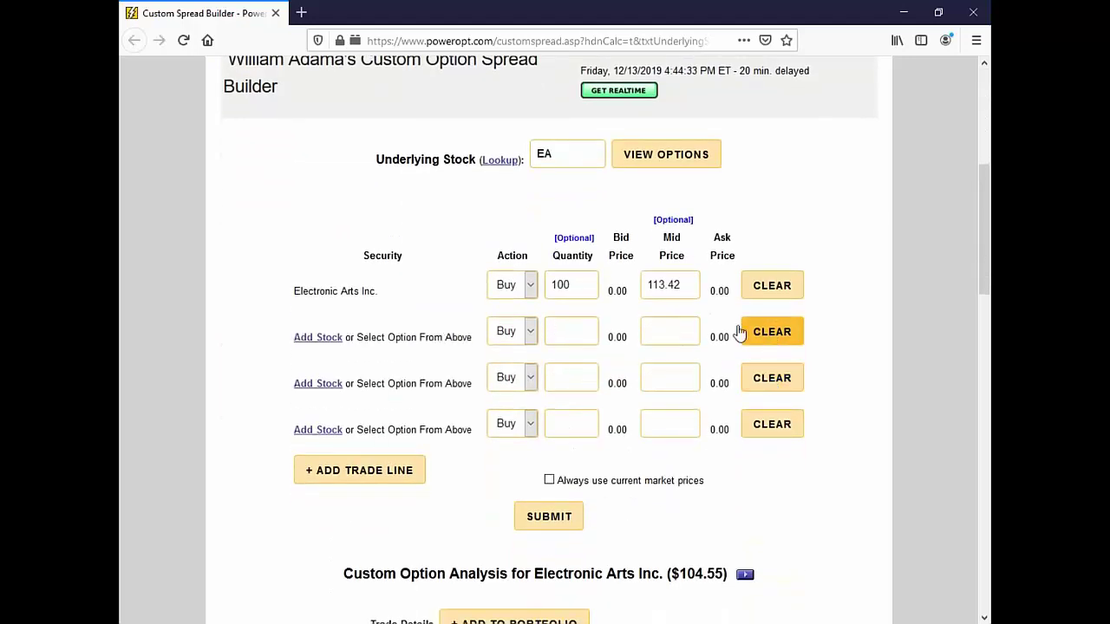
pyautogui.click(638, 152)
pyautogui.scroll(-6, 422, 338)
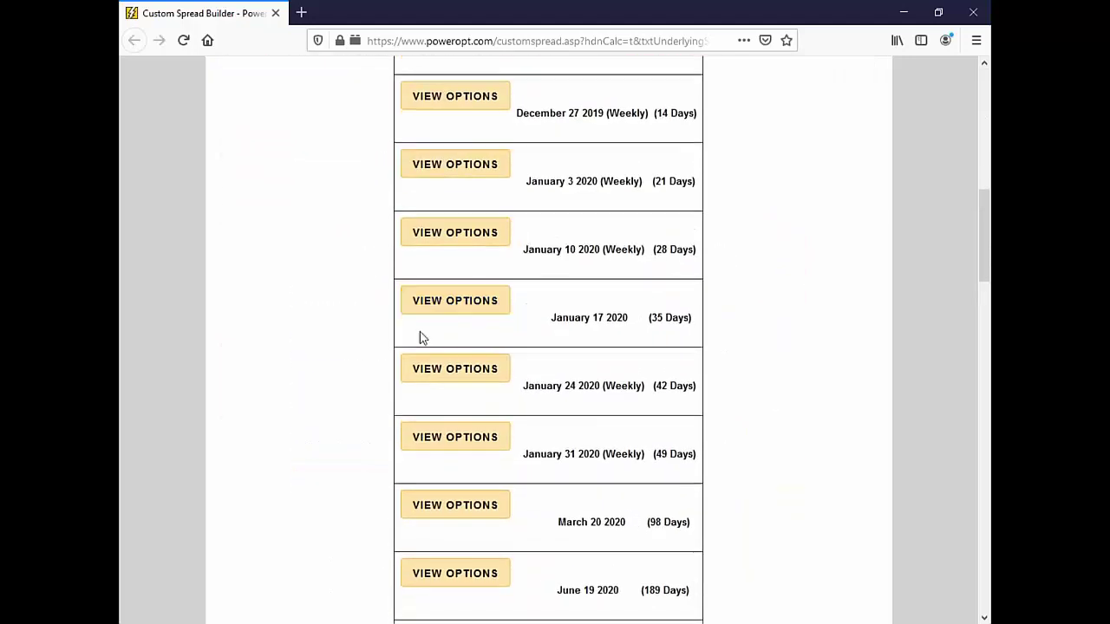
pyautogui.scroll(1, 481, 212)
pyautogui.scroll(1, 481, 221)
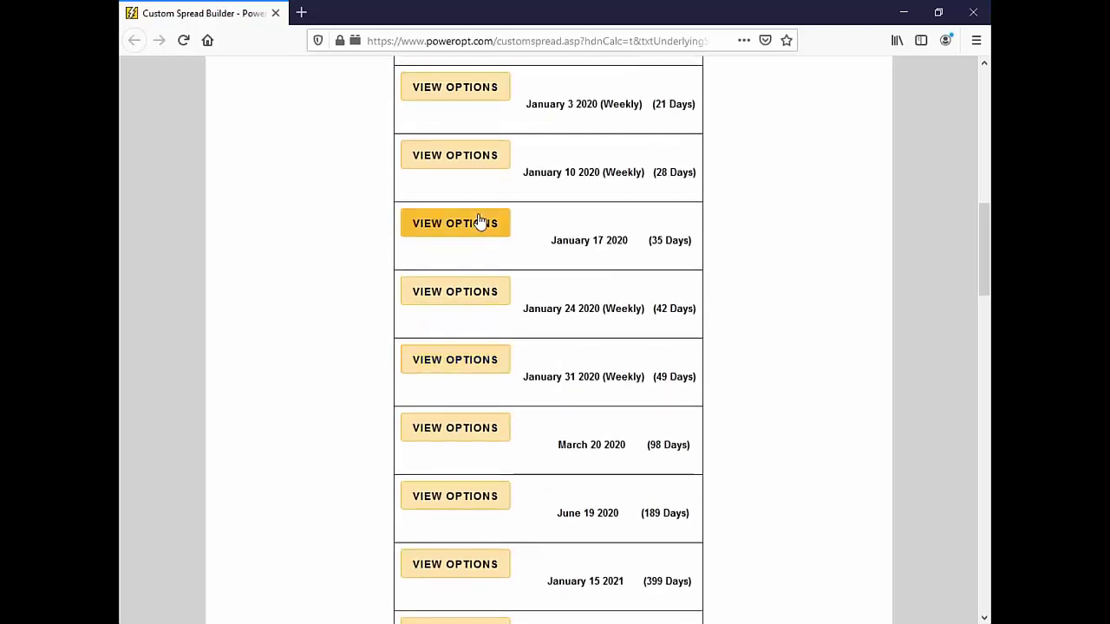
pyautogui.click(456, 581)
pyautogui.scroll(-5, 565, 425)
pyautogui.scroll(-1, 548, 347)
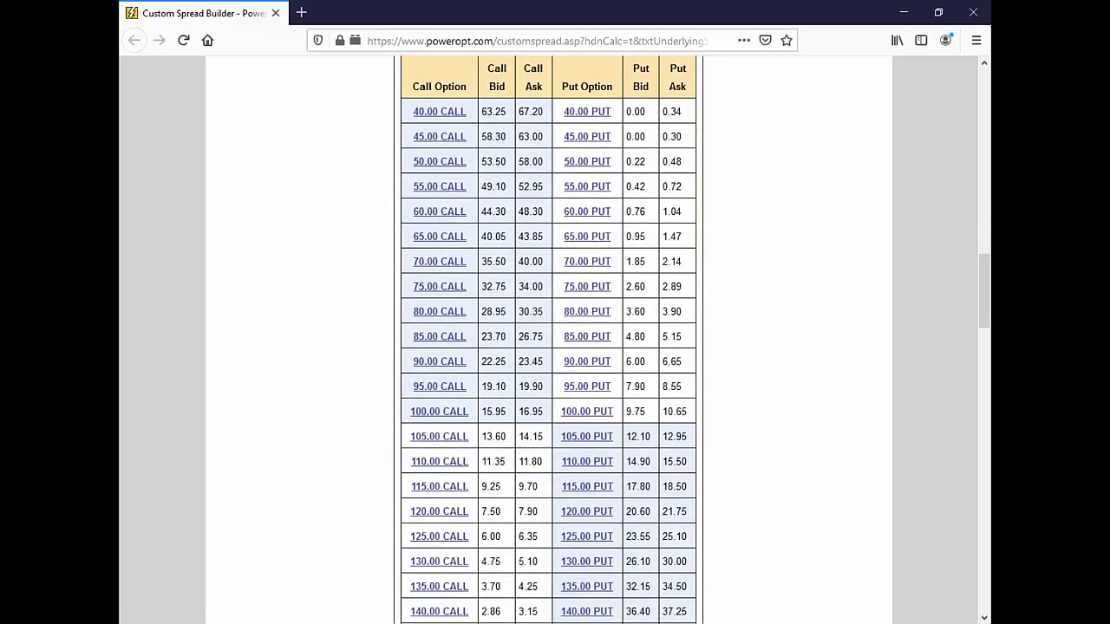
# Add the January 2021 90.00 and 100.00 calls, setting the 90 call to buy 1 at 17.83.
pyautogui.click(444, 363)
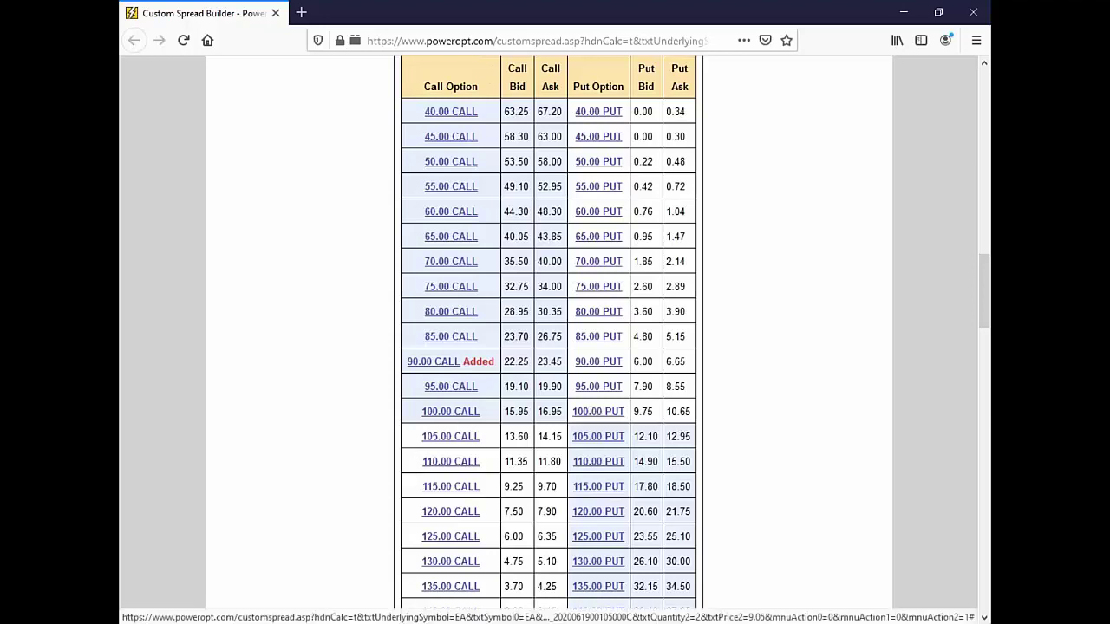
pyautogui.click(458, 414)
pyautogui.scroll(-9, 590, 433)
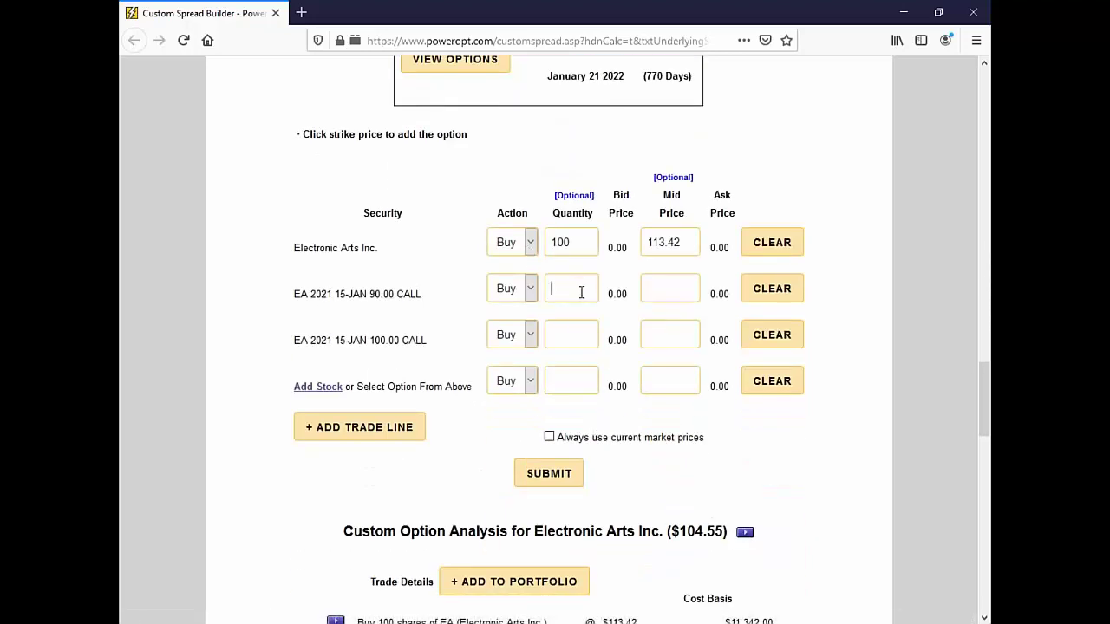
pyautogui.write('1')
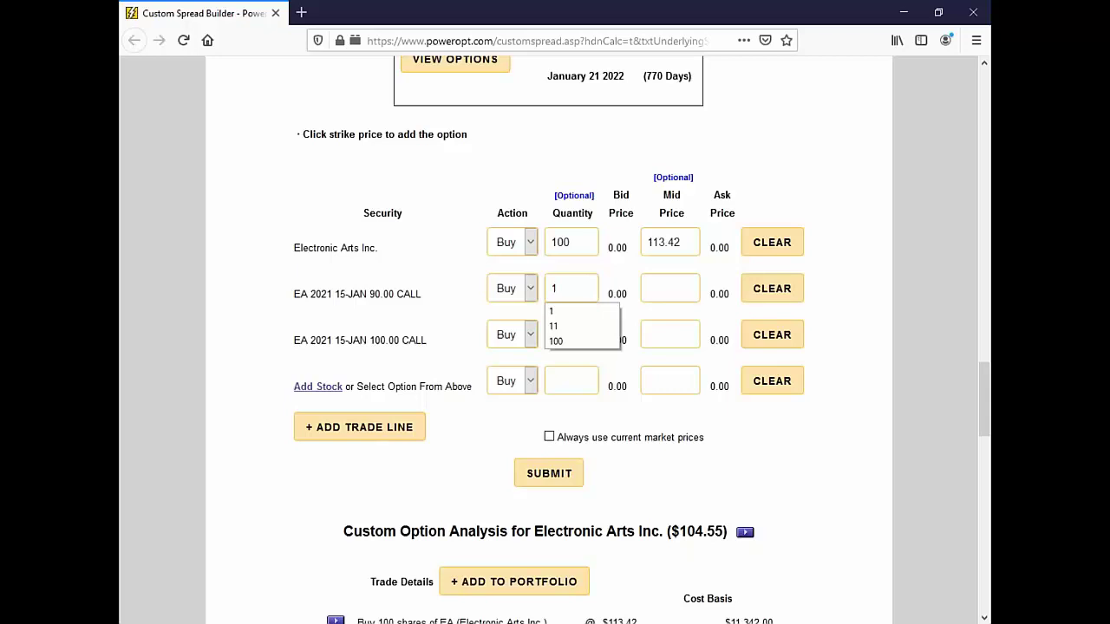
pyautogui.click(671, 295)
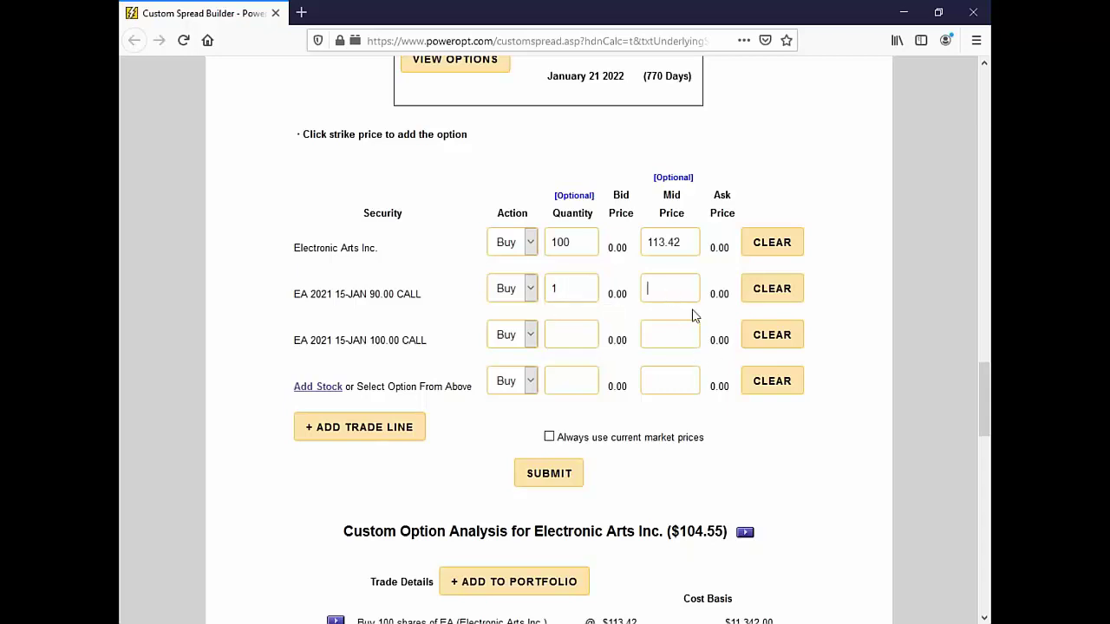
pyautogui.write('17.83')
# Make the 100.00 call leg a sell of 2 contracts at 13.22.
pyautogui.click(526, 340)
pyautogui.click(518, 383)
pyautogui.click(570, 336)
pyautogui.write('2')
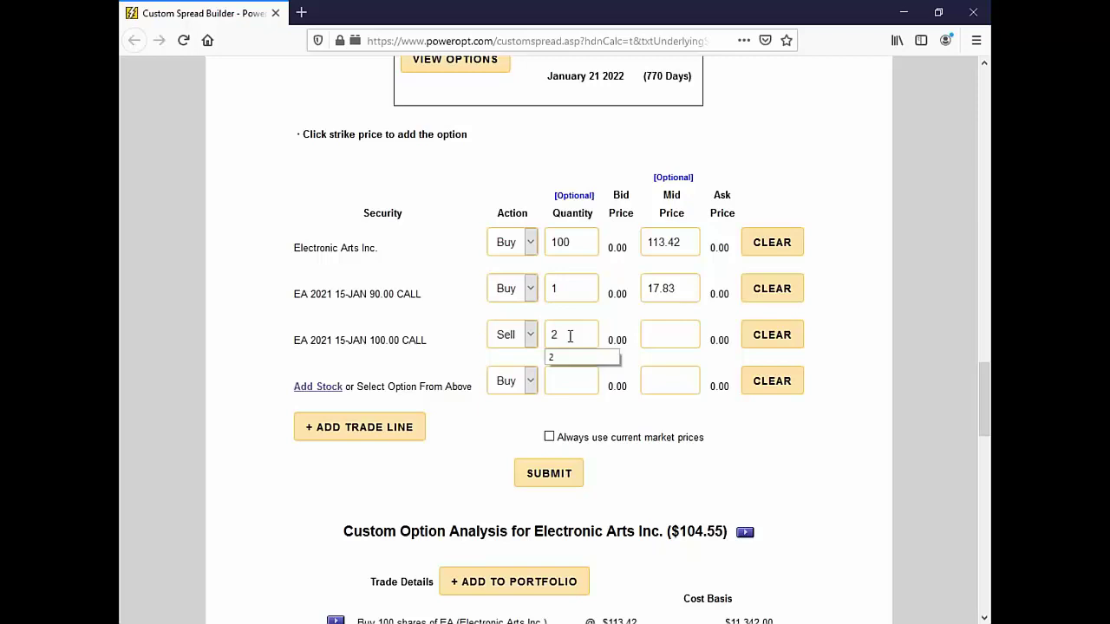
pyautogui.click(648, 324)
pyautogui.moveTo(695, 335); pyautogui.dragTo(608, 338)
pyautogui.scroll(9, 662, 353)
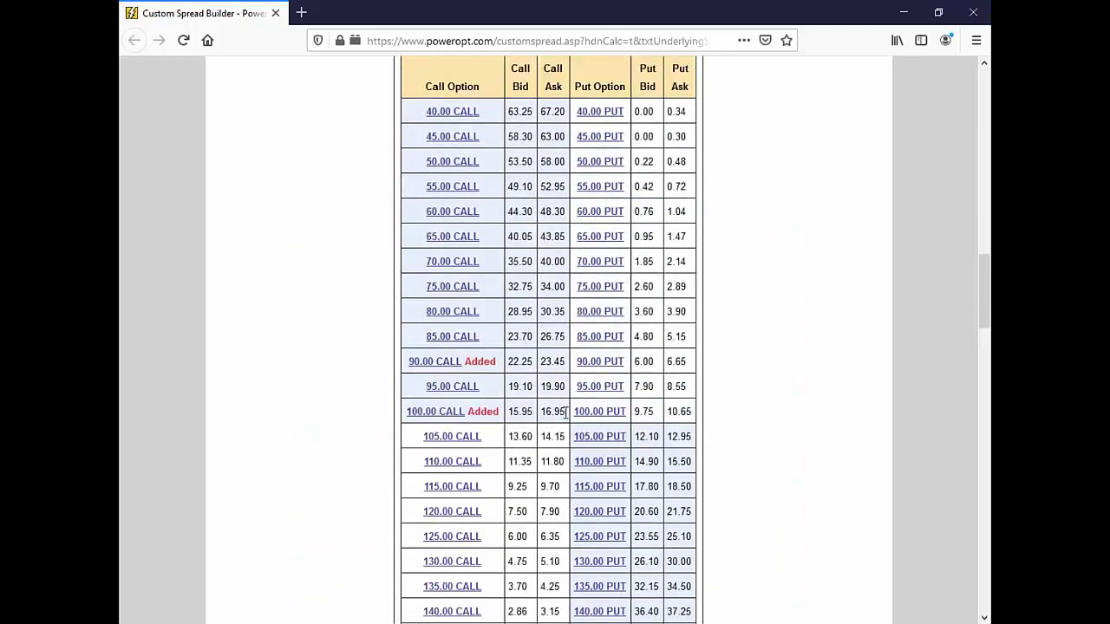
pyautogui.moveTo(566, 414); pyautogui.dragTo(508, 413)
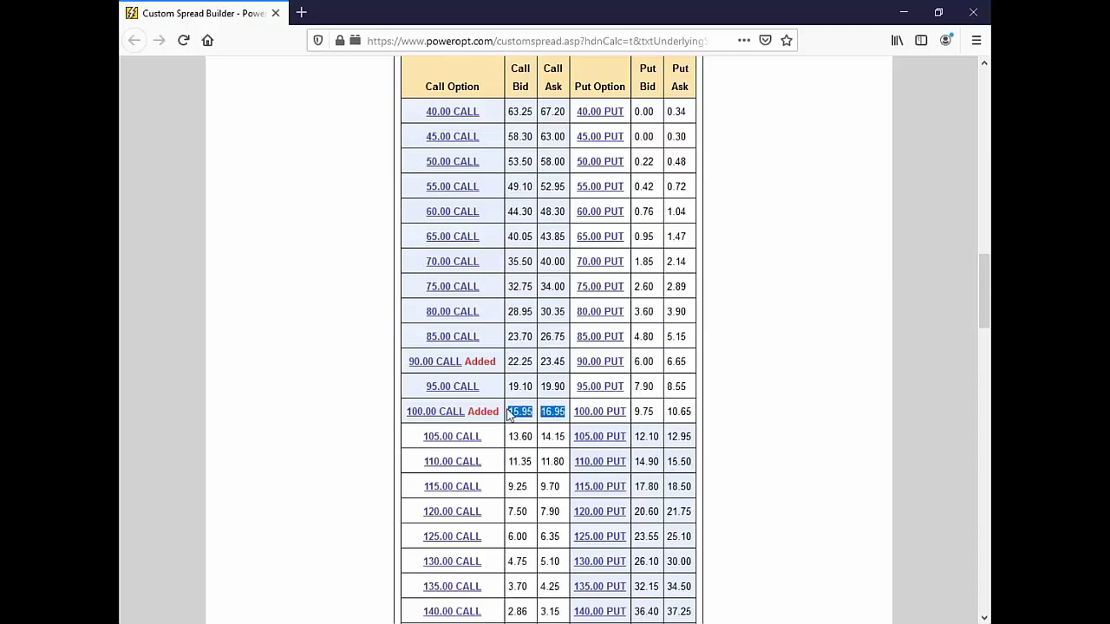
pyautogui.scroll(-8, 508, 413)
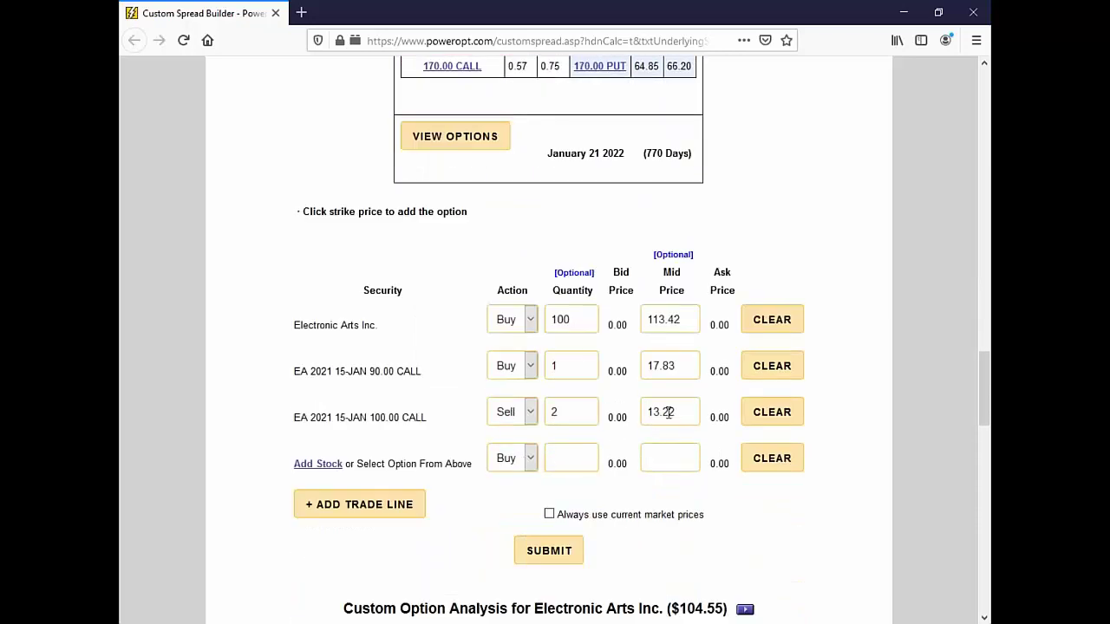
pyautogui.moveTo(682, 412); pyautogui.dragTo(640, 413)
pyautogui.scroll(5, 578, 404)
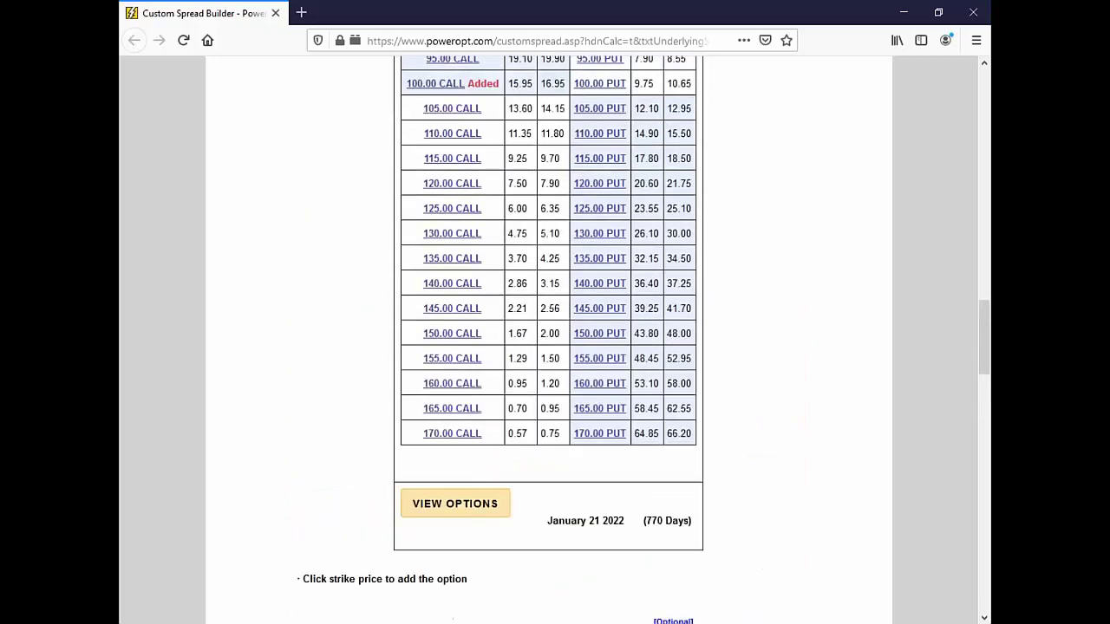
pyautogui.scroll(3, 578, 404)
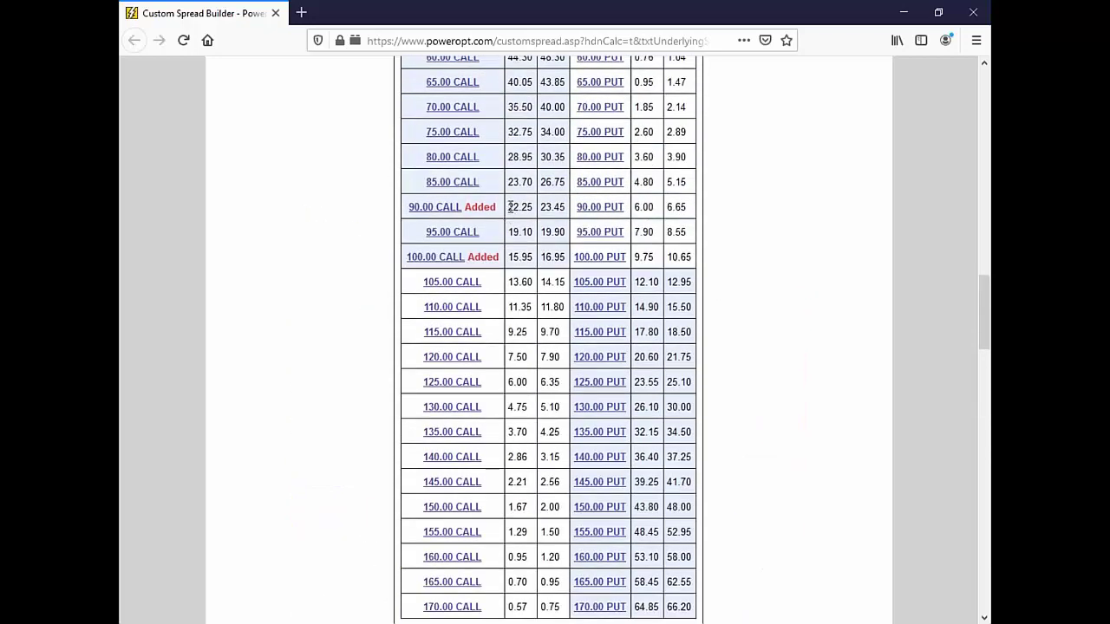
pyautogui.moveTo(510, 206); pyautogui.dragTo(562, 208)
pyautogui.scroll(-8, 562, 286)
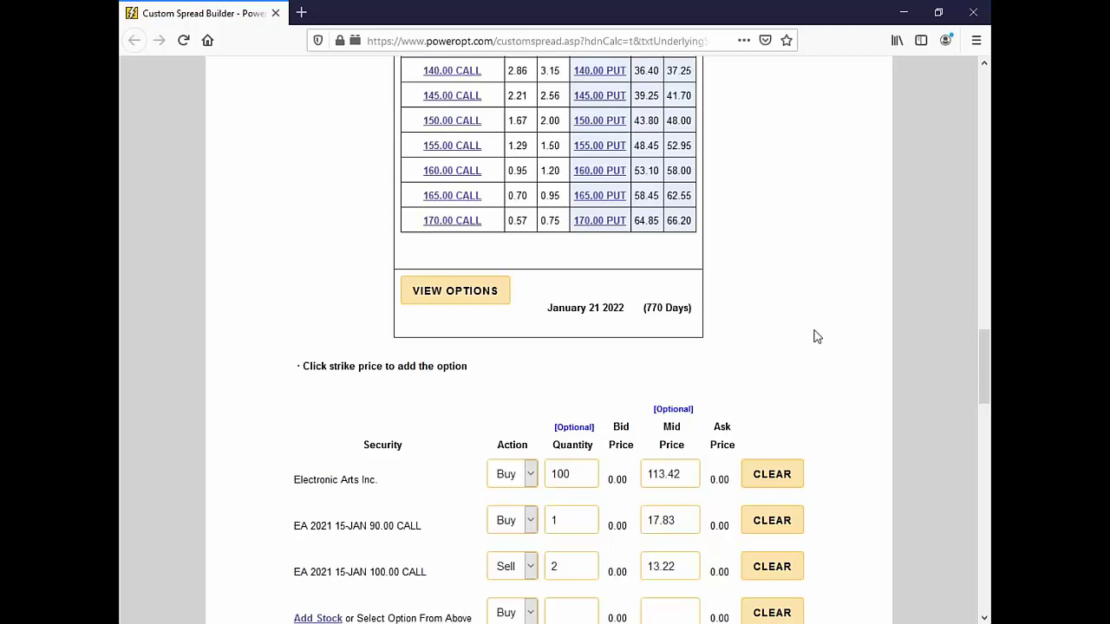
pyautogui.scroll(-5, 368, 538)
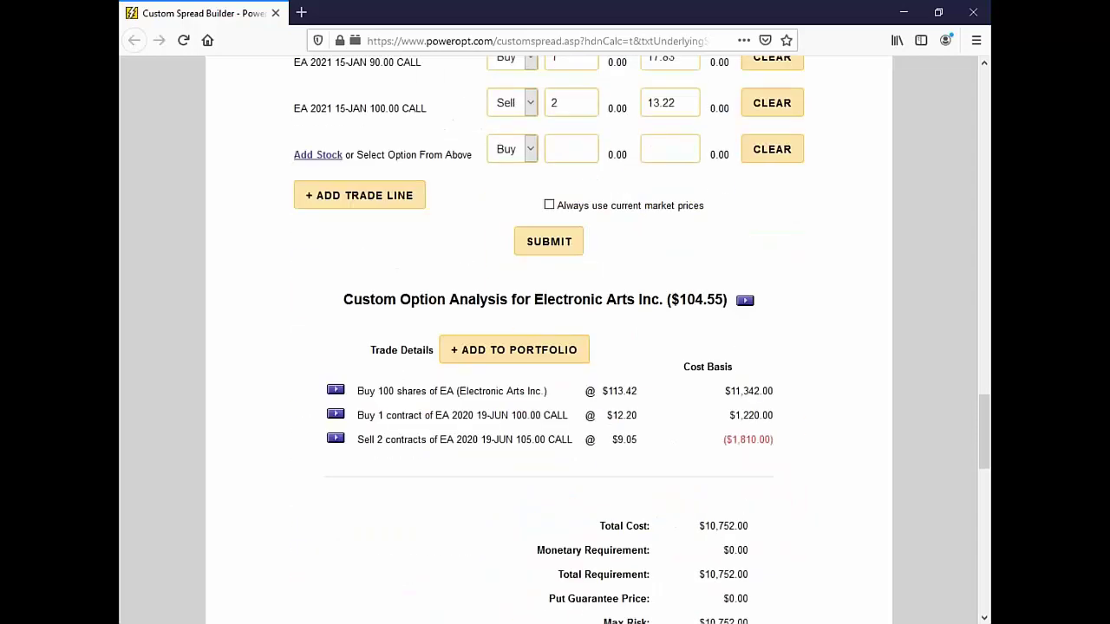
# Calculate the January 2021 spread's analysis and bring up its P/L chart.
pyautogui.click(555, 245)
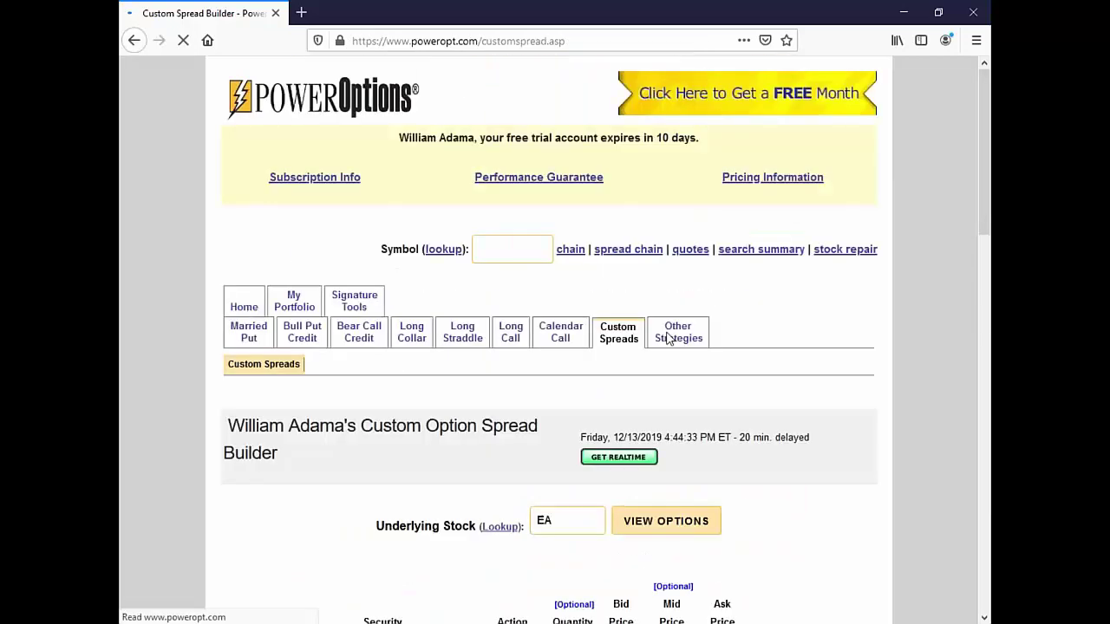
pyautogui.scroll(-9, 669, 338)
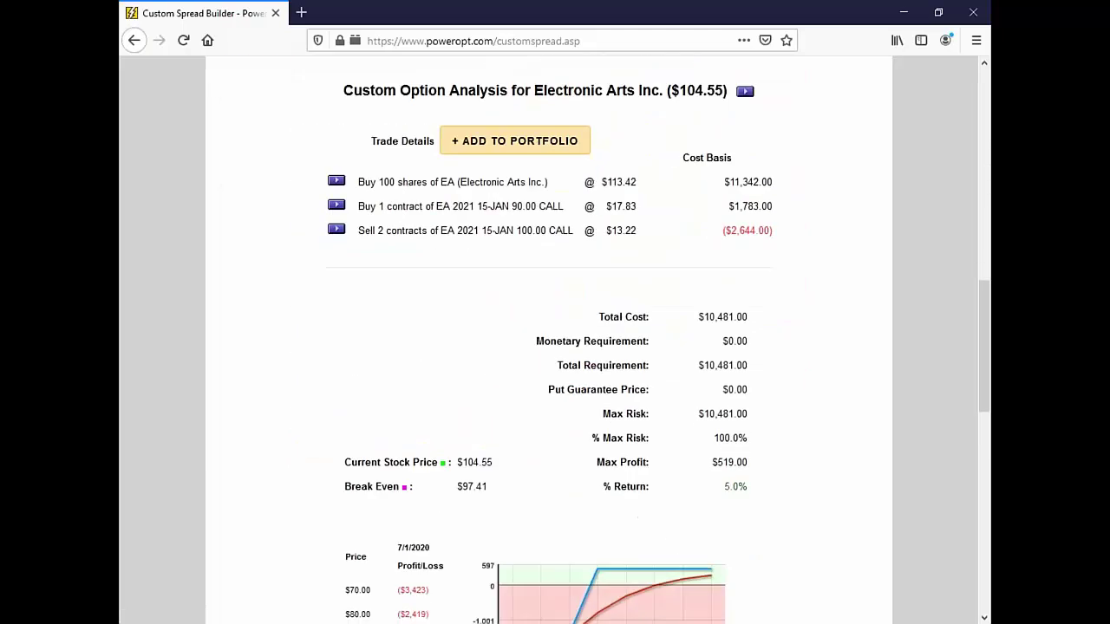
pyautogui.scroll(-2, 627, 424)
pyautogui.moveTo(601, 419)
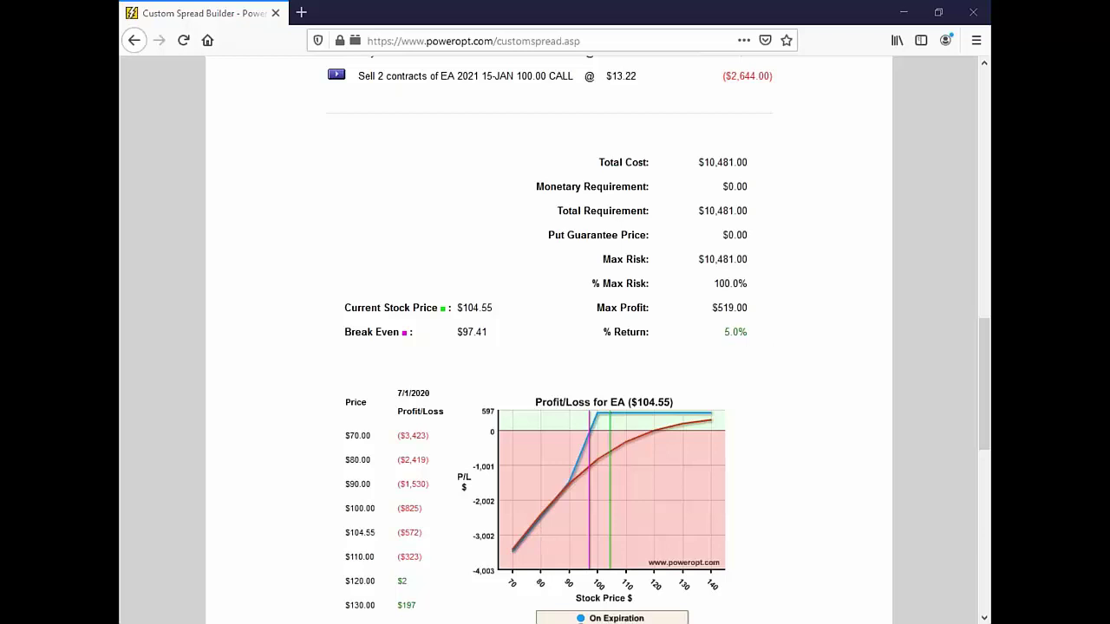
# Sketch and circle pen annotations around the P/L chart, then erase all the ink.
pyautogui.moveTo(575, 477); pyautogui.dragTo(576, 473)
pyautogui.moveTo(740, 423)
pyautogui.mouseDown()
pyautogui.moveTo(793, 426)
pyautogui.moveTo(829, 373)
pyautogui.moveTo(868, 371)
pyautogui.moveTo(824, 360)
pyautogui.mouseUp()
pyautogui.moveTo(802, 414)
pyautogui.mouseDown()
pyautogui.moveTo(786, 453)
pyautogui.moveTo(803, 469)
pyautogui.mouseUp()
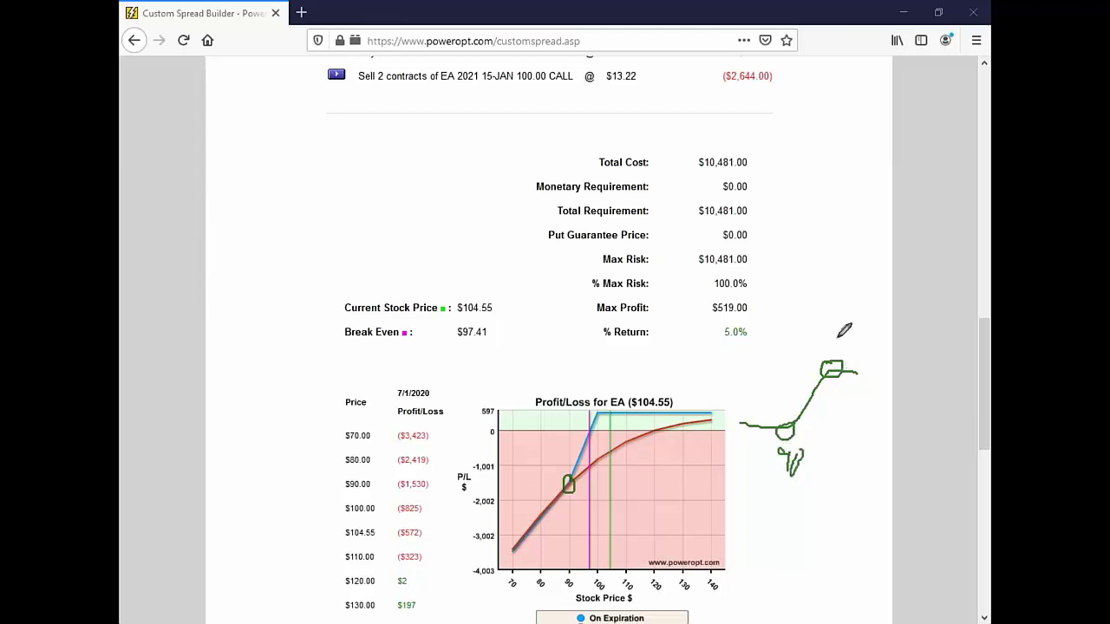
pyautogui.moveTo(838, 342)
pyautogui.mouseDown()
pyautogui.moveTo(849, 343)
pyautogui.moveTo(846, 326)
pyautogui.moveTo(853, 336)
pyautogui.mouseUp()
pyautogui.moveTo(765, 557)
pyautogui.mouseDown()
pyautogui.moveTo(800, 487)
pyautogui.moveTo(860, 488)
pyautogui.moveTo(838, 503)
pyautogui.moveTo(796, 490)
pyautogui.moveTo(842, 453)
pyautogui.mouseUp()
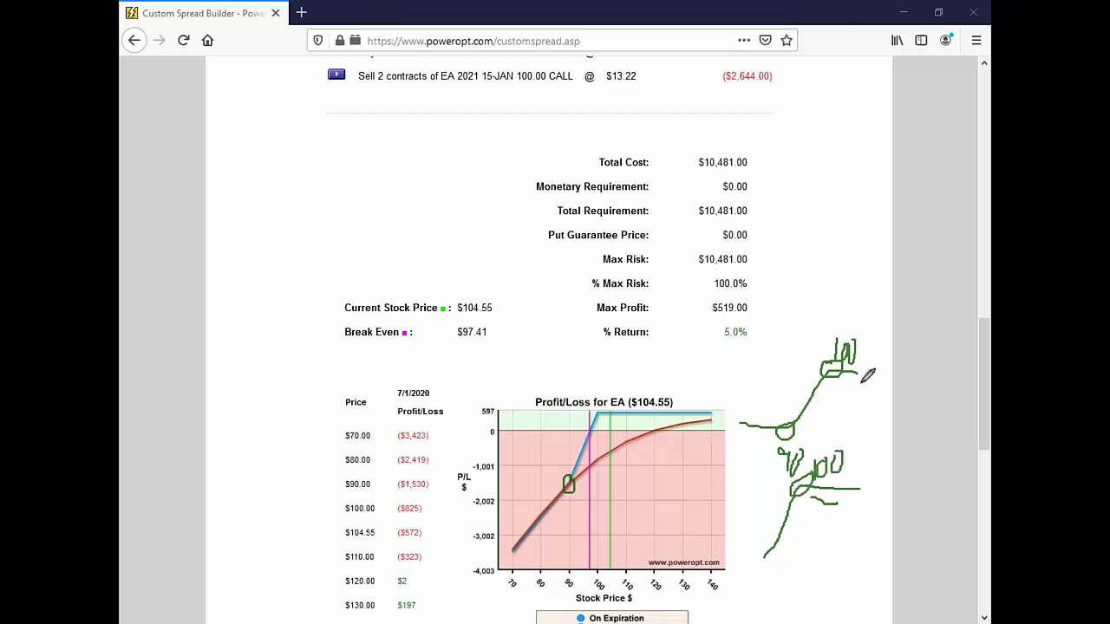
pyautogui.moveTo(805, 428)
pyautogui.mouseDown()
pyautogui.moveTo(847, 392)
pyautogui.moveTo(826, 361)
pyautogui.moveTo(792, 398)
pyautogui.moveTo(789, 427)
pyautogui.moveTo(824, 423)
pyautogui.mouseUp()
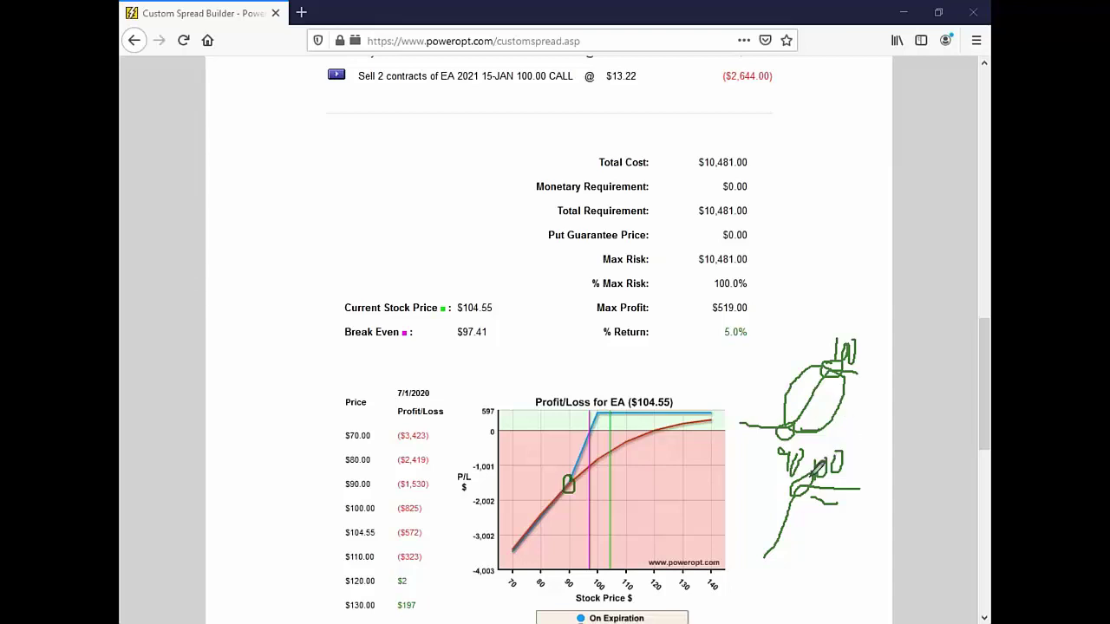
pyautogui.moveTo(820, 483)
pyautogui.mouseDown()
pyautogui.moveTo(840, 480)
pyautogui.moveTo(838, 500)
pyautogui.mouseUp()
pyautogui.press('e')
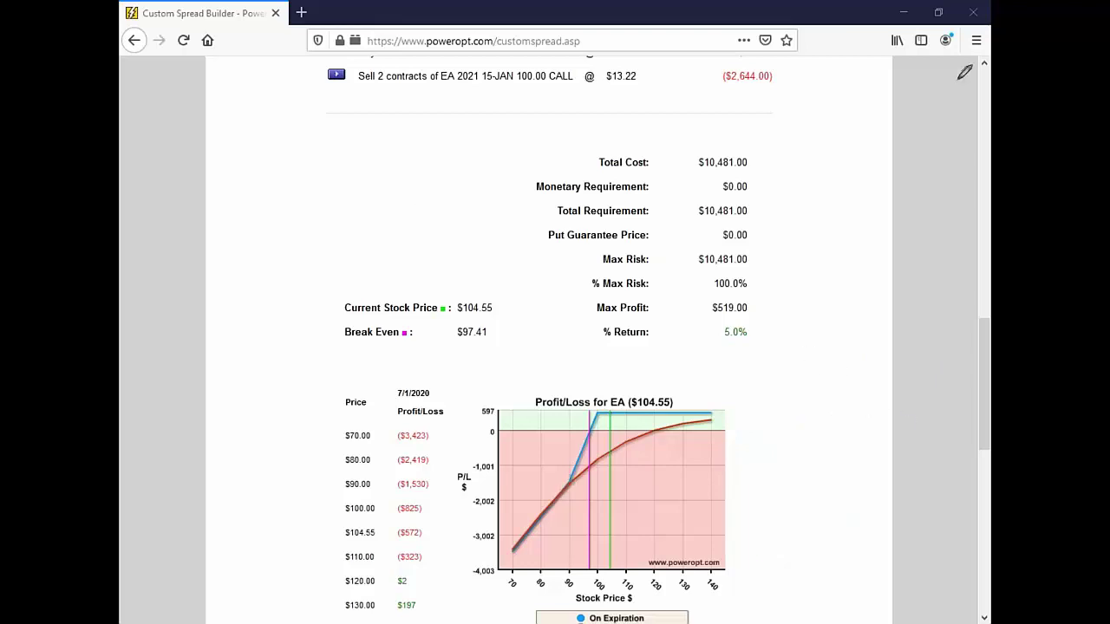
# Close the spread builder and return to the Rolling COvered Calls portfolio's Position Analysis table.
pyautogui.click(973, 12)
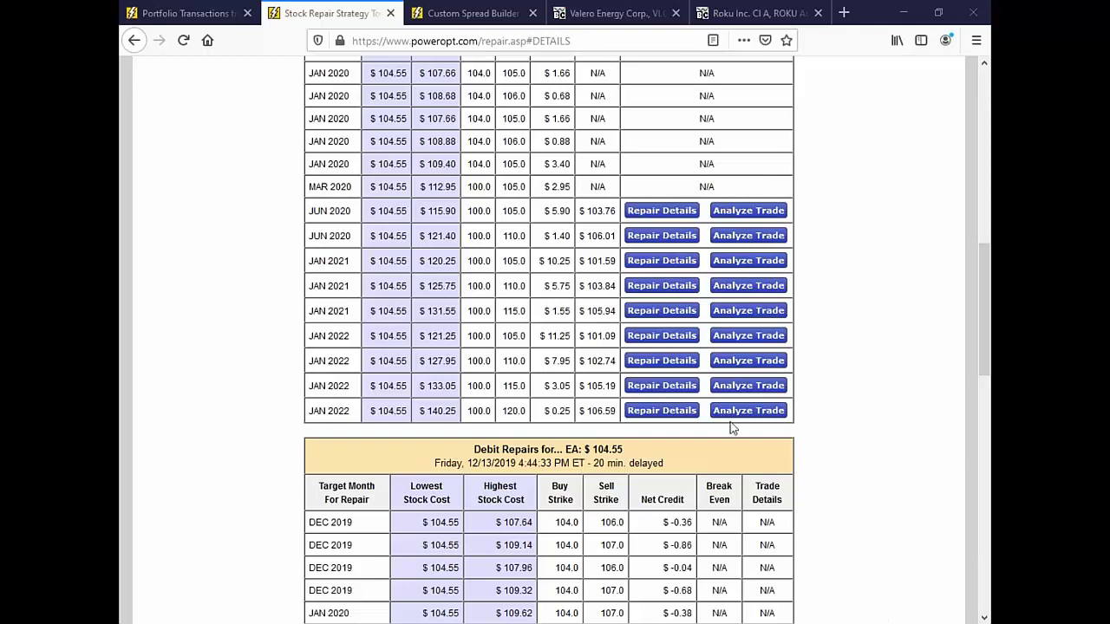
pyautogui.scroll(5, 722, 426)
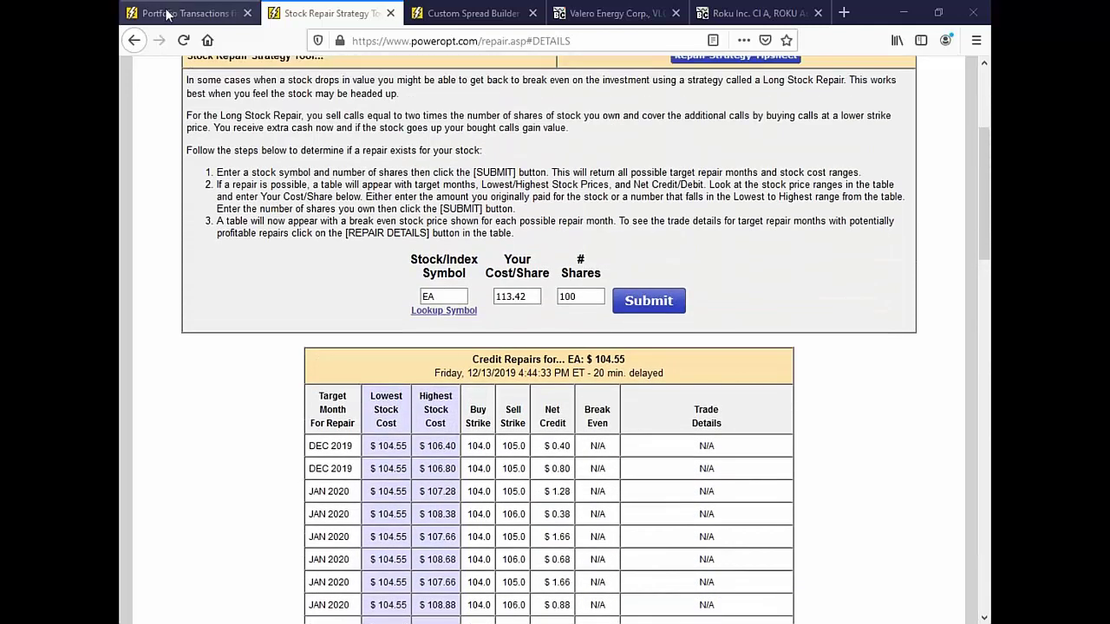
pyautogui.click(167, 12)
pyautogui.scroll(2, 367, 324)
pyautogui.scroll(4, 369, 324)
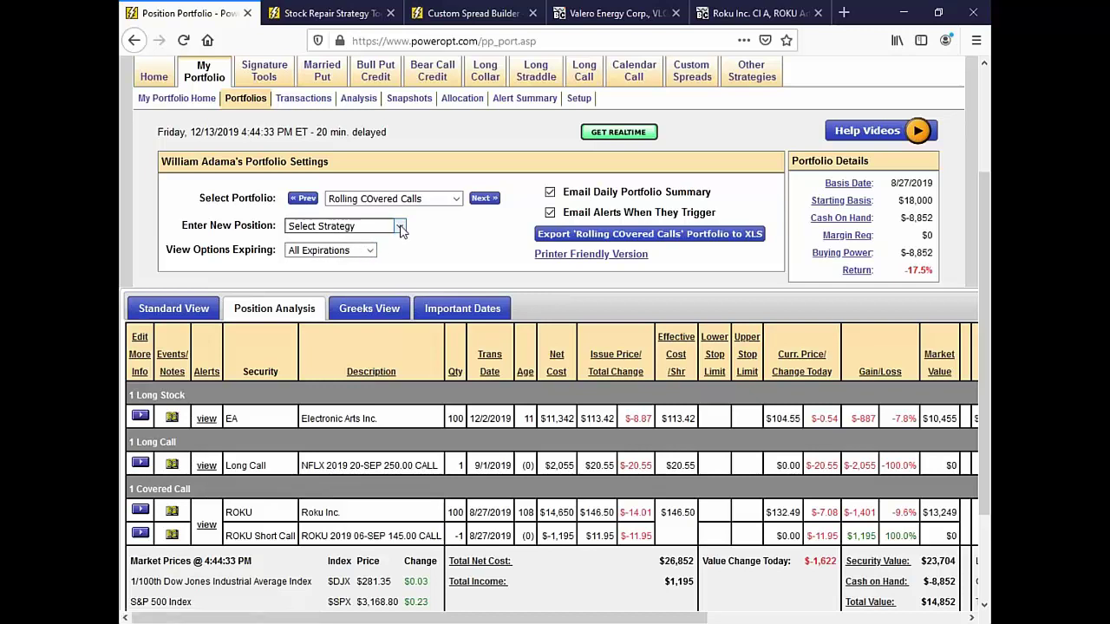
pyautogui.scroll(-3, 299, 290)
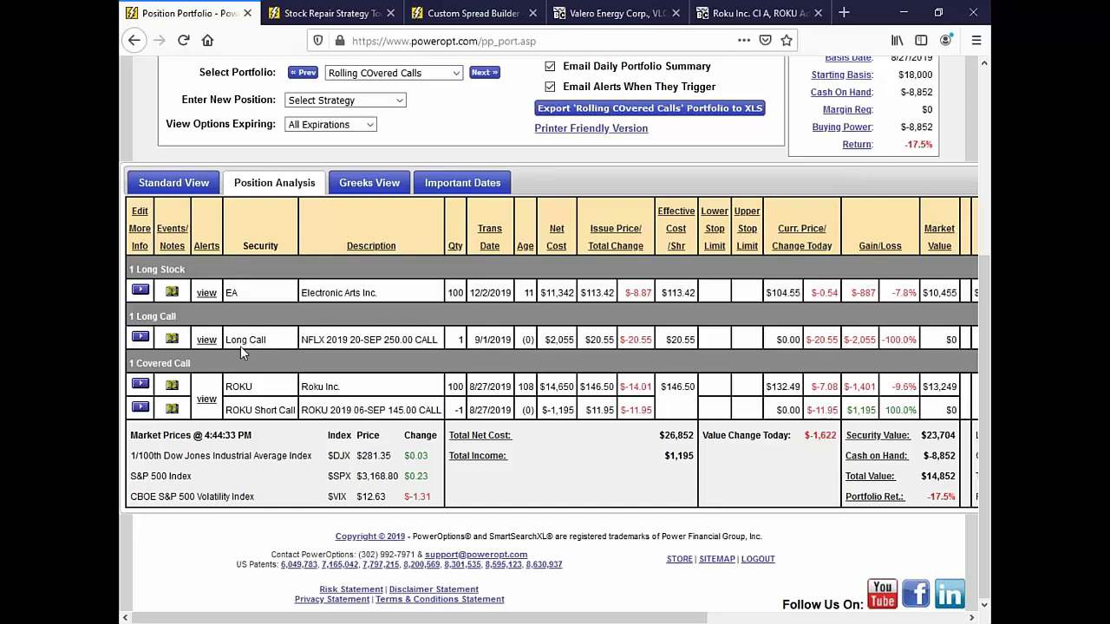
# From the EA stock row, add a Sell option action on the Jan 15 2021 100.00 call.
pyautogui.click(139, 292)
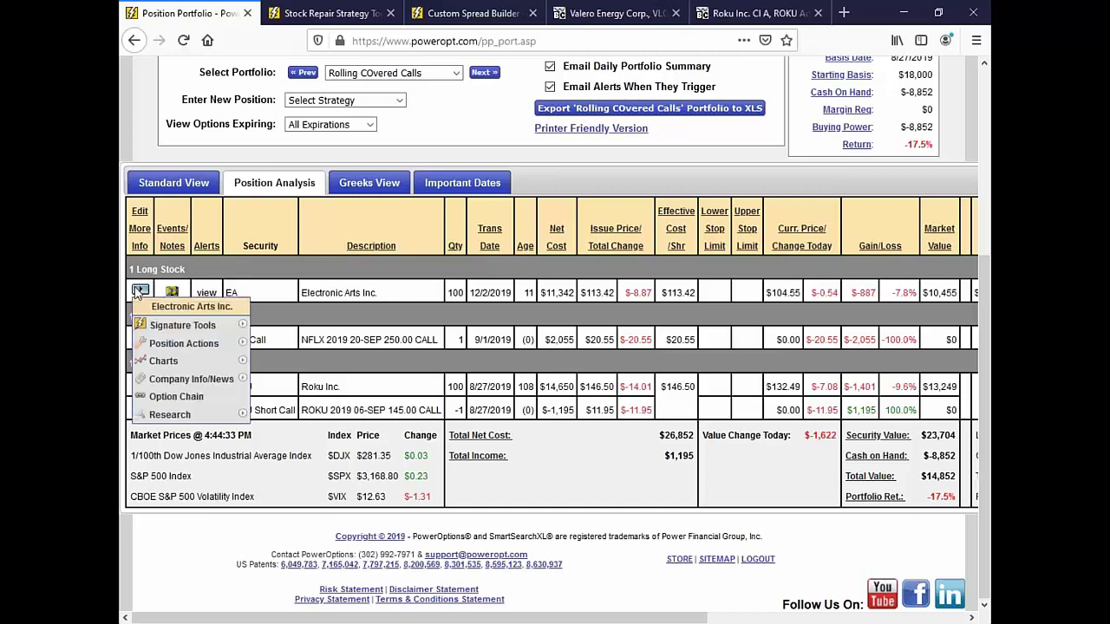
pyautogui.moveTo(183, 347)
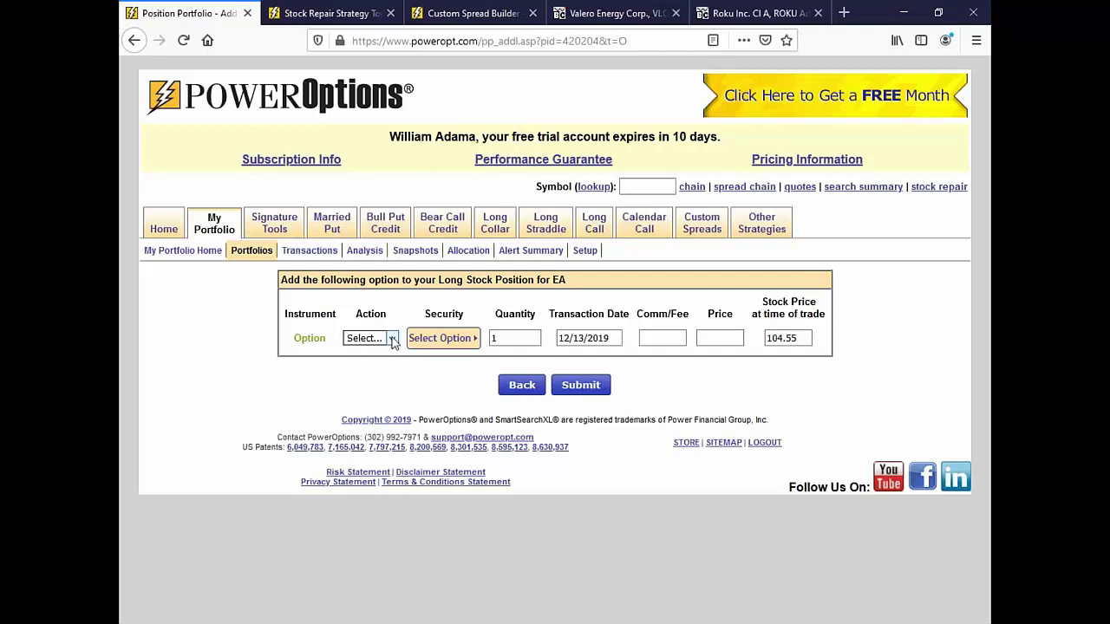
pyautogui.click(382, 339)
pyautogui.click(357, 391)
pyautogui.click(440, 344)
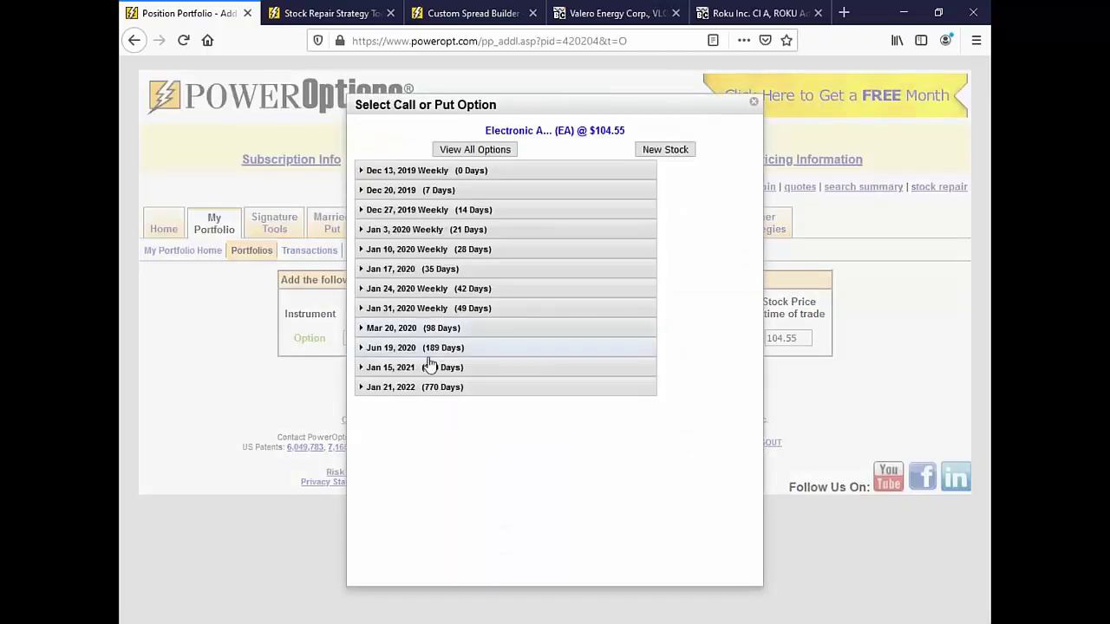
pyautogui.click(425, 367)
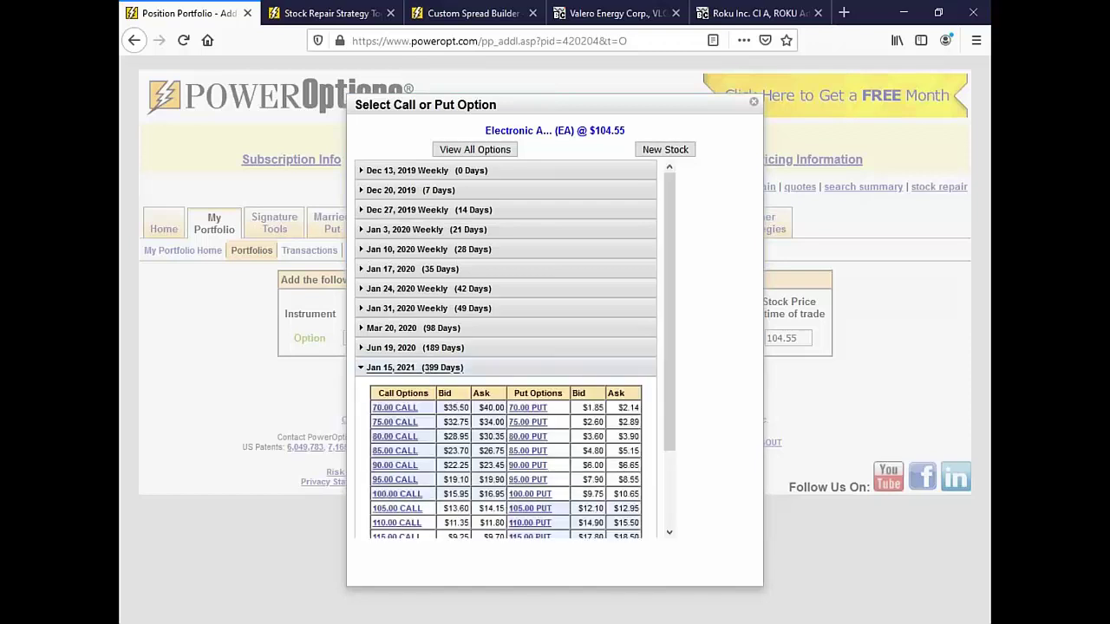
pyautogui.scroll(-2, 423, 368)
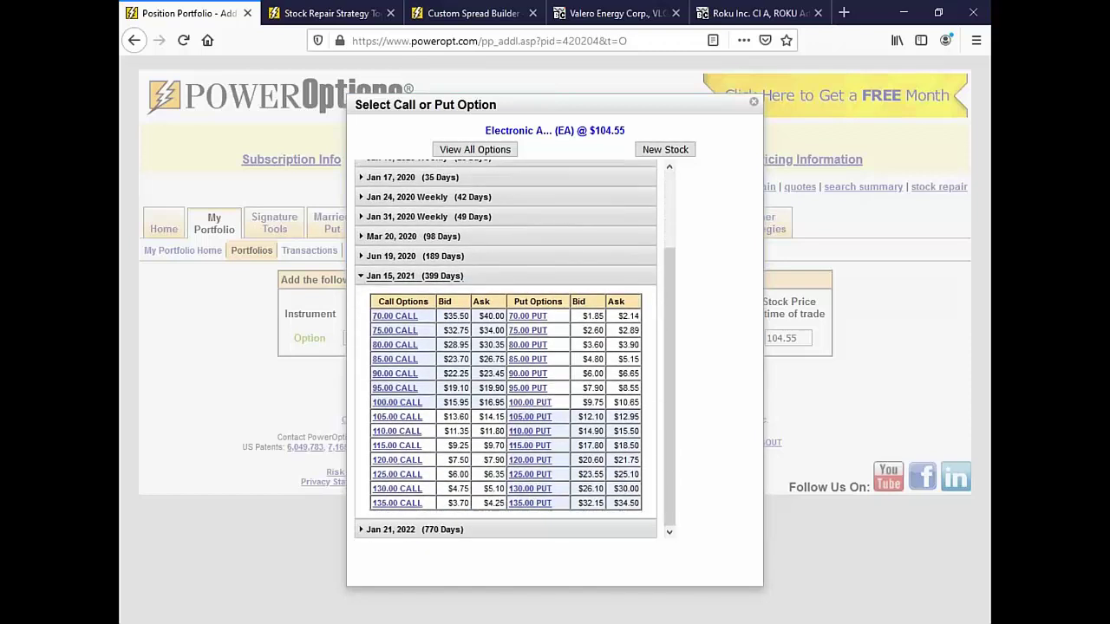
pyautogui.click(397, 403)
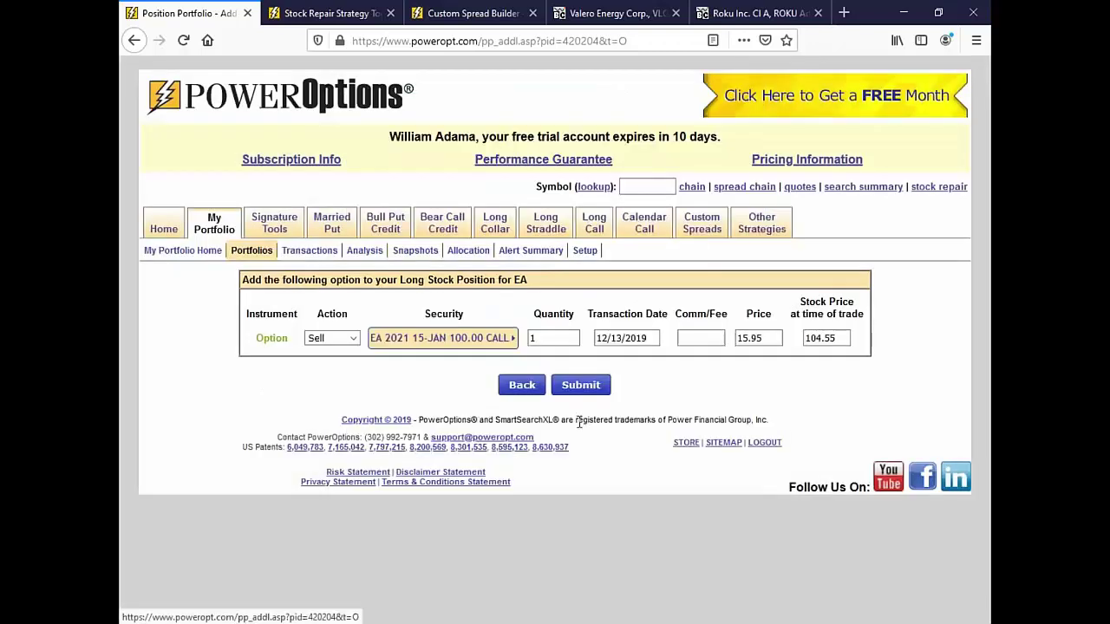
# Date the short call 12/09/2019, price it at 13.22, and submit it to the portfolio.
pyautogui.doubleClick(543, 340)
pyautogui.click(625, 338)
pyautogui.click(660, 240)
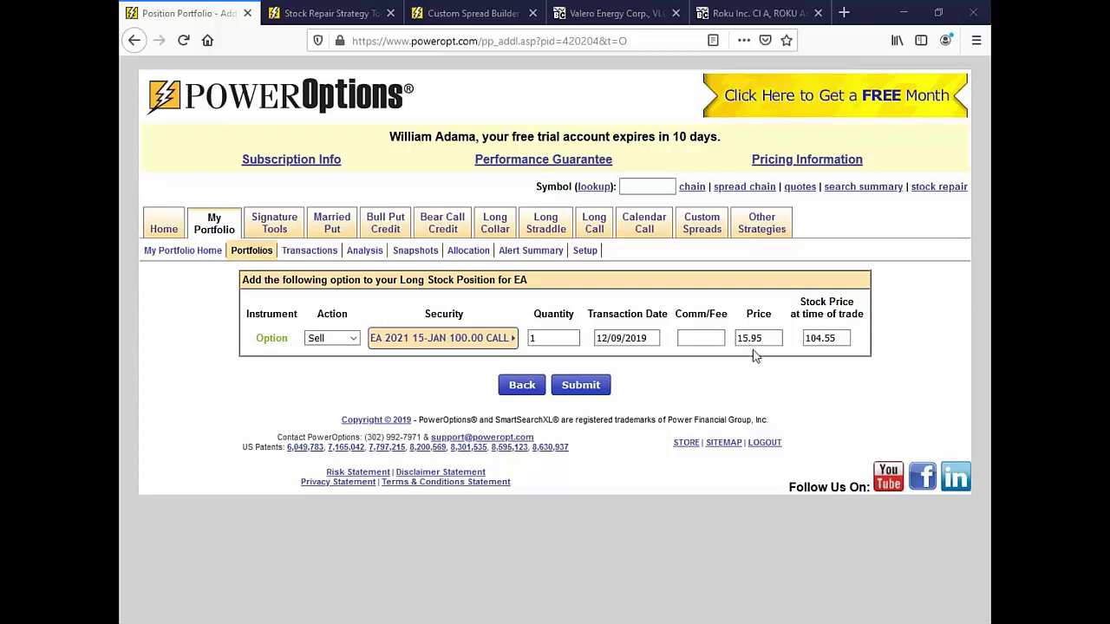
pyautogui.moveTo(773, 339); pyautogui.dragTo(719, 339)
pyautogui.write('13.22')
pyautogui.press('Tab')
pyautogui.press('Tab')
pyautogui.press('BackSpace')
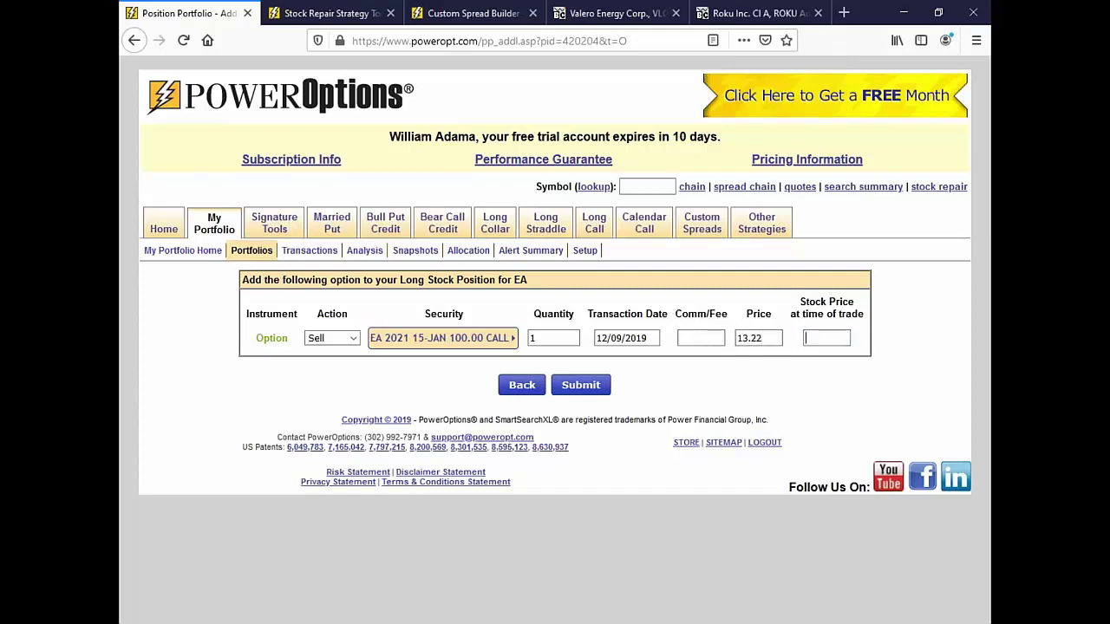
pyautogui.write('97')
pyautogui.click(607, 388)
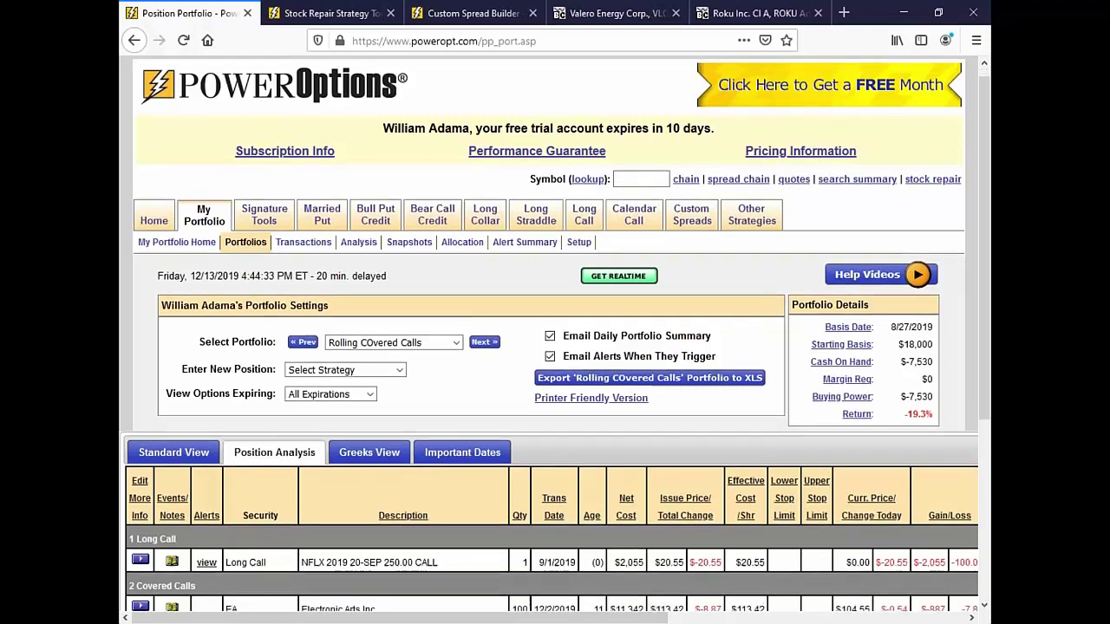
# Review the new EA covered call rows and their cost and premium figures.
pyautogui.scroll(-5, 286, 395)
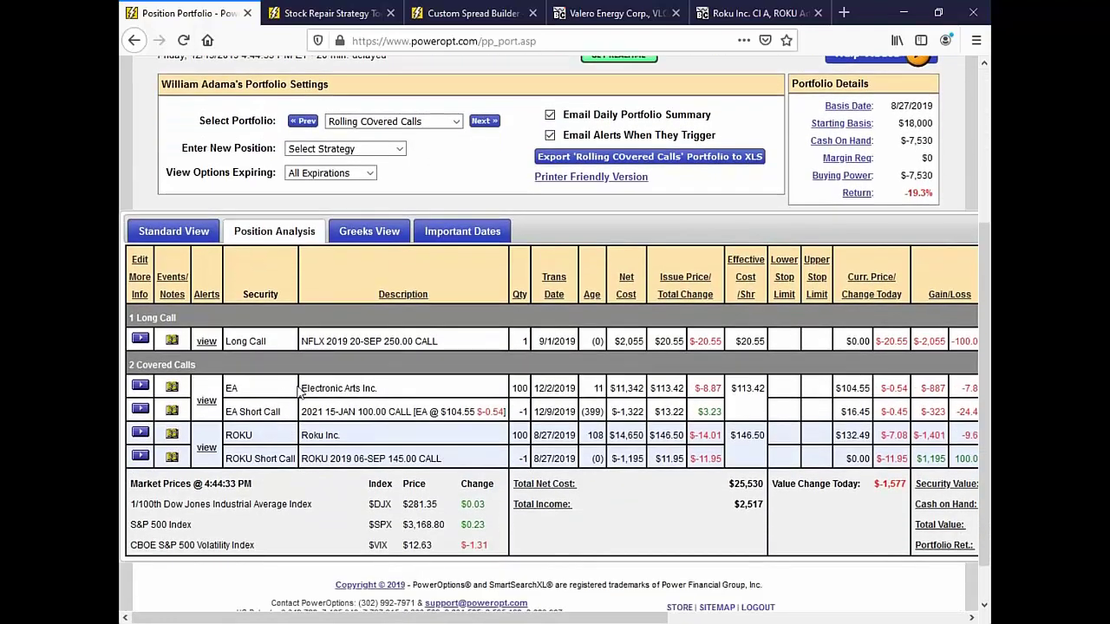
pyautogui.moveTo(298, 392); pyautogui.dragTo(460, 401)
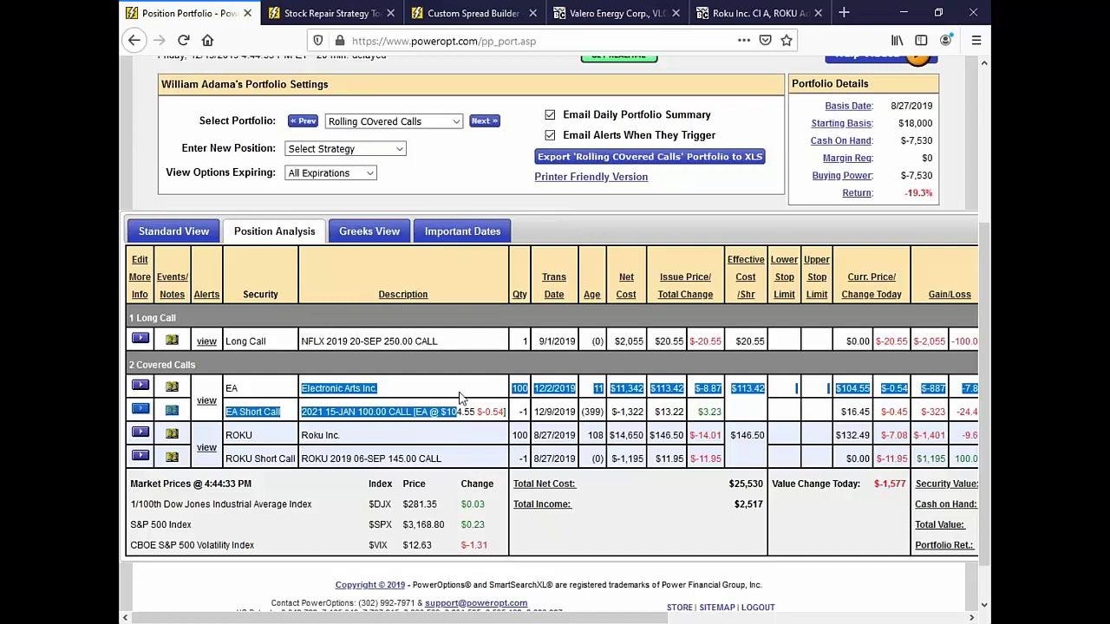
pyautogui.click(460, 397)
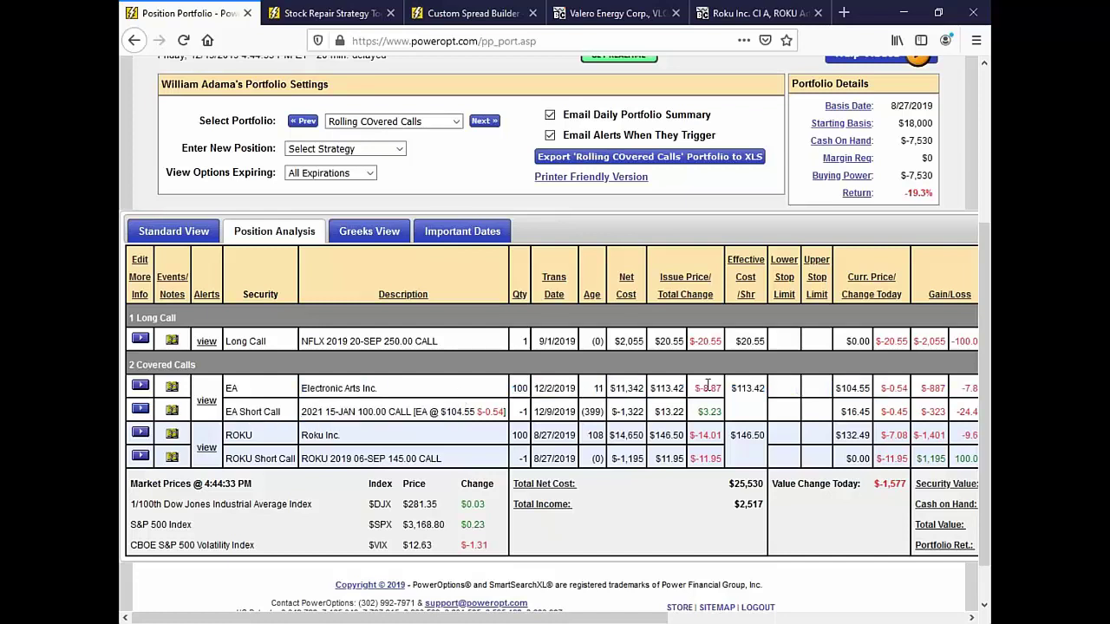
pyautogui.moveTo(713, 387); pyautogui.dragTo(699, 415)
pyautogui.click(719, 423)
# Start a Bull Call Debit Spread with the Jan 15 2021 90.00 EA call as the buy leg.
pyautogui.click(401, 150)
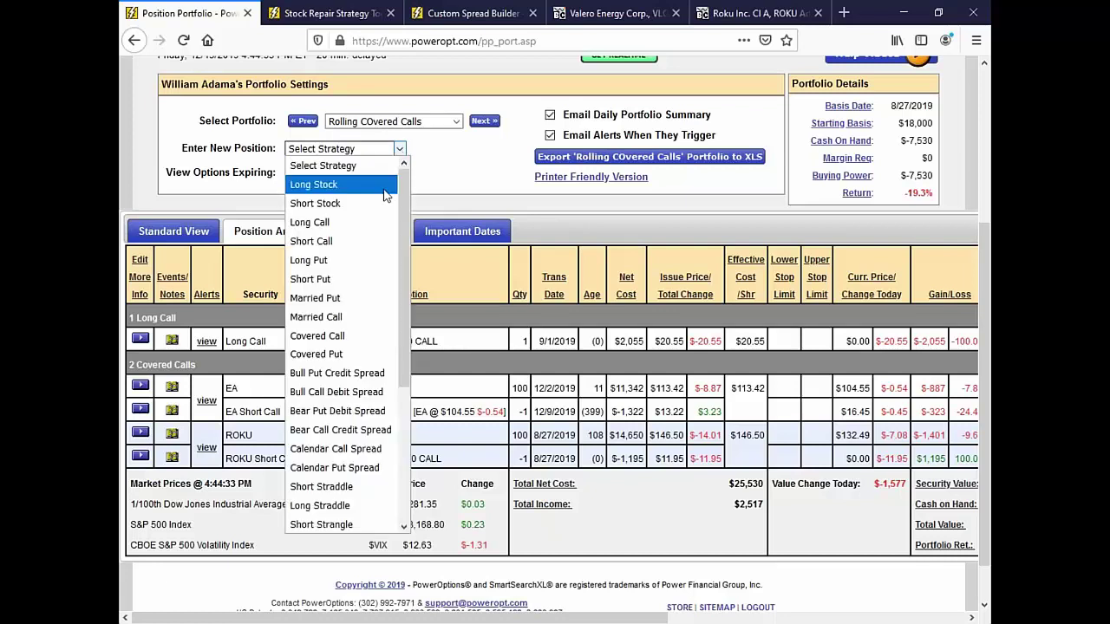
pyautogui.click(355, 397)
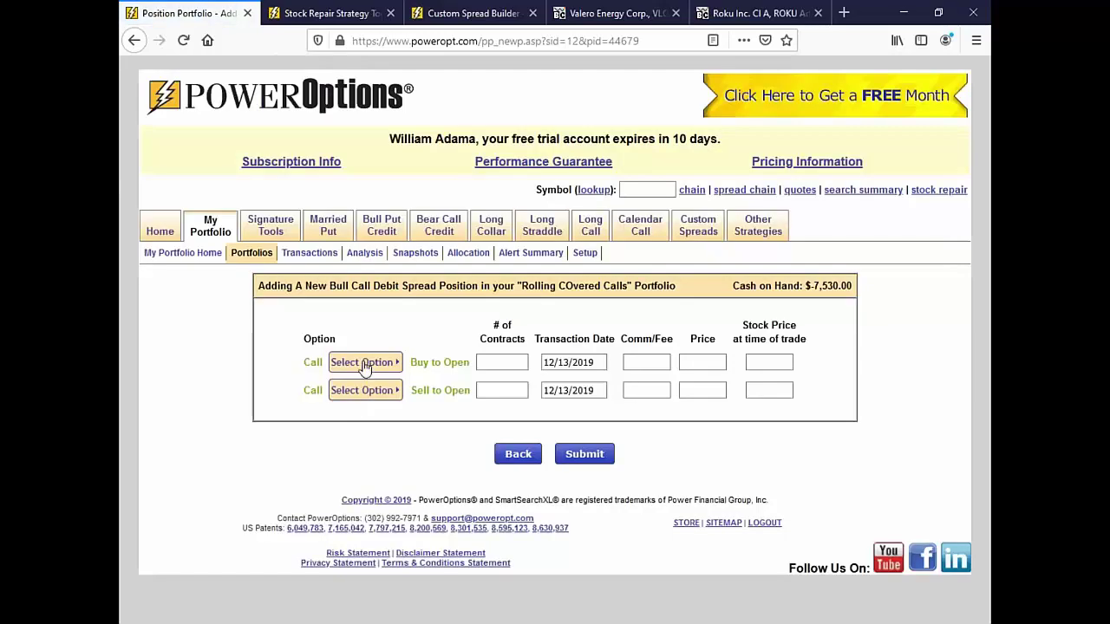
pyautogui.click(364, 365)
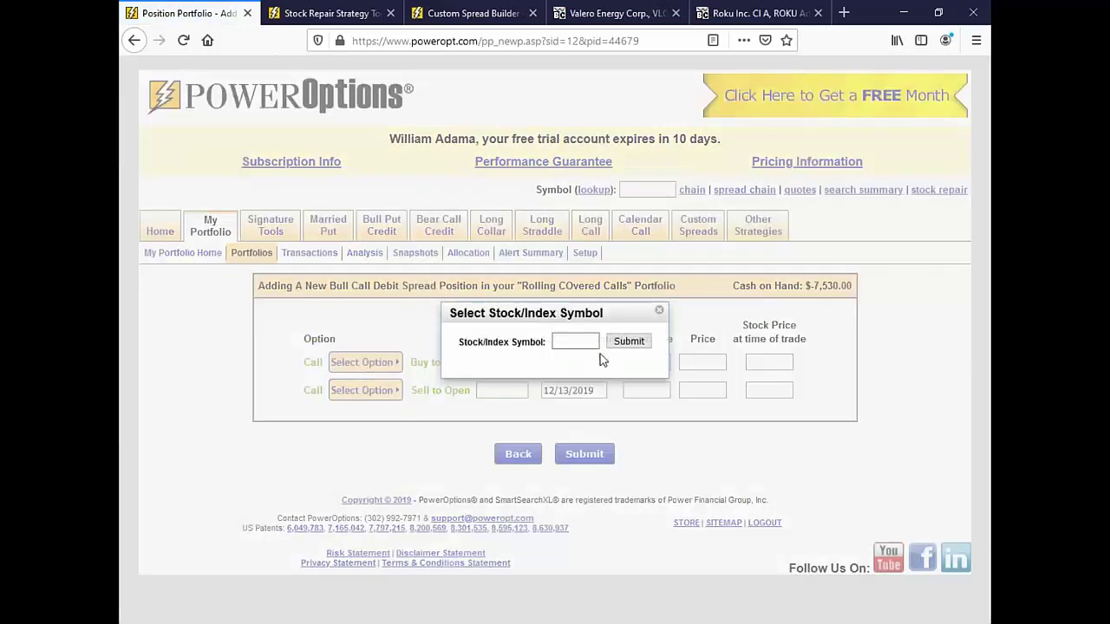
pyautogui.click(629, 340)
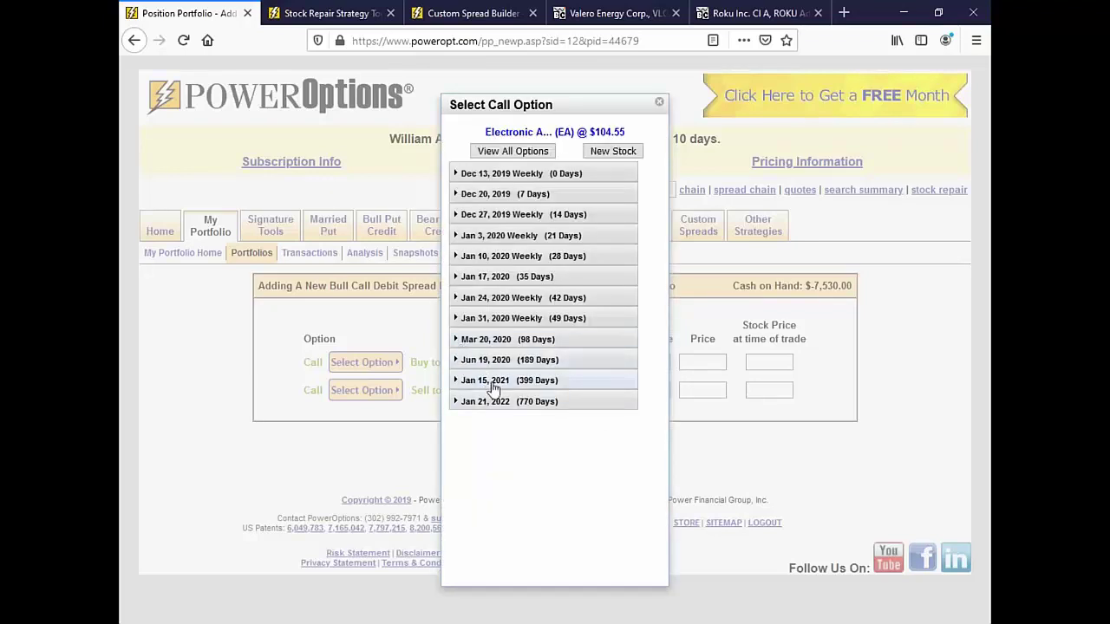
pyautogui.click(501, 383)
pyautogui.scroll(-3, 532, 424)
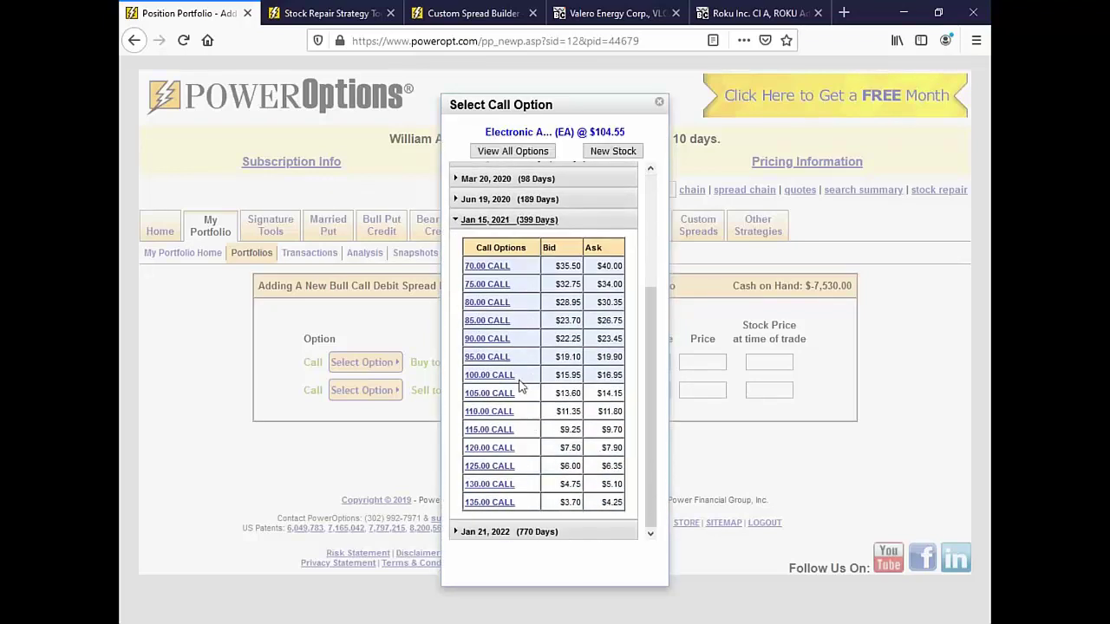
pyautogui.click(488, 339)
pyautogui.click(534, 363)
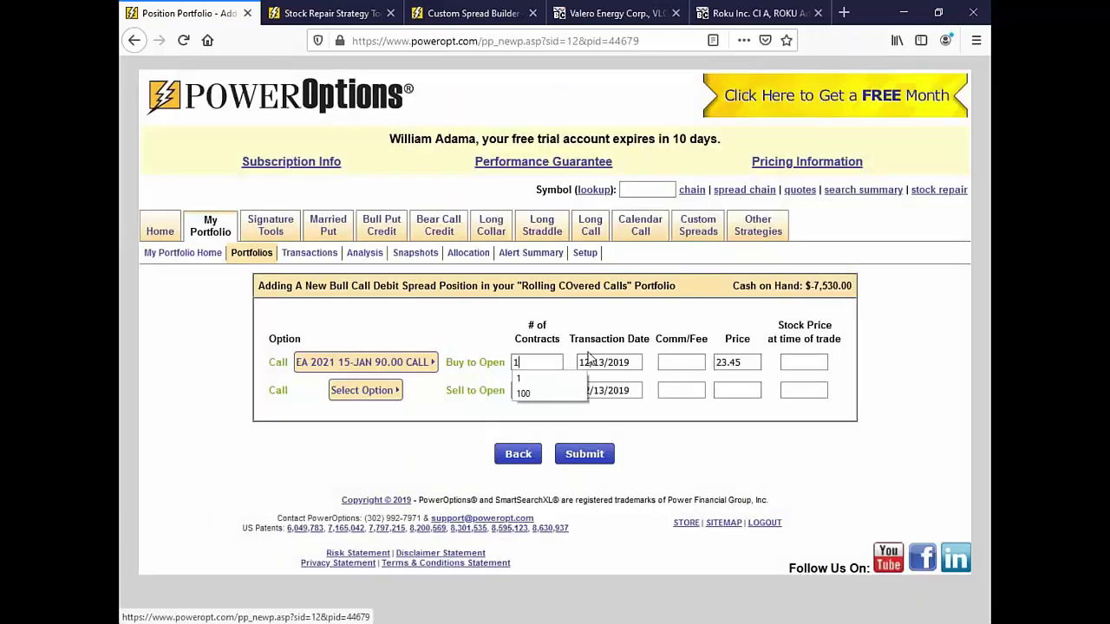
# Date the buy leg December 9, 2019 and price it at 17.83.
pyautogui.click(582, 362)
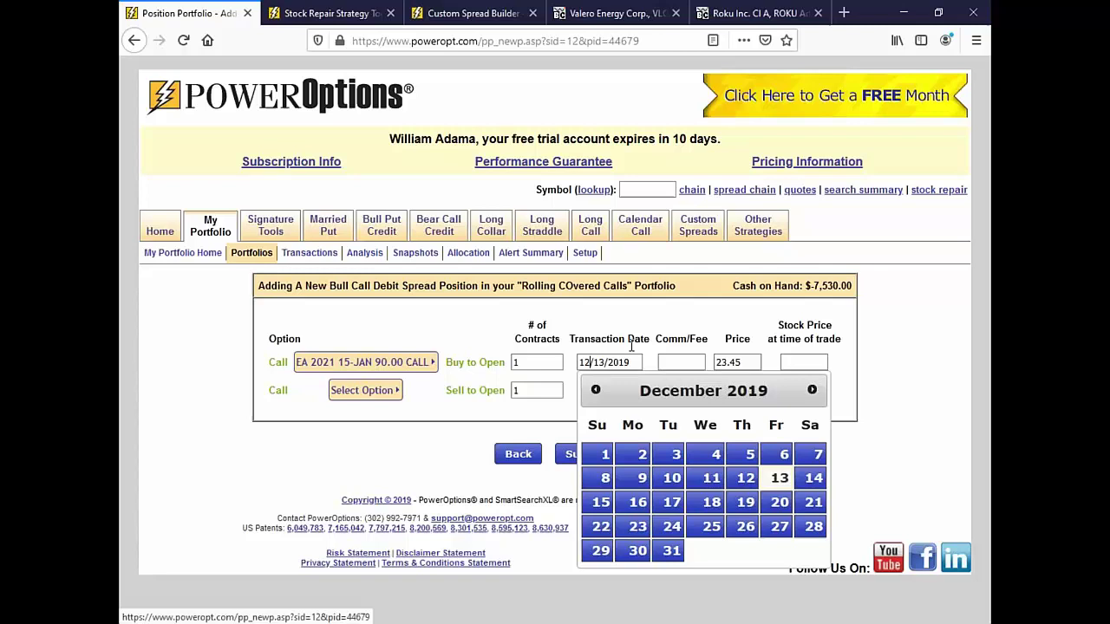
pyautogui.click(643, 478)
pyautogui.click(735, 362)
pyautogui.doubleClick(735, 362)
pyautogui.press('BackSpace')
pyautogui.write('17.83')
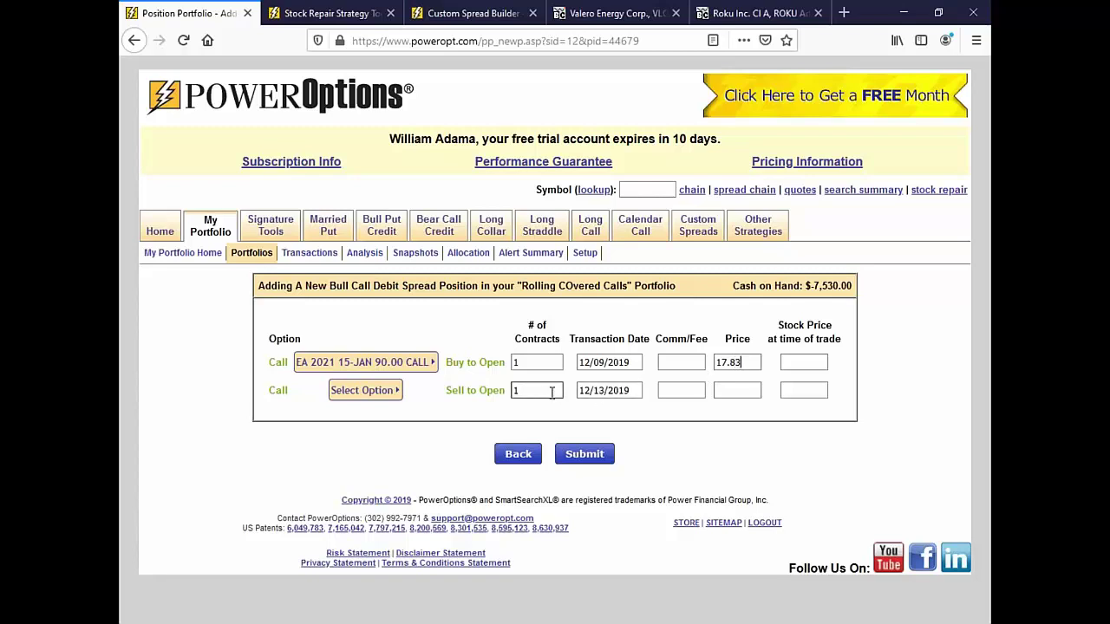
# Set the sell leg to the Jan 2021 100.00 call at 13.22, dated 12/09/2019.
pyautogui.click(357, 393)
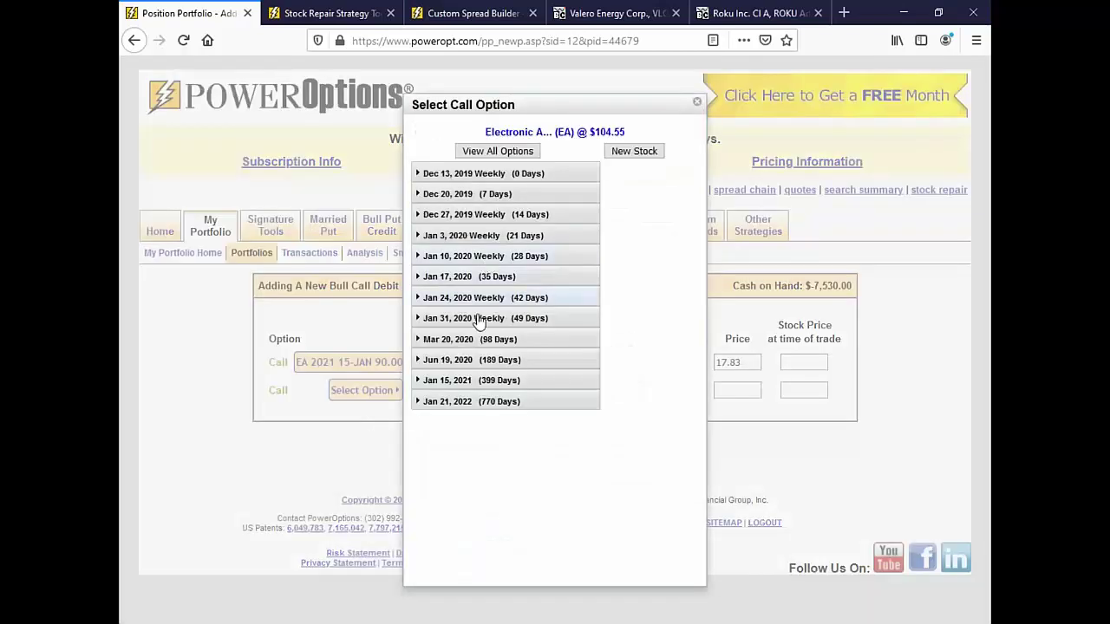
pyautogui.click(460, 381)
pyautogui.scroll(-2, 483, 419)
pyautogui.scroll(-1, 484, 419)
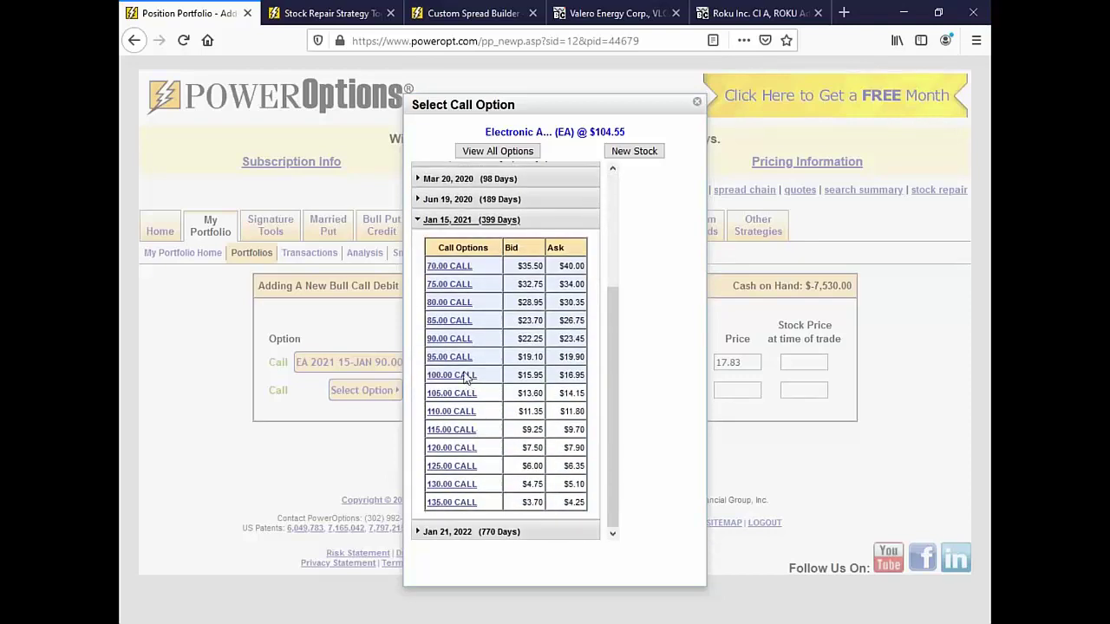
pyautogui.click(466, 376)
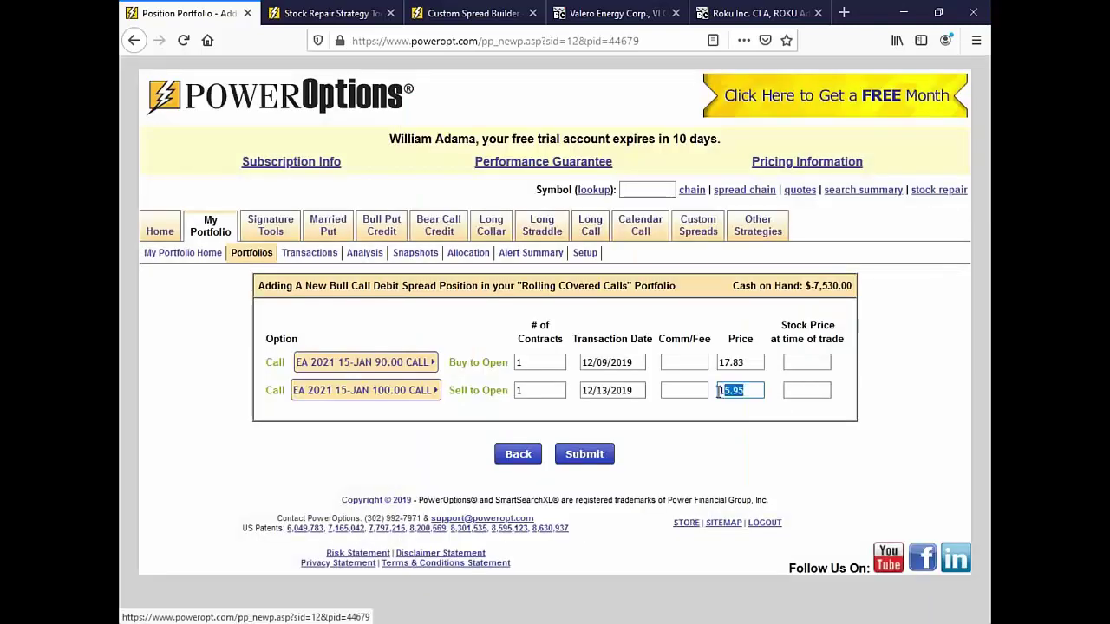
pyautogui.press('BackSpace')
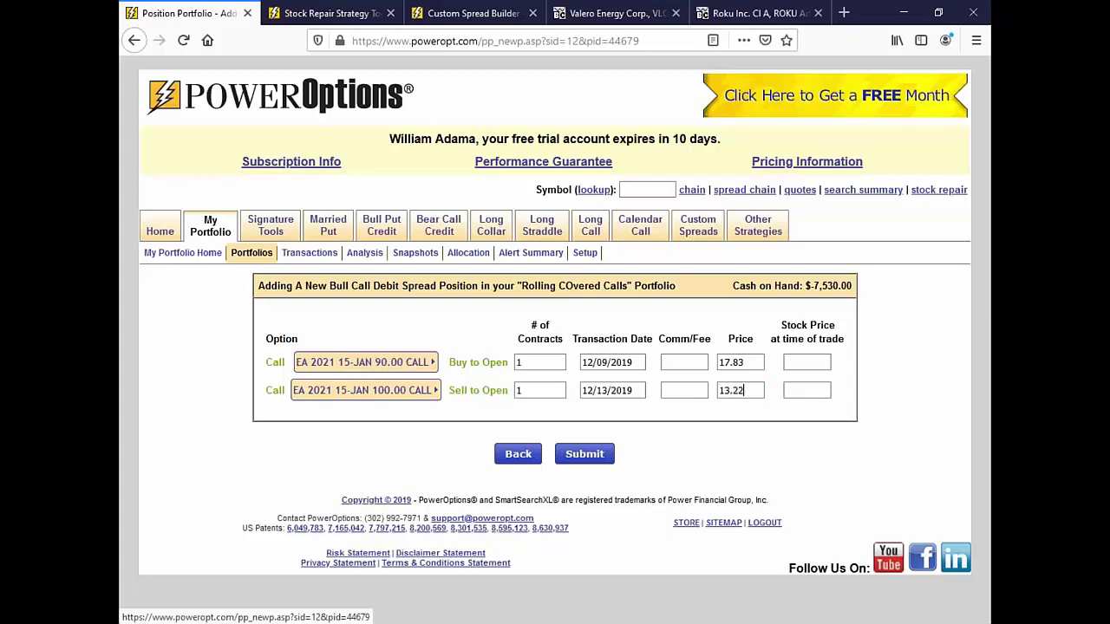
pyautogui.write('9')
pyautogui.click(612, 392)
pyautogui.click(642, 505)
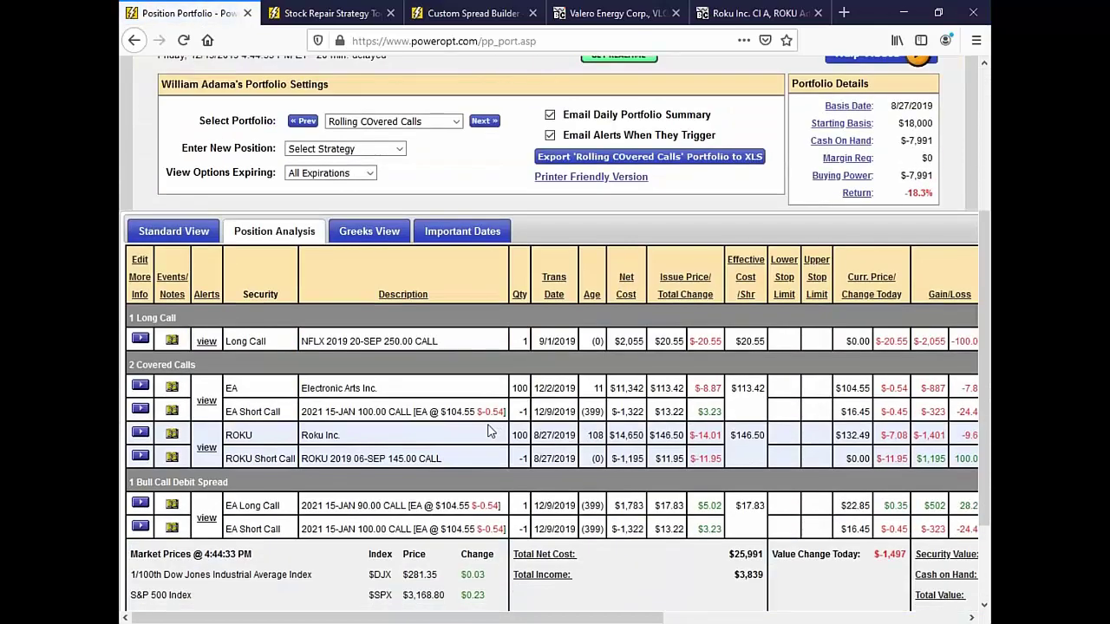
pyautogui.scroll(-3, 294, 391)
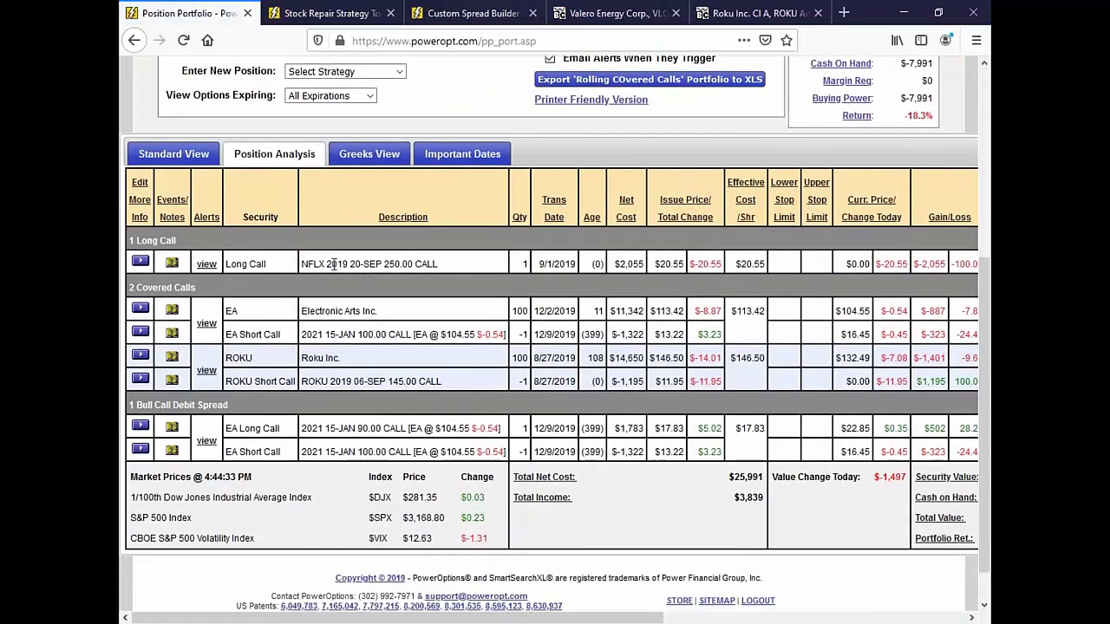
pyautogui.moveTo(331, 263); pyautogui.dragTo(442, 264)
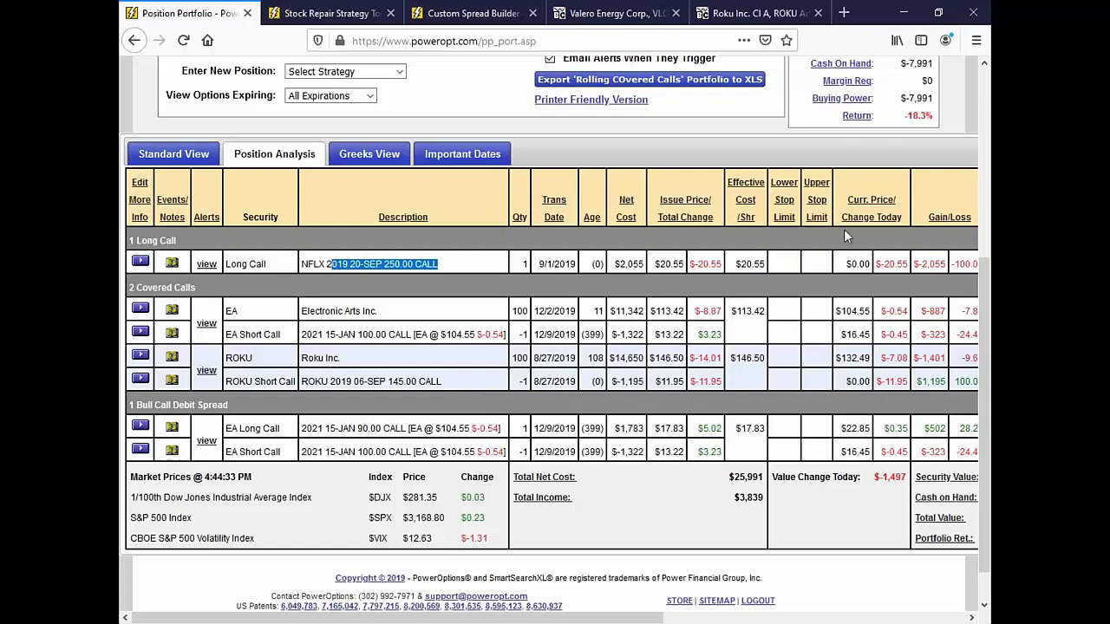
pyautogui.click(397, 463)
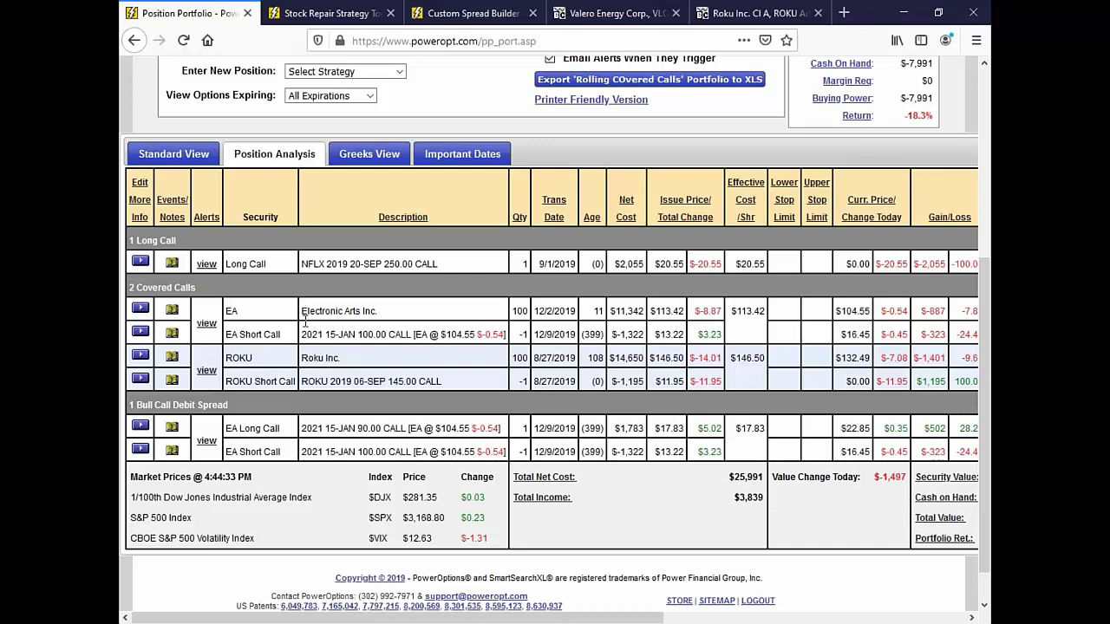
pyautogui.moveTo(473, 617); pyautogui.dragTo(775, 618)
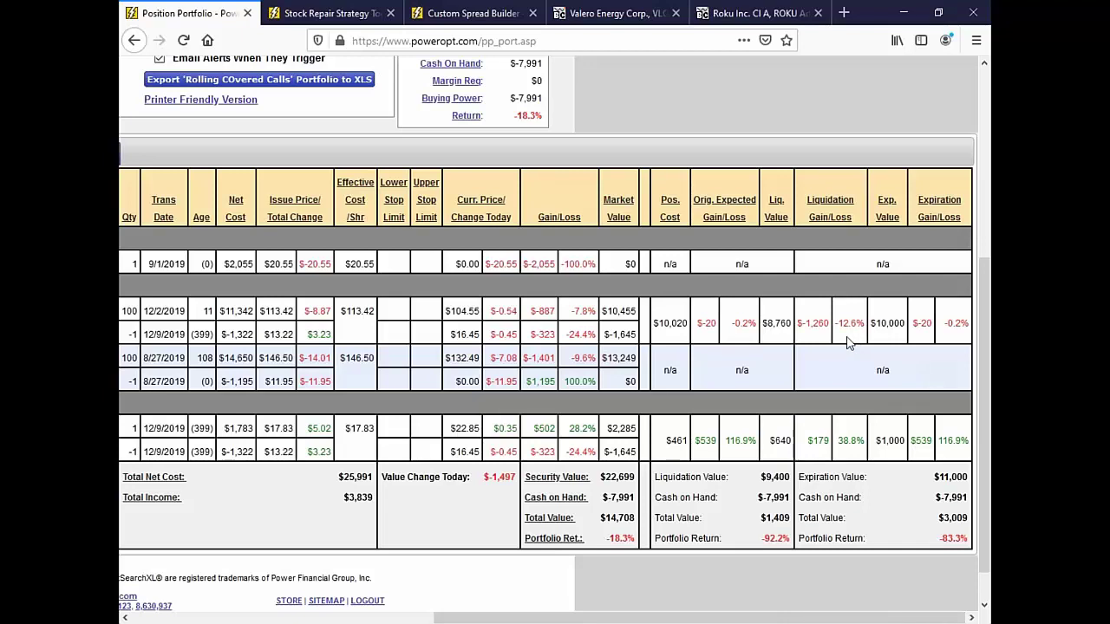
pyautogui.moveTo(804, 321); pyautogui.dragTo(863, 327)
pyautogui.moveTo(807, 442); pyautogui.dragTo(815, 445)
pyautogui.moveTo(856, 452); pyautogui.dragTo(866, 452)
pyautogui.moveTo(707, 618); pyautogui.dragTo(367, 609)
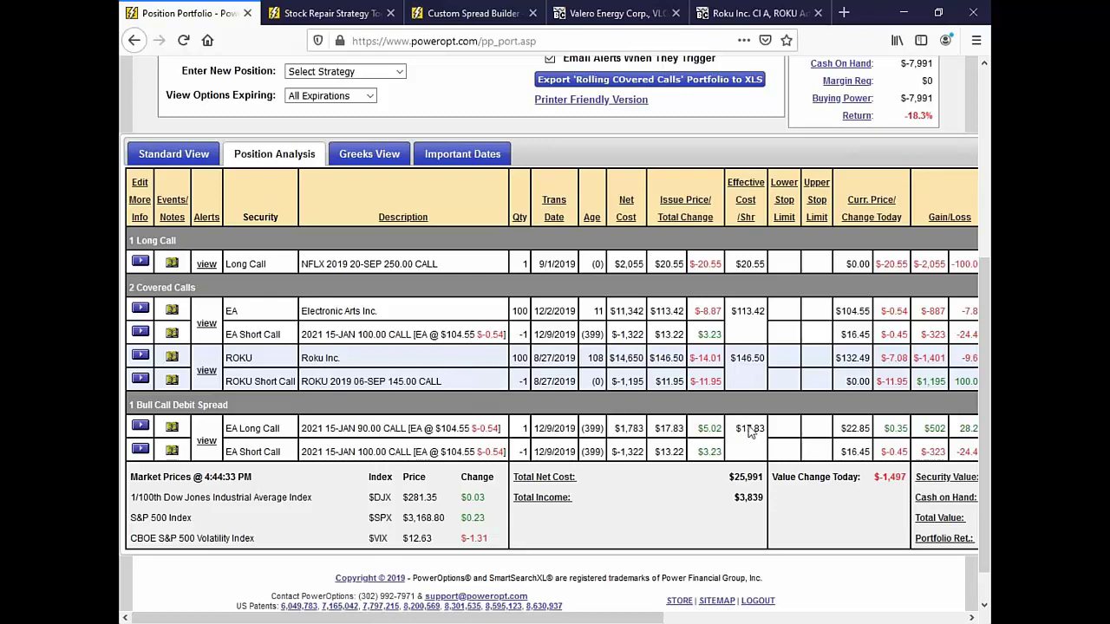
pyautogui.moveTo(423, 429); pyautogui.dragTo(519, 460)
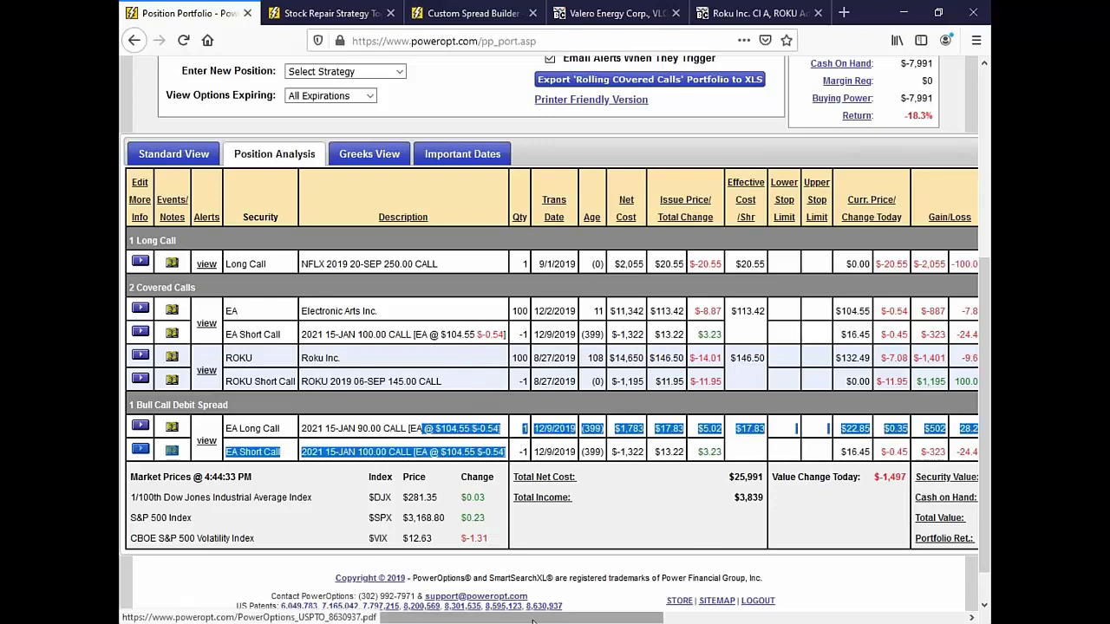
pyautogui.moveTo(530, 618); pyautogui.dragTo(830, 617)
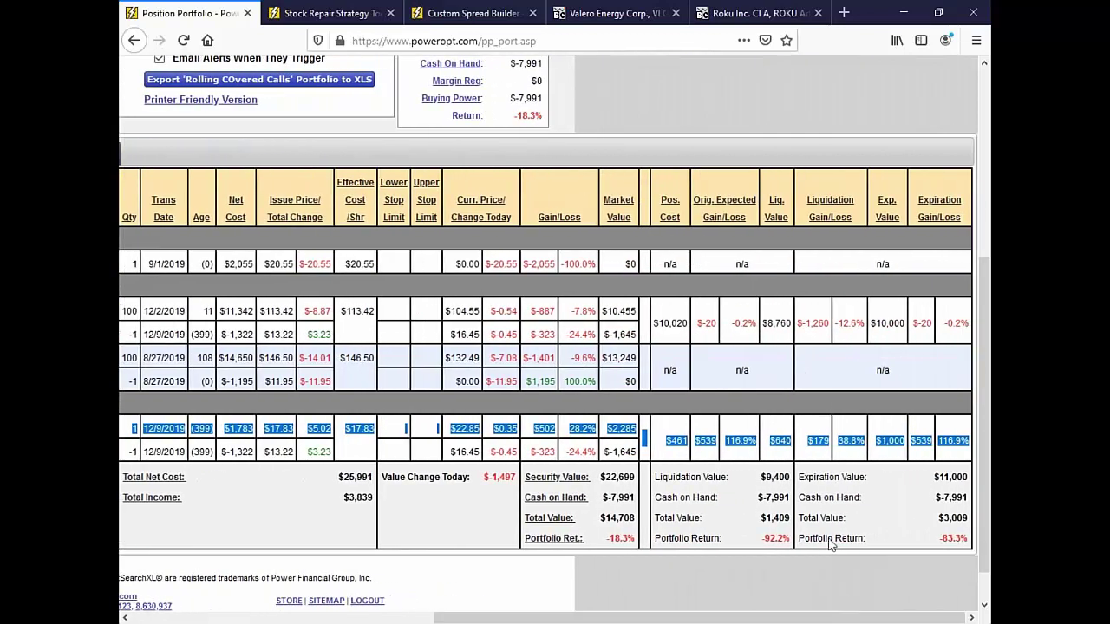
pyautogui.click(813, 432)
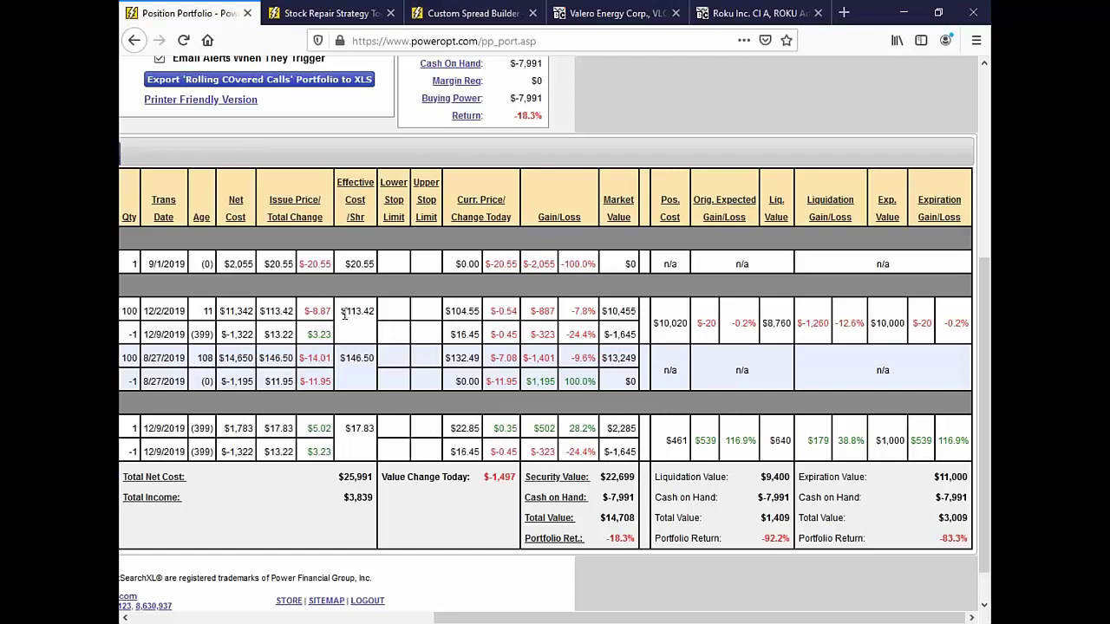
pyautogui.hscroll(-3, 249, 615)
pyautogui.hscroll(-2, 250, 616)
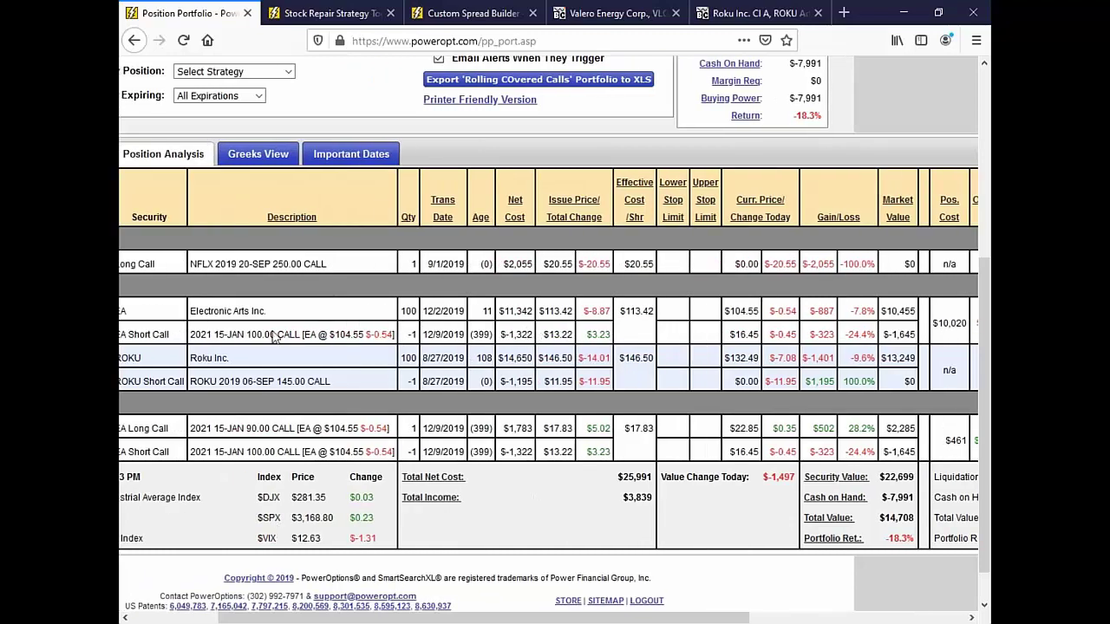
pyautogui.moveTo(619, 311); pyautogui.dragTo(666, 312)
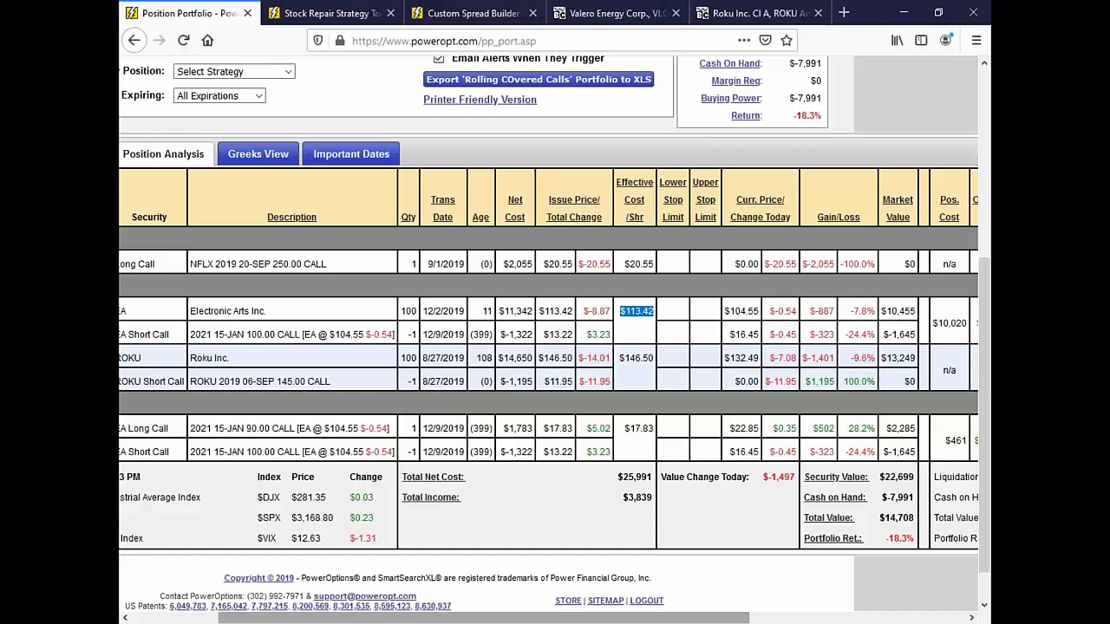
pyautogui.moveTo(331, 617); pyautogui.dragTo(244, 617)
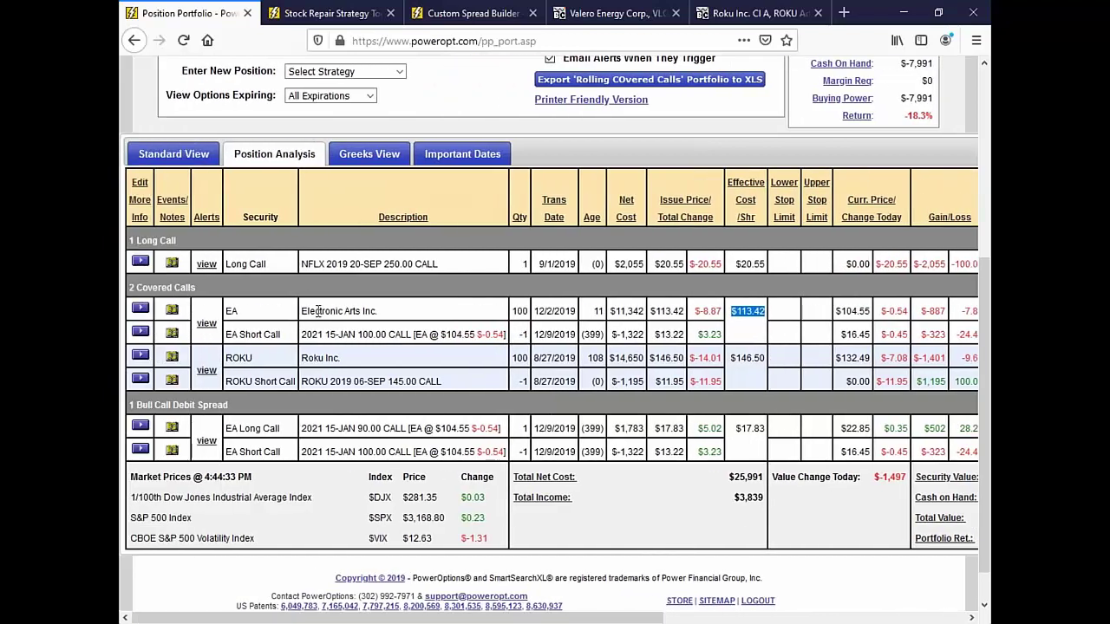
# Rerun the EA covered call analysis with the share price changed from 113.42 to 111.70.
pyautogui.click(140, 309)
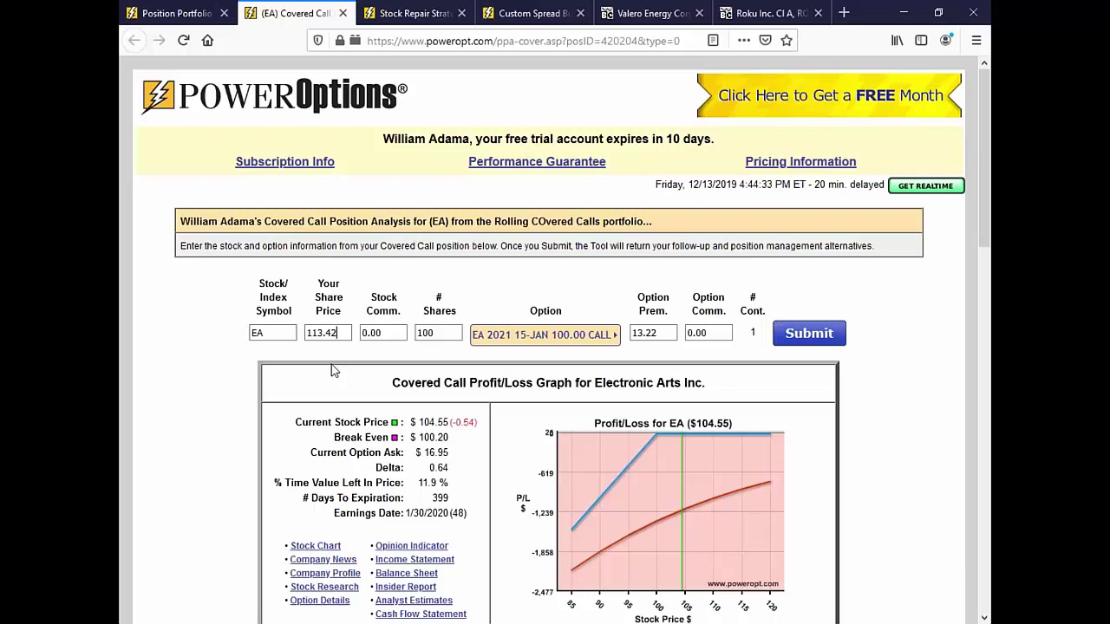
pyautogui.moveTo(420, 437); pyautogui.dragTo(440, 432)
pyautogui.click(344, 333)
pyautogui.press('BackSpace')
pyautogui.press('BackSpace')
pyautogui.press('BackSpace')
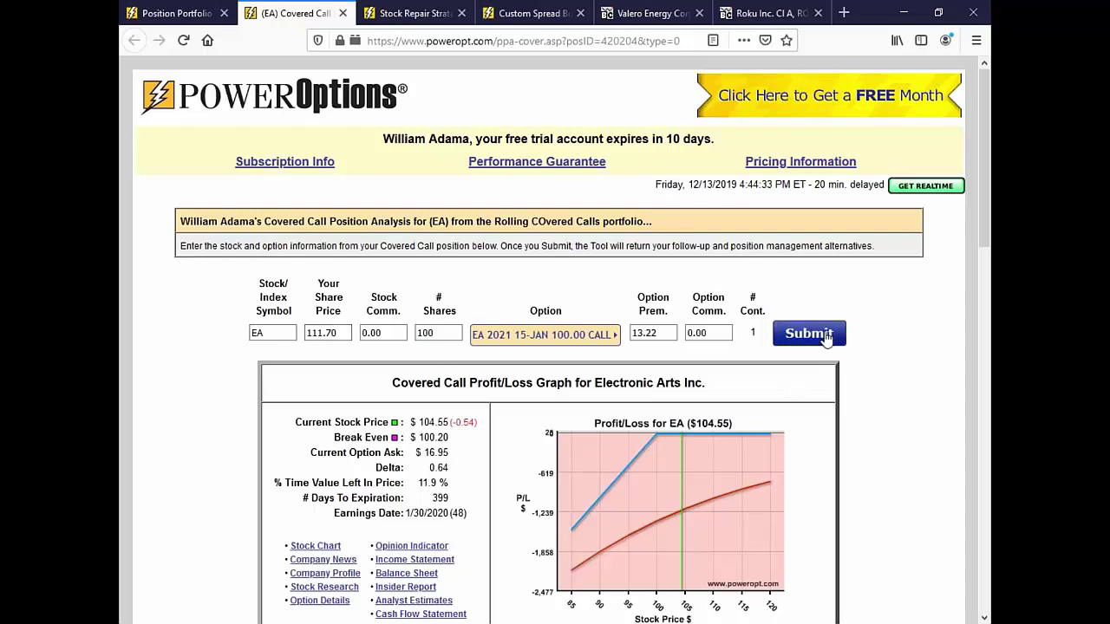
pyautogui.scroll(-3, 329, 568)
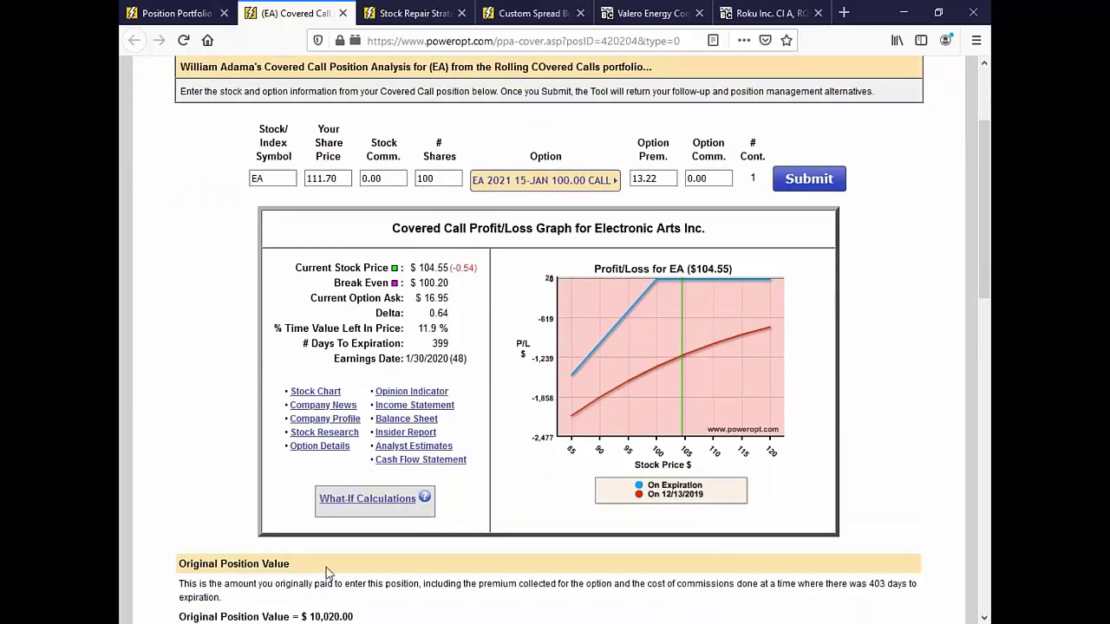
pyautogui.click(814, 181)
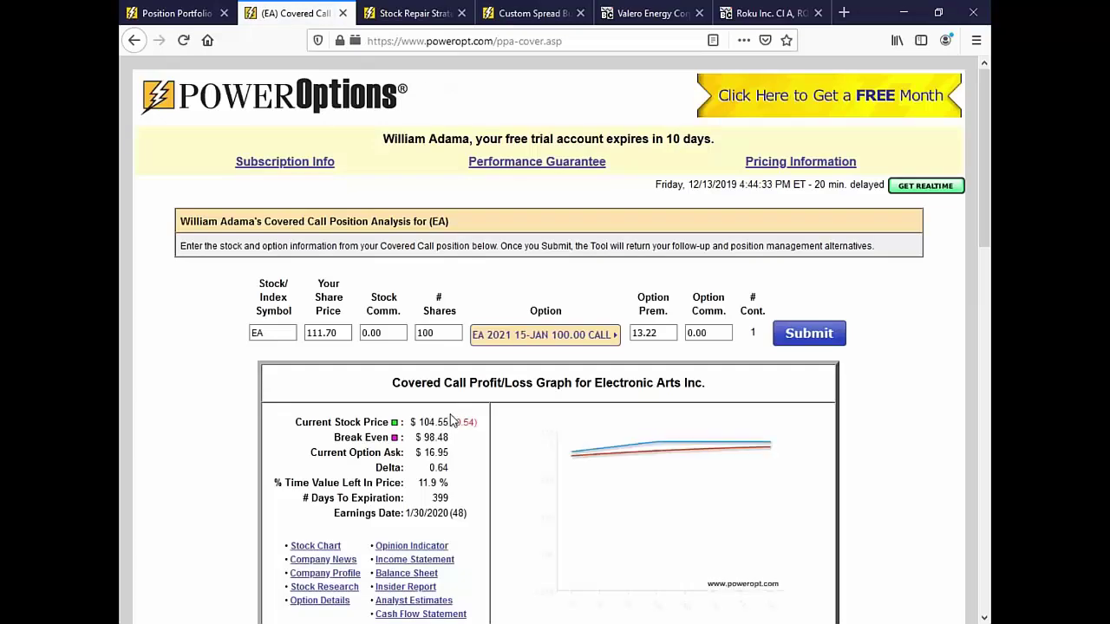
# Review the updated results: 1.5% expiration return, -11.0% liquidation return, 111.70 share price.
pyautogui.scroll(-3, 452, 421)
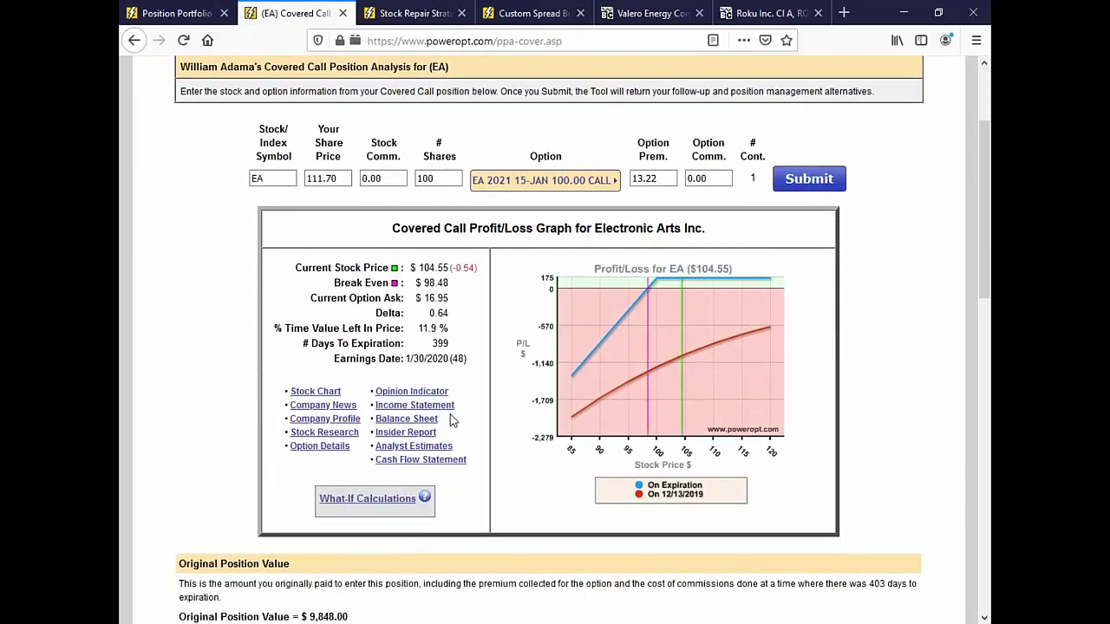
pyautogui.scroll(-6, 452, 420)
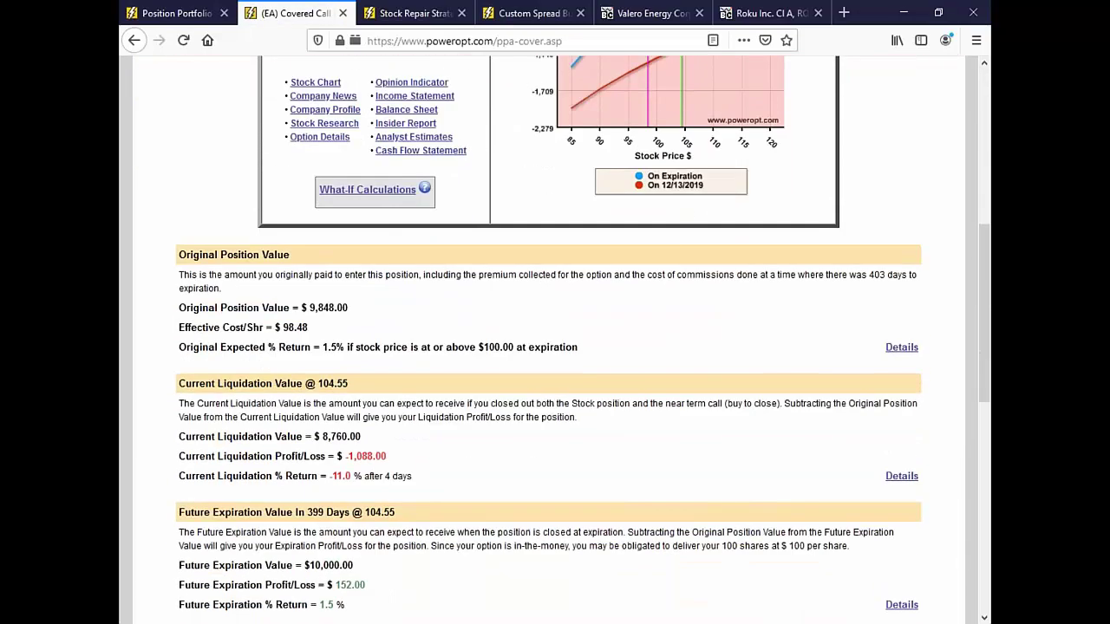
pyautogui.scroll(-2, 356, 416)
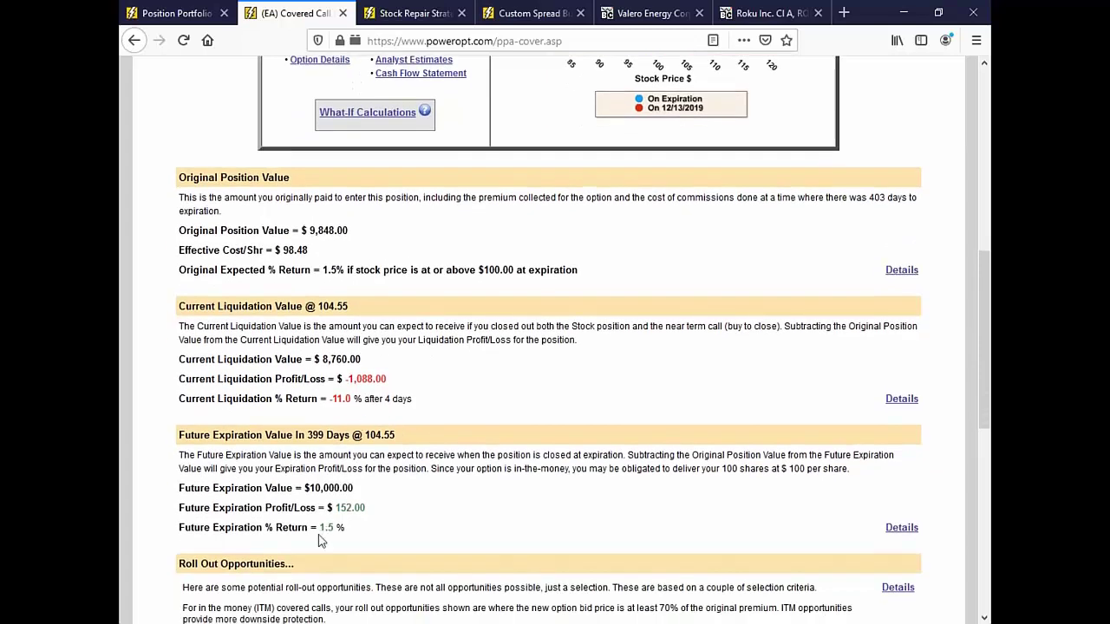
pyautogui.moveTo(318, 540); pyautogui.dragTo(363, 543)
pyautogui.moveTo(327, 399); pyautogui.dragTo(436, 398)
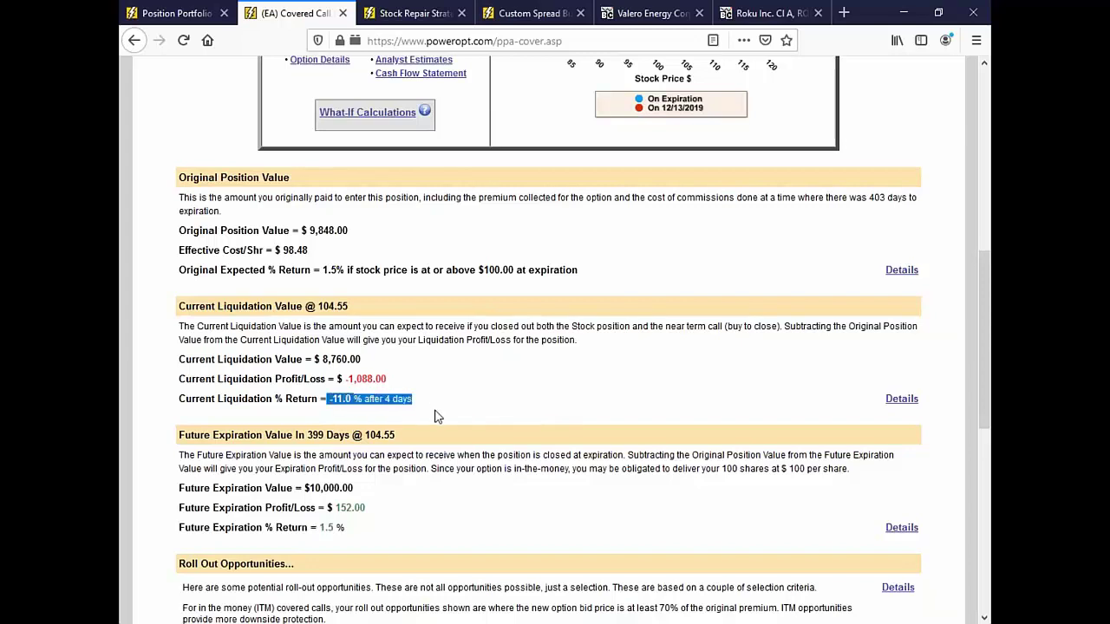
pyautogui.scroll(-5, 436, 418)
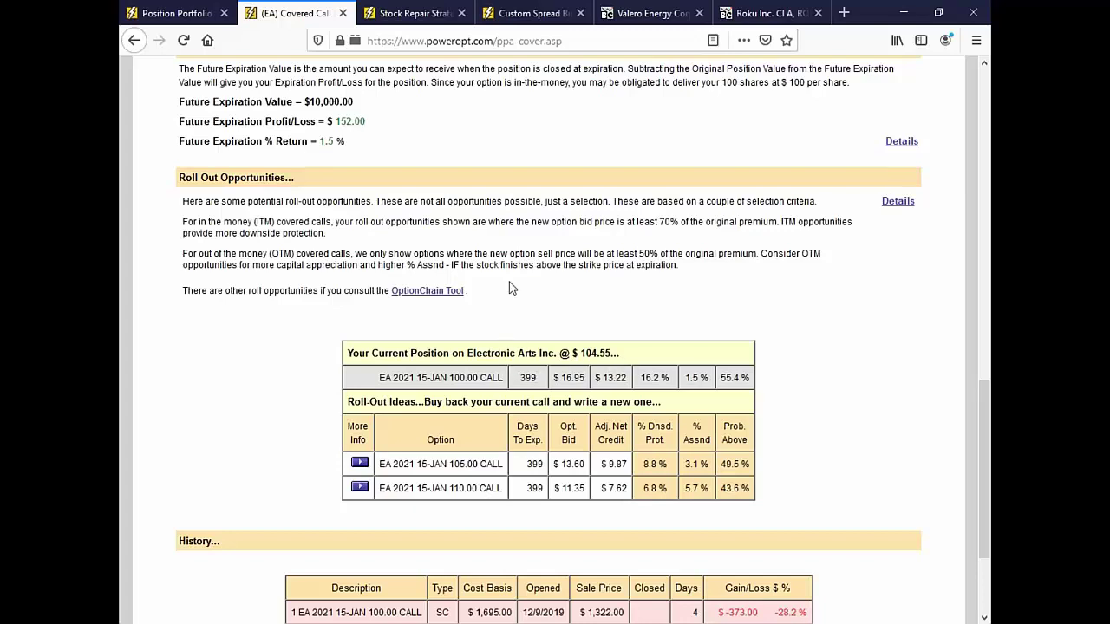
pyautogui.scroll(10, 512, 289)
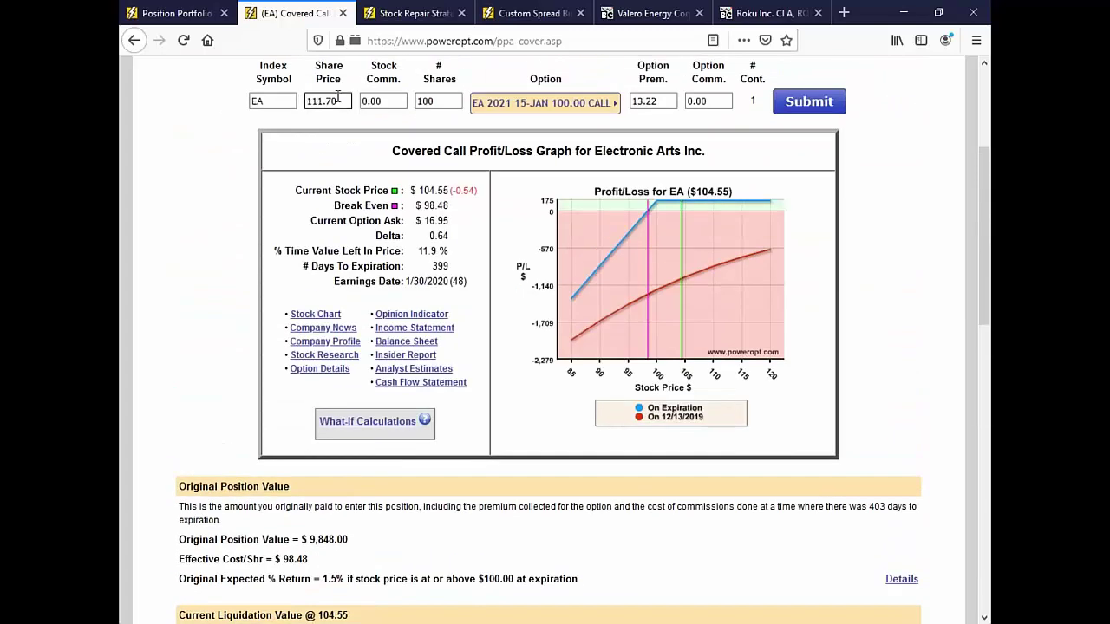
pyautogui.doubleClick(340, 97)
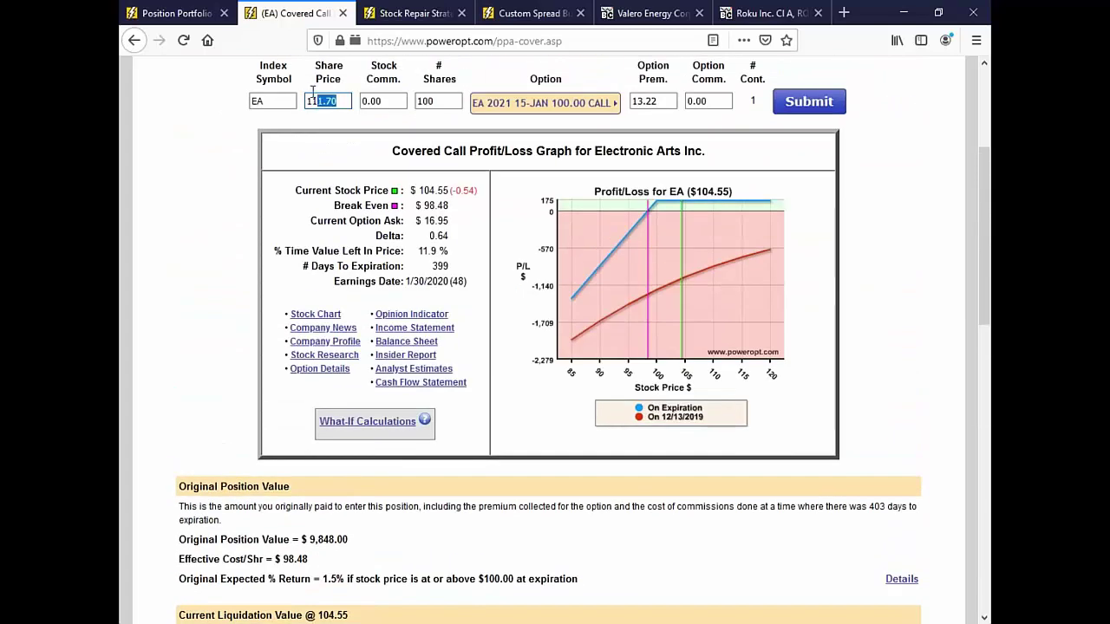
pyautogui.click(156, 16)
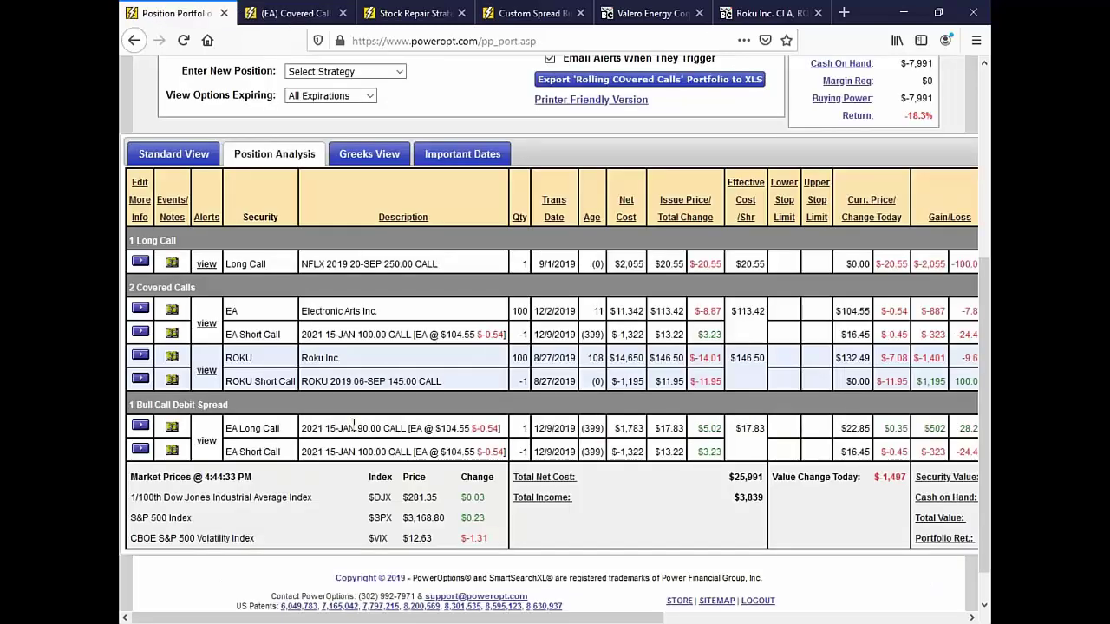
pyautogui.moveTo(353, 423); pyautogui.dragTo(503, 471)
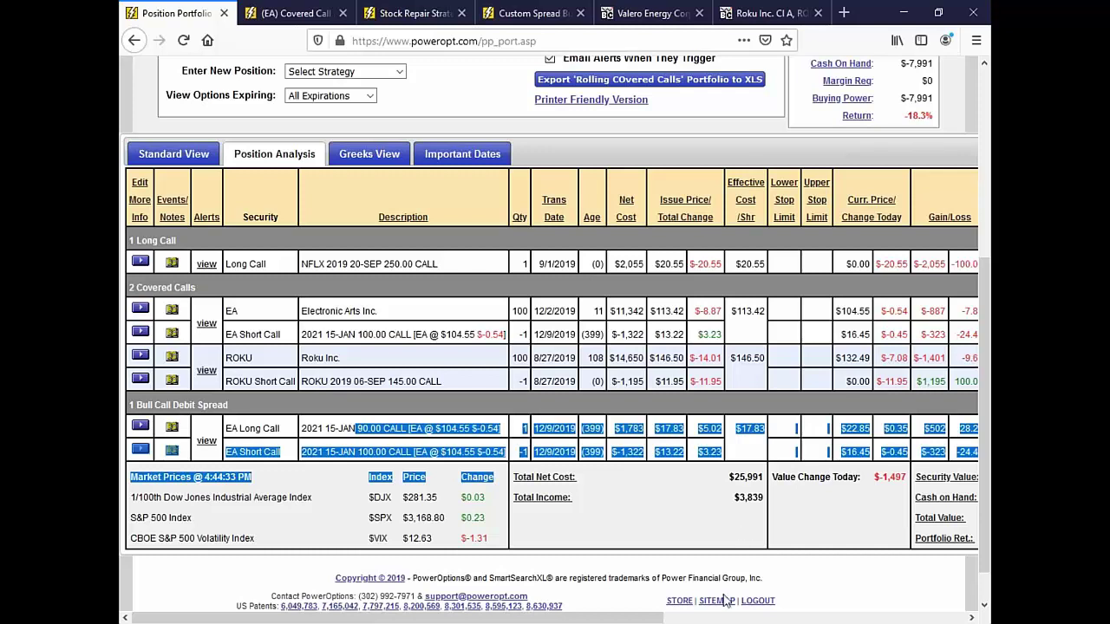
pyautogui.hscroll(3, 679, 518)
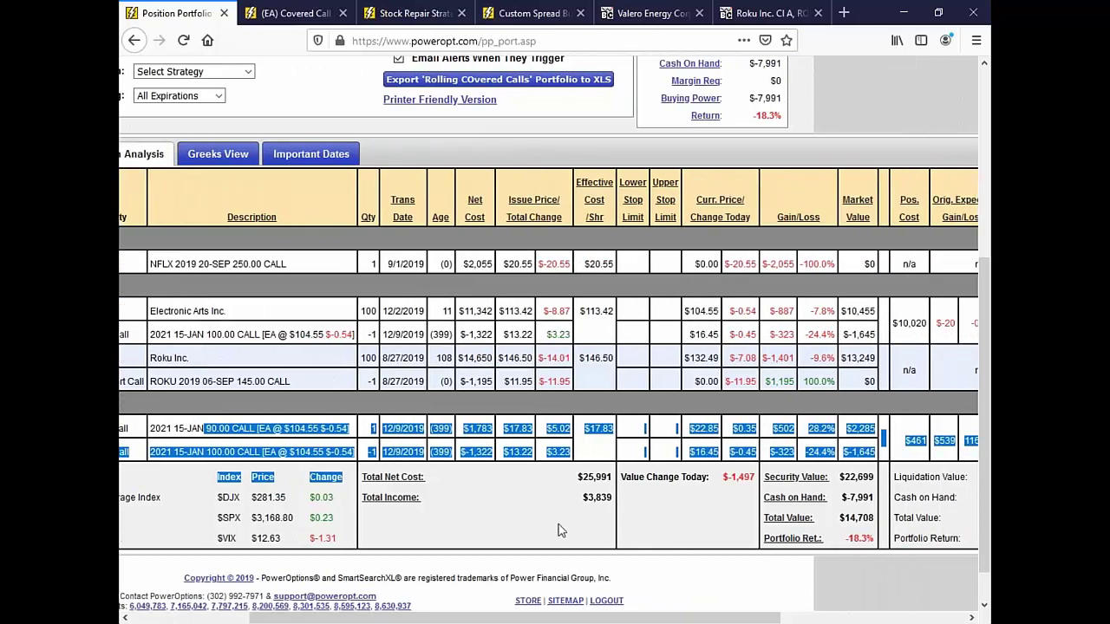
pyautogui.click(559, 526)
pyautogui.moveTo(670, 619); pyautogui.dragTo(895, 620)
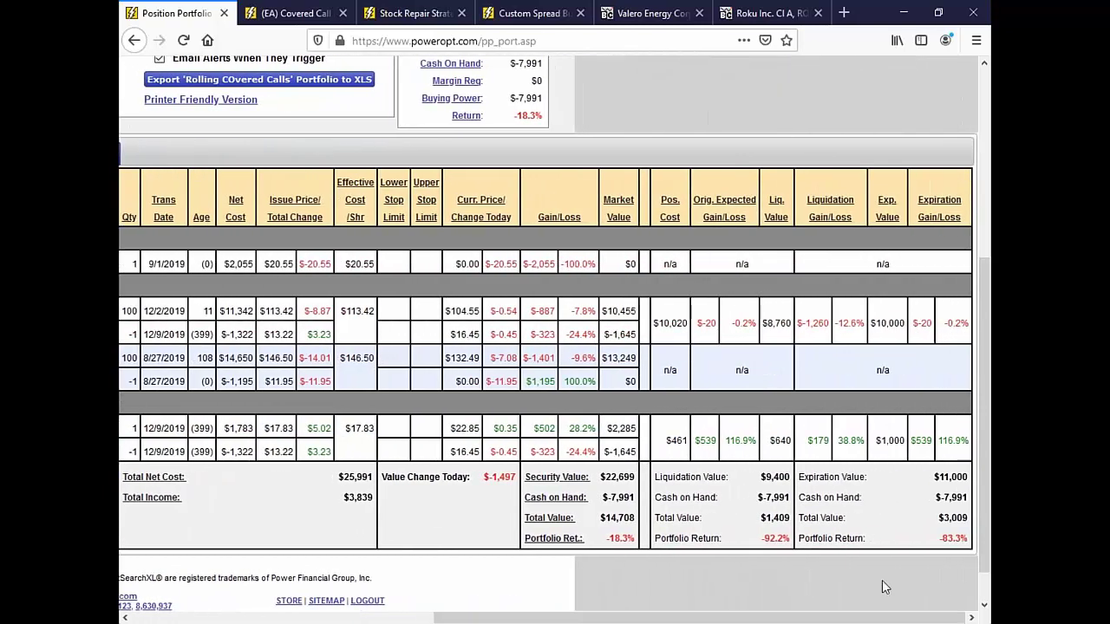
pyautogui.doubleClick(822, 440)
pyautogui.moveTo(838, 443); pyautogui.dragTo(869, 462)
pyautogui.click(882, 519)
pyautogui.moveTo(796, 618); pyautogui.dragTo(679, 618)
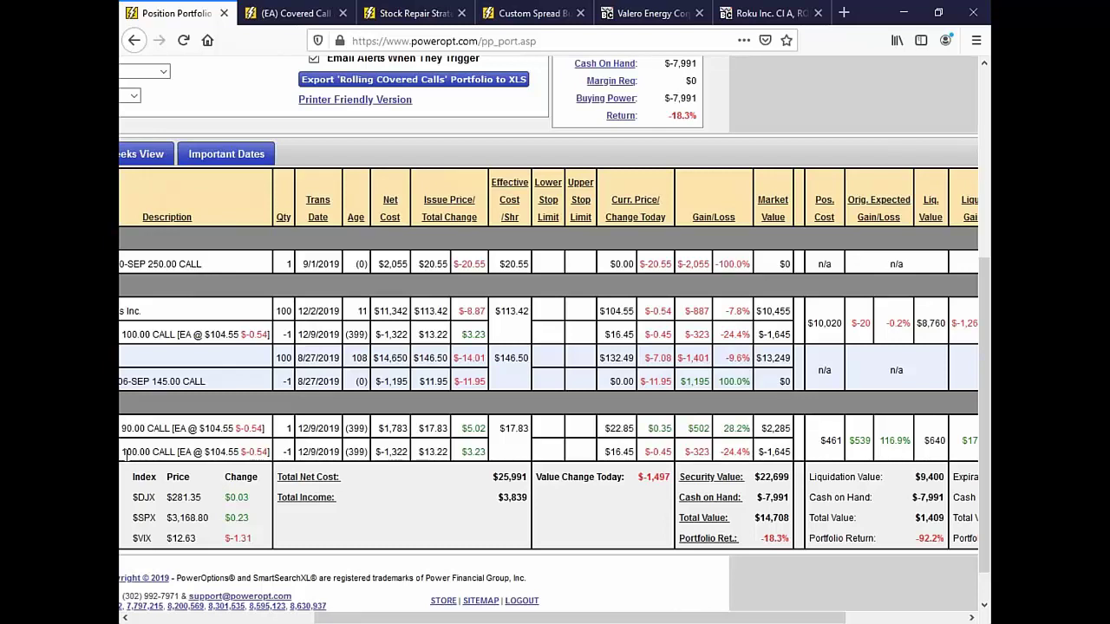
pyautogui.hscroll(-3, 259, 428)
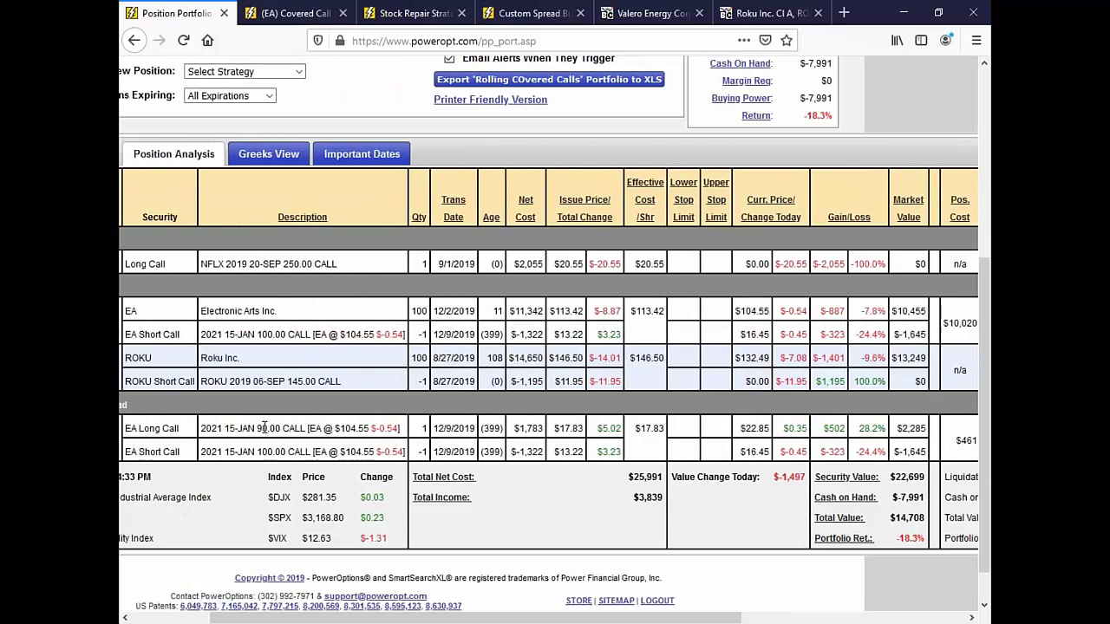
pyautogui.moveTo(255, 428); pyautogui.dragTo(291, 451)
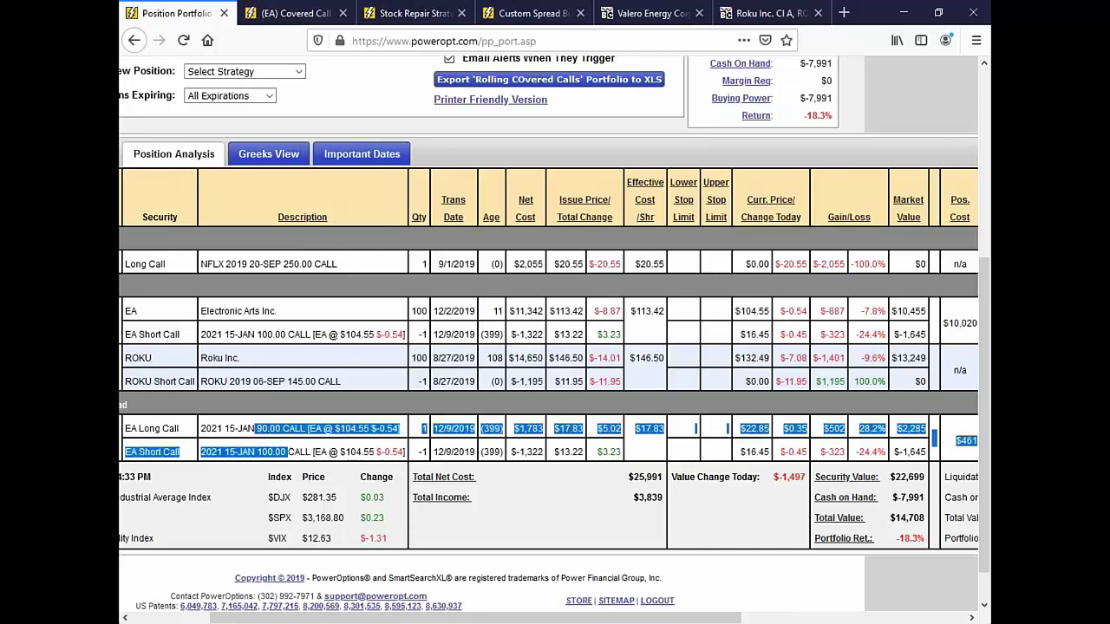
pyautogui.moveTo(475, 618); pyautogui.dragTo(701, 619)
pyautogui.click(896, 487)
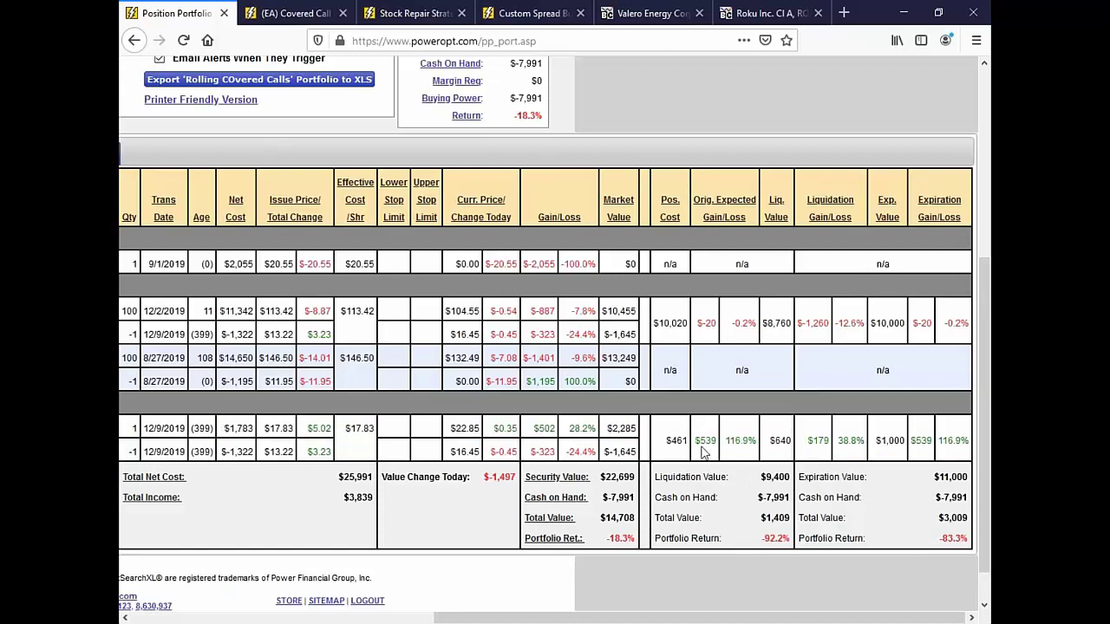
pyautogui.moveTo(769, 442); pyautogui.dragTo(845, 441)
pyautogui.click(878, 474)
pyautogui.moveTo(646, 618); pyautogui.dragTo(239, 590)
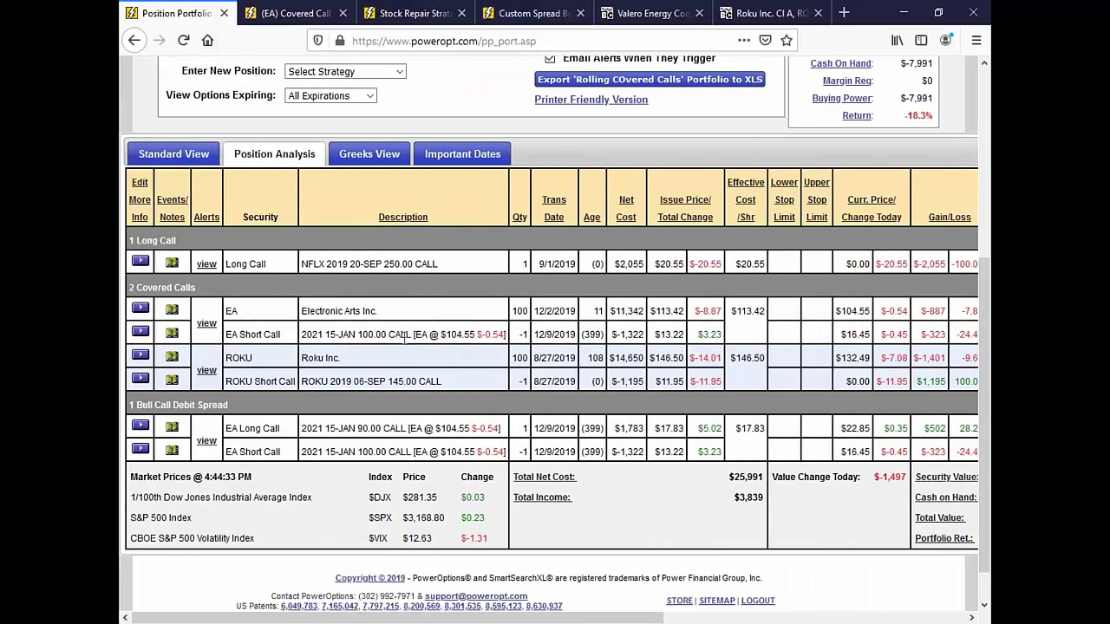
pyautogui.moveTo(538, 334); pyautogui.dragTo(576, 334)
pyautogui.moveTo(835, 311); pyautogui.dragTo(871, 335)
pyautogui.moveTo(663, 335); pyautogui.dragTo(687, 336)
pyautogui.click(663, 334)
pyautogui.moveTo(656, 337); pyautogui.dragTo(694, 340)
pyautogui.moveTo(406, 334); pyautogui.dragTo(611, 334)
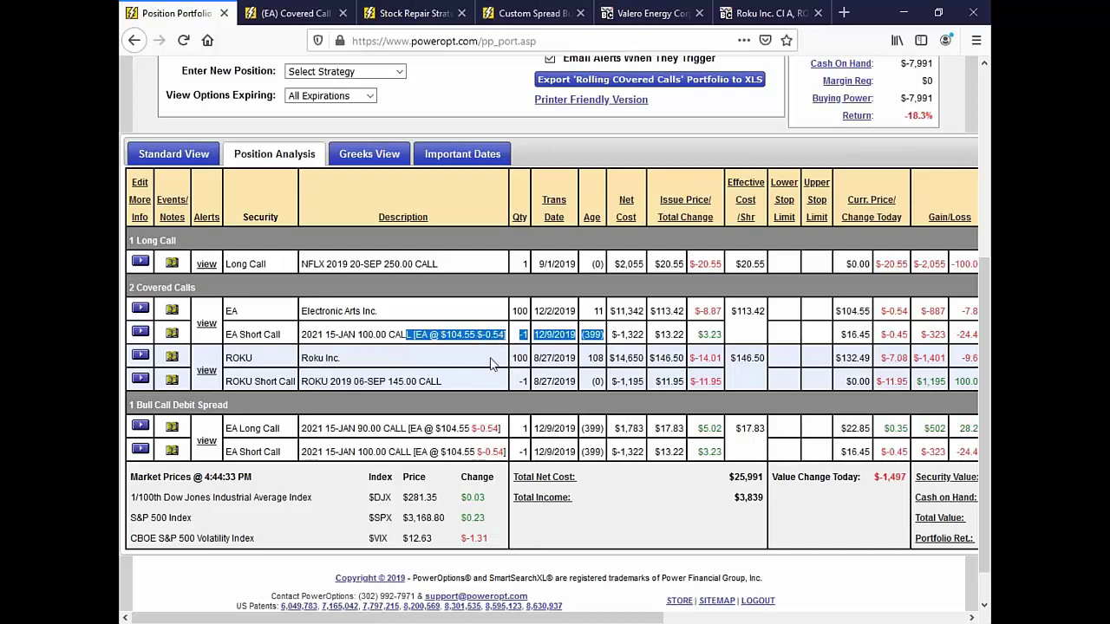
pyautogui.moveTo(339, 428); pyautogui.dragTo(414, 461)
pyautogui.moveTo(538, 483)
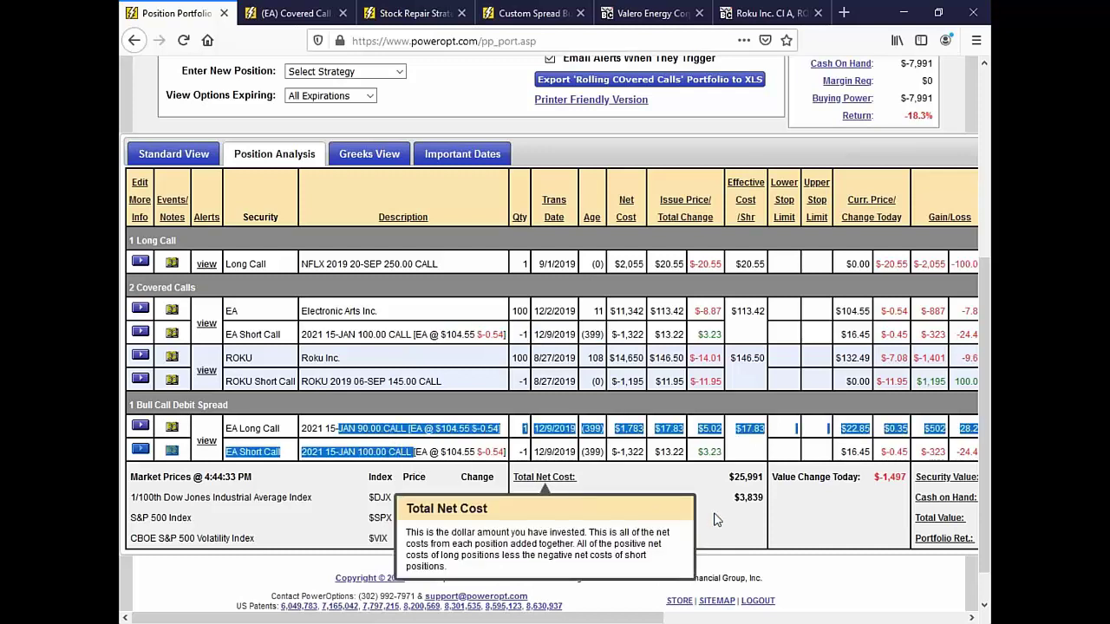
pyautogui.click(673, 468)
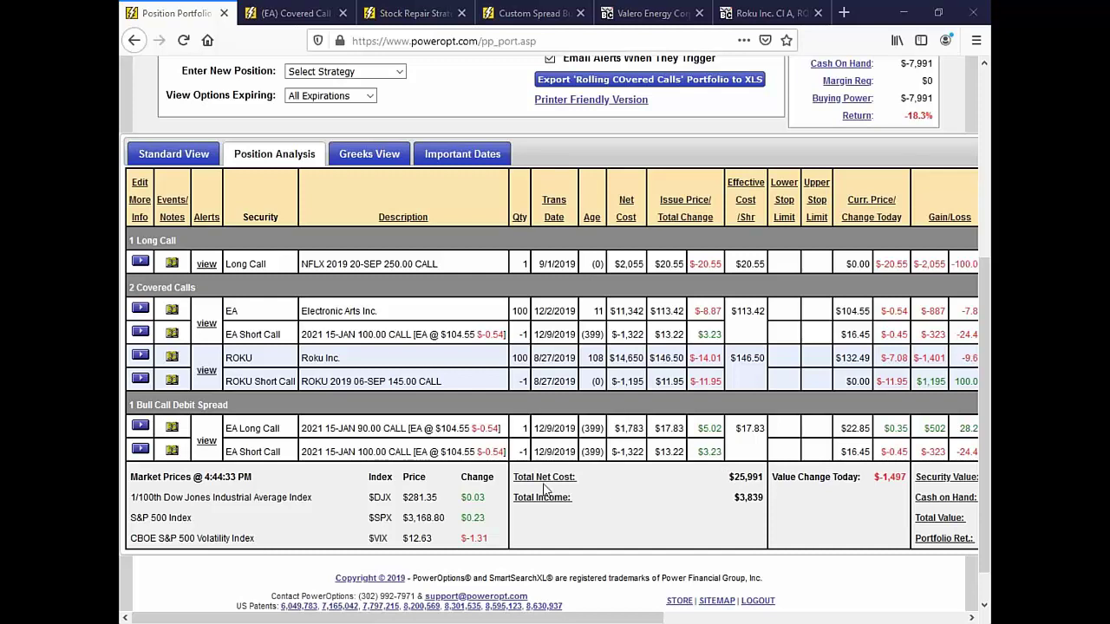
pyautogui.doubleClick(366, 429)
pyautogui.moveTo(393, 444); pyautogui.dragTo(404, 452)
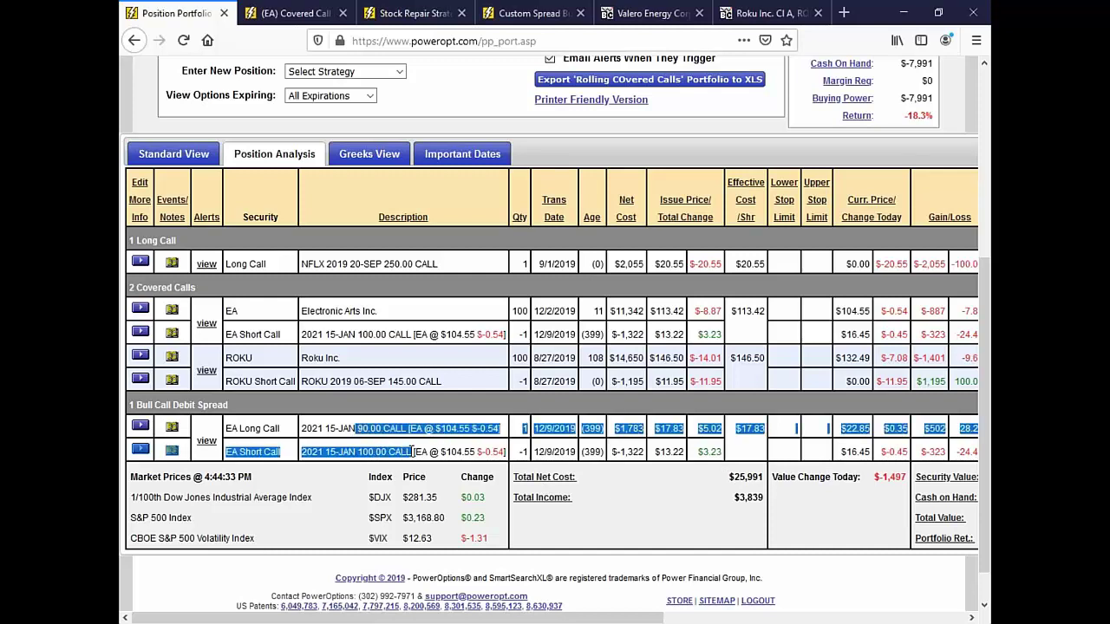
pyautogui.click(639, 506)
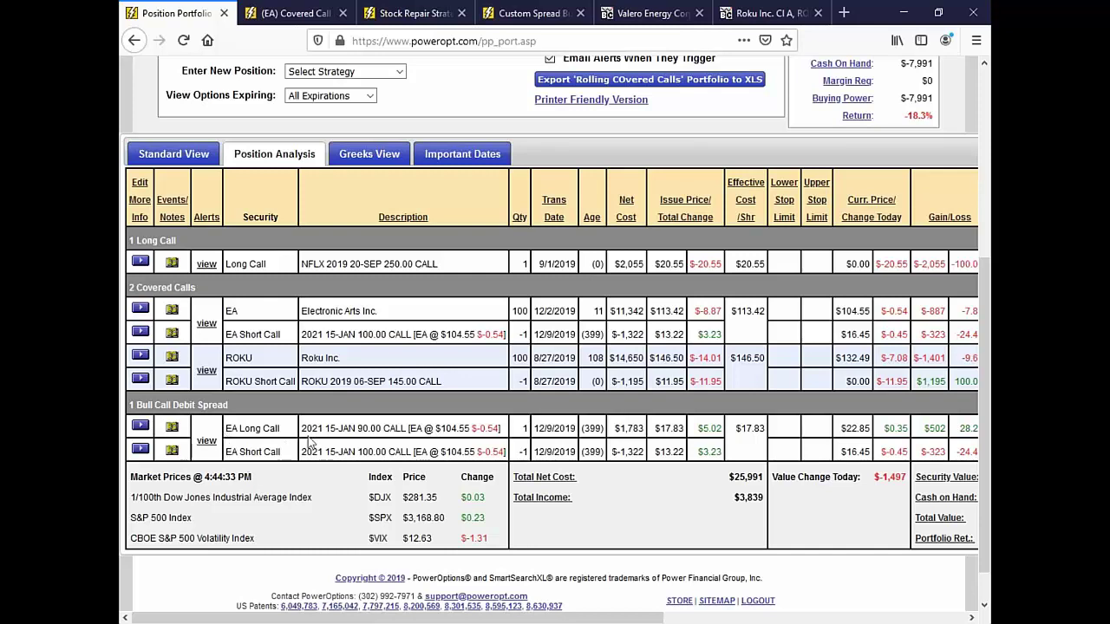
pyautogui.moveTo(302, 427); pyautogui.dragTo(448, 451)
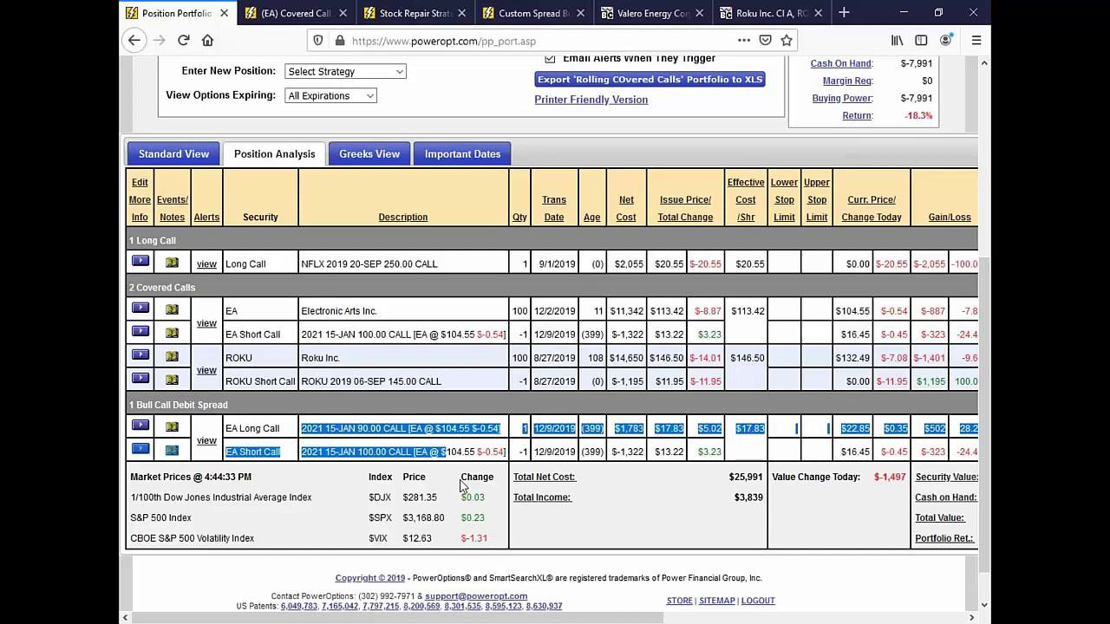
pyautogui.moveTo(303, 310); pyautogui.dragTo(482, 392)
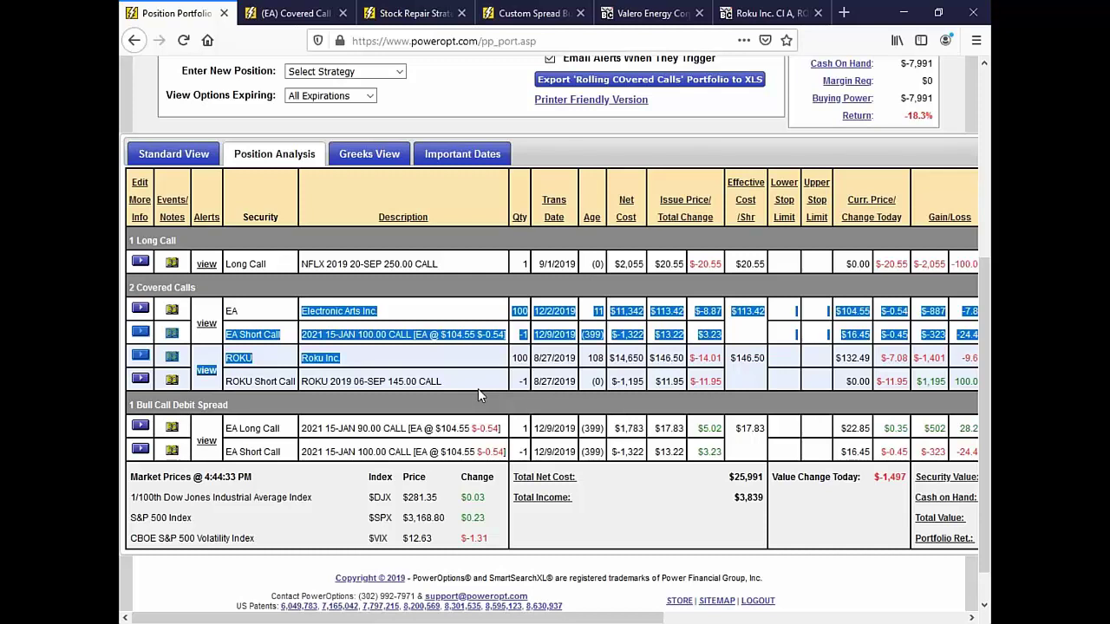
pyautogui.click(466, 330)
pyautogui.moveTo(430, 334); pyautogui.dragTo(484, 334)
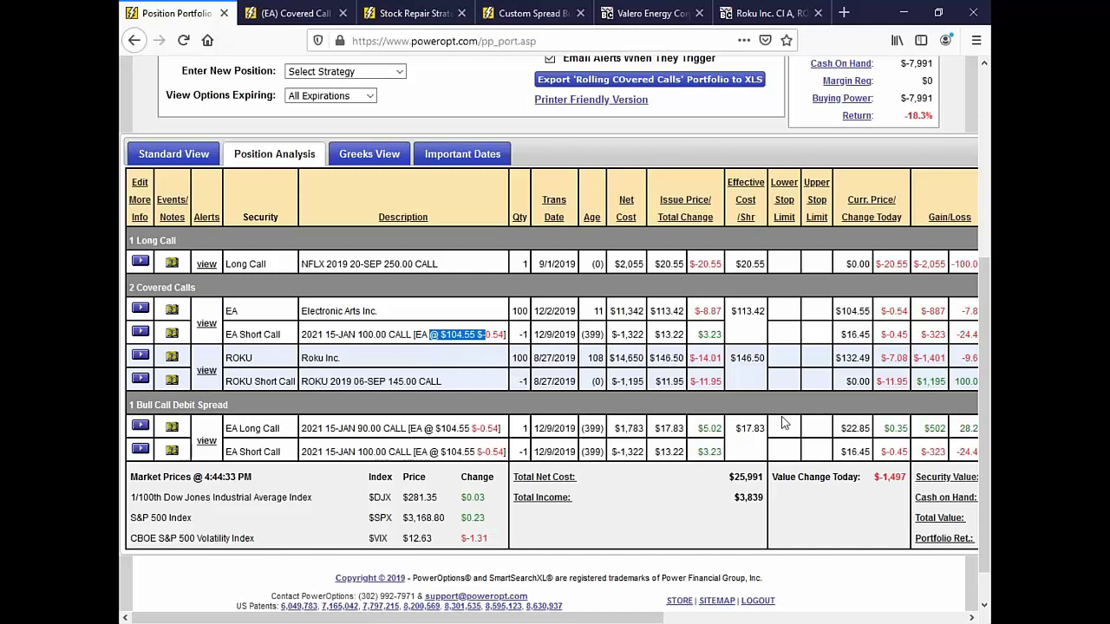
pyautogui.hotkey('alt', 'Tab')
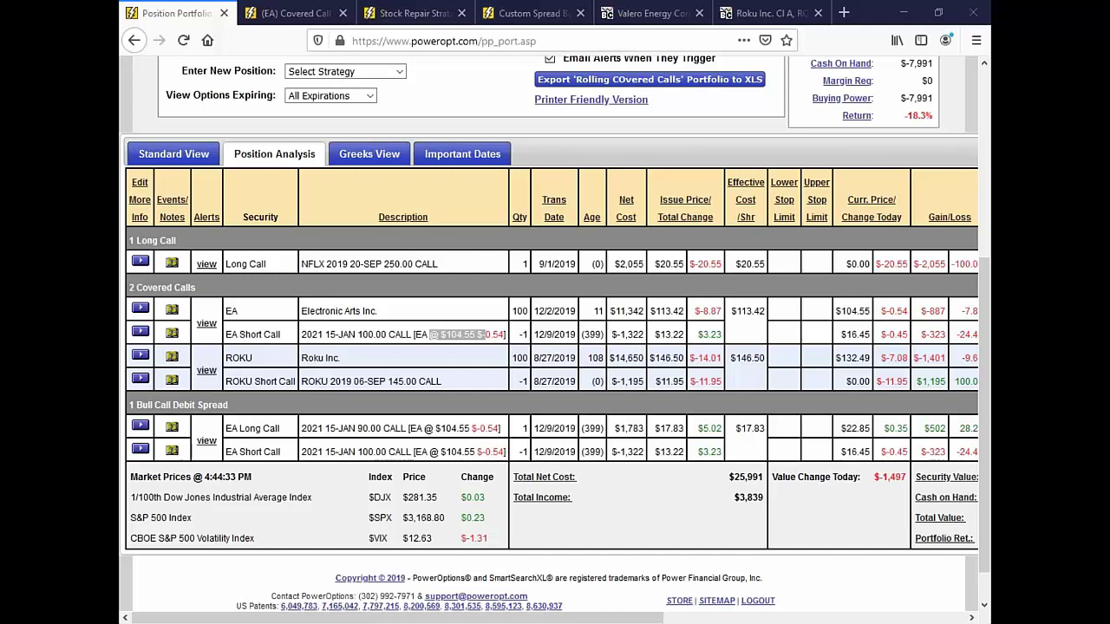
# Return to the EA stock repair results and highlight the JUN 2020 repair's $103.76 break-even.
pyautogui.click(417, 13)
pyautogui.scroll(-2, 683, 348)
pyautogui.scroll(-3, 683, 350)
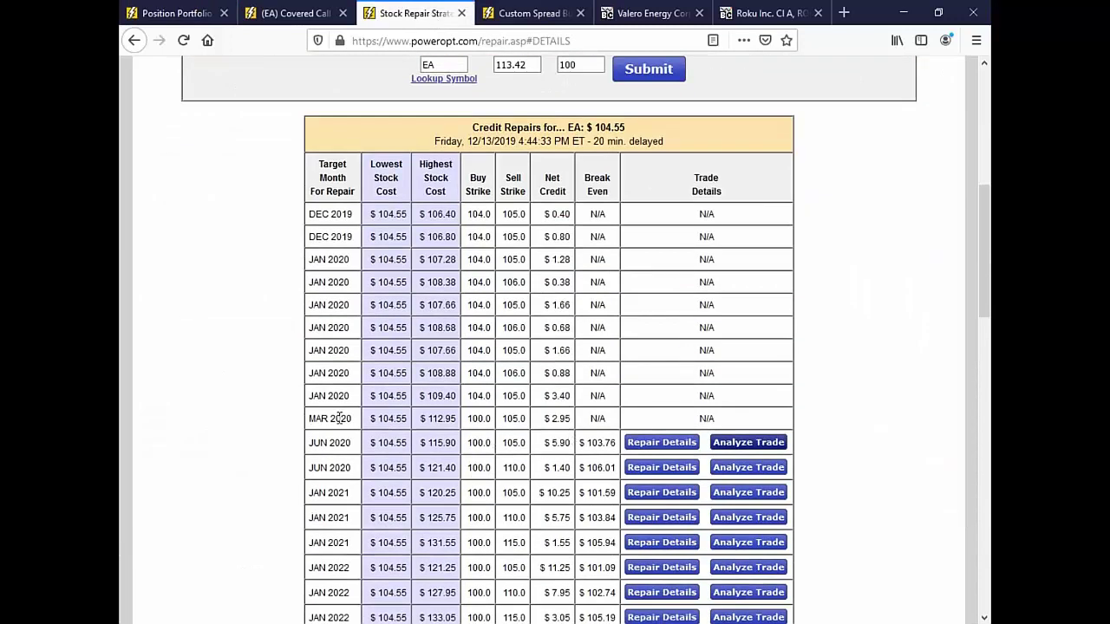
pyautogui.moveTo(335, 443); pyautogui.dragTo(469, 466)
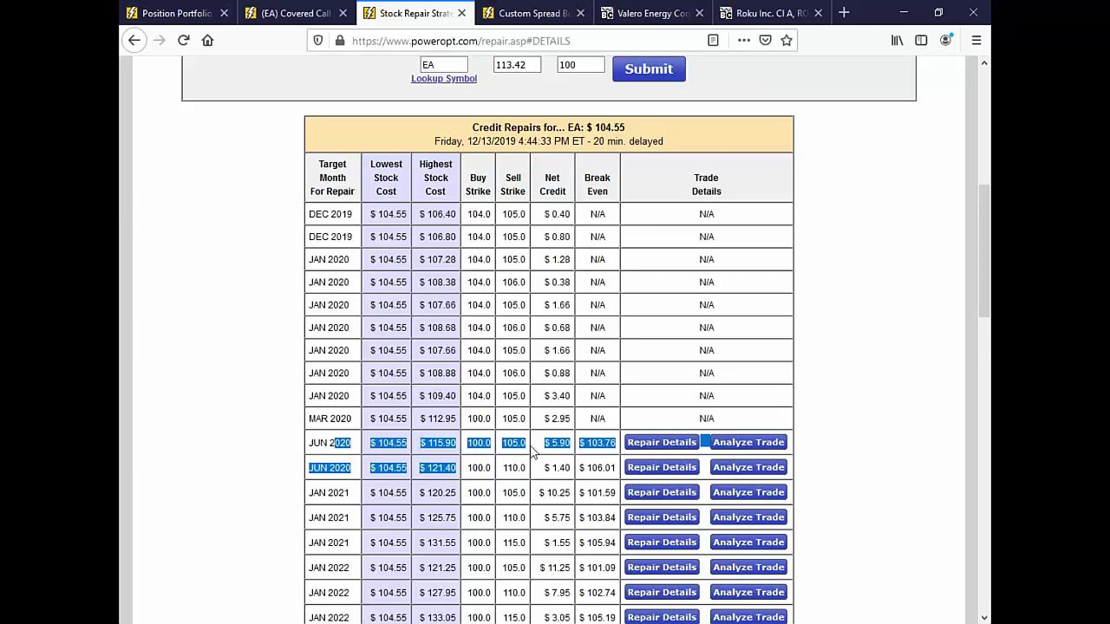
pyautogui.click(612, 440)
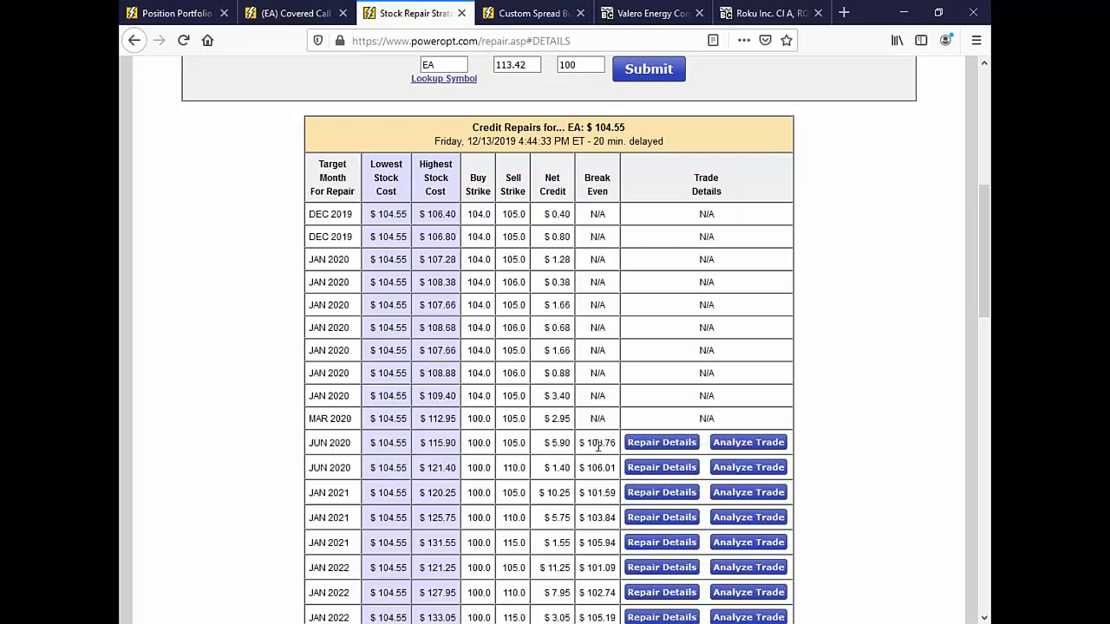
pyautogui.moveTo(589, 443); pyautogui.dragTo(612, 440)
pyautogui.scroll(-1, 639, 446)
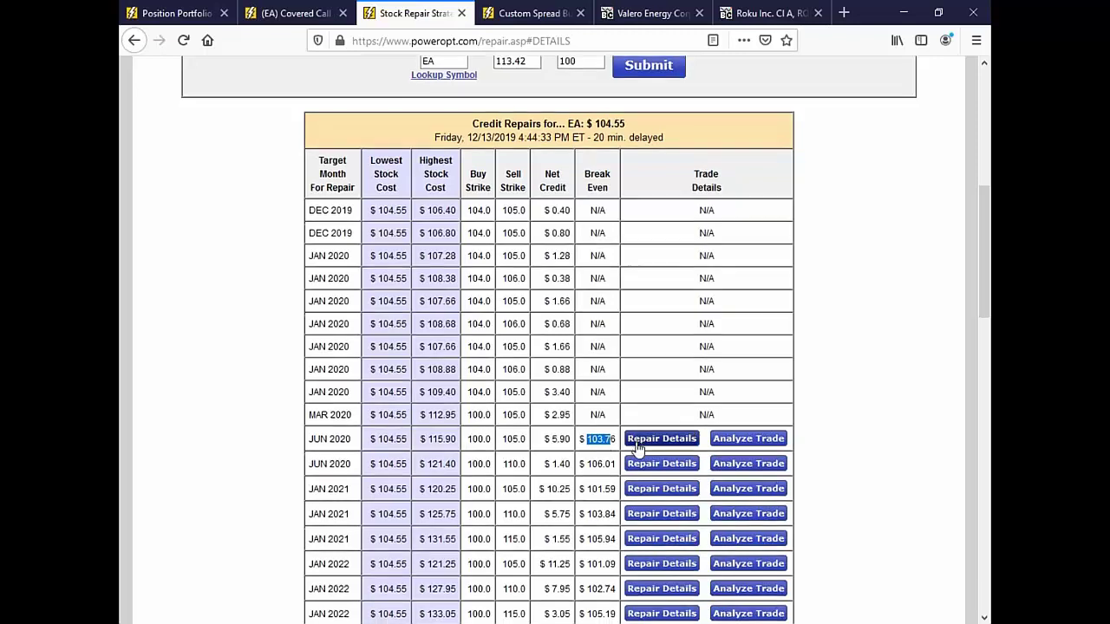
# Scan the EA credit repairs table, pointing out the JAN 2022, JAN 2021, MAR 2020 and JAN 2020 rows.
pyautogui.scroll(-3, 639, 446)
pyautogui.moveTo(310, 365); pyautogui.dragTo(597, 389)
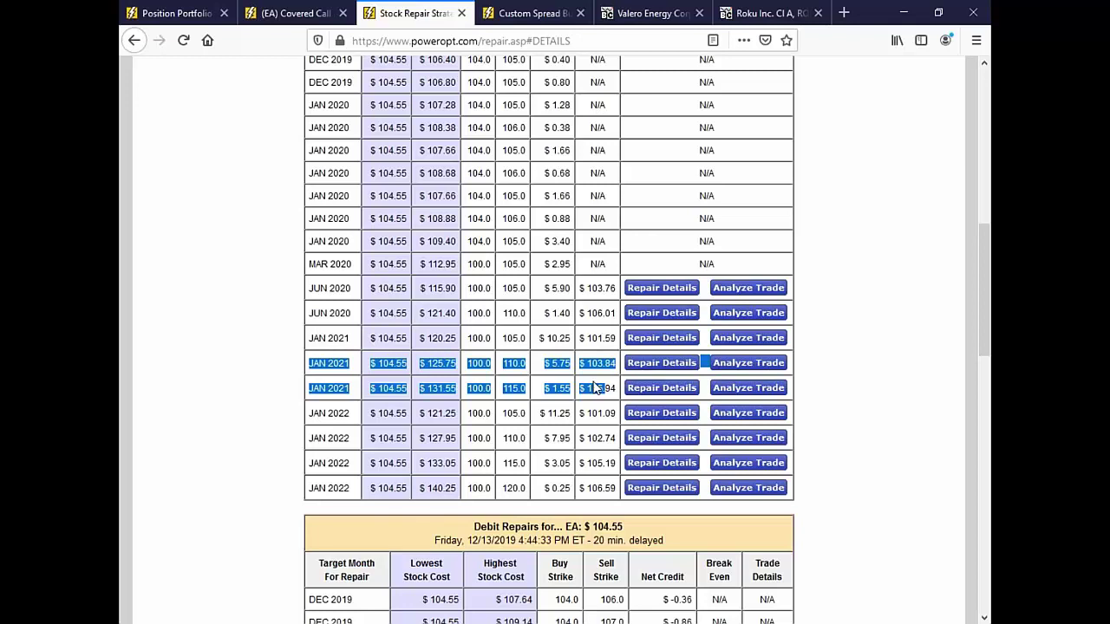
pyautogui.moveTo(328, 466); pyautogui.dragTo(361, 469)
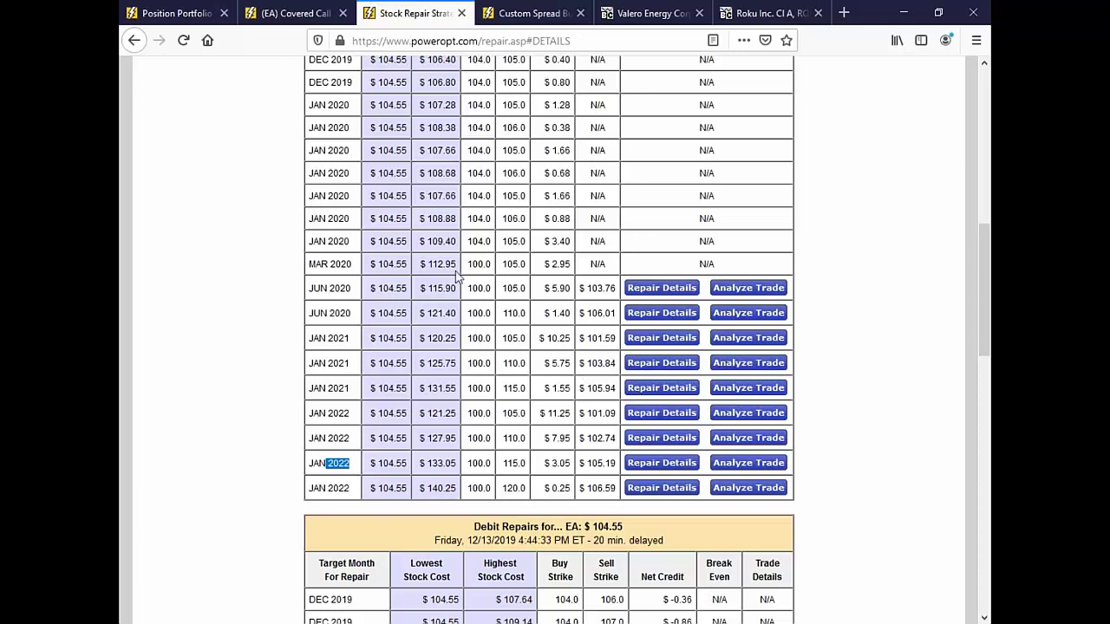
pyautogui.moveTo(309, 338); pyautogui.dragTo(366, 340)
pyautogui.scroll(2, 352, 201)
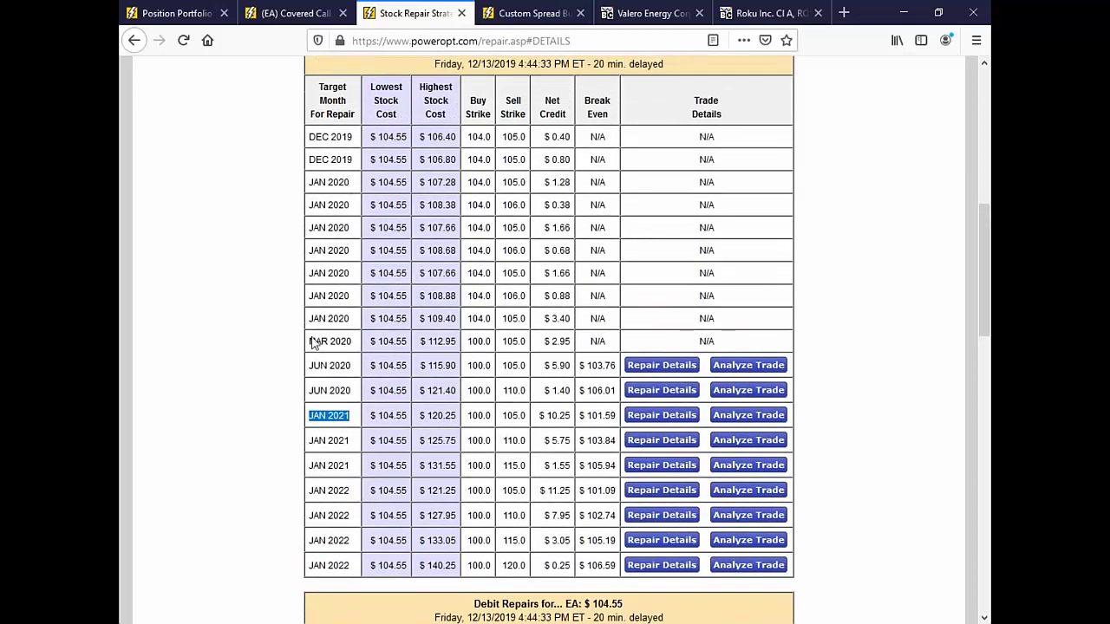
pyautogui.moveTo(310, 341); pyautogui.dragTo(371, 347)
pyautogui.moveTo(326, 296); pyautogui.dragTo(364, 302)
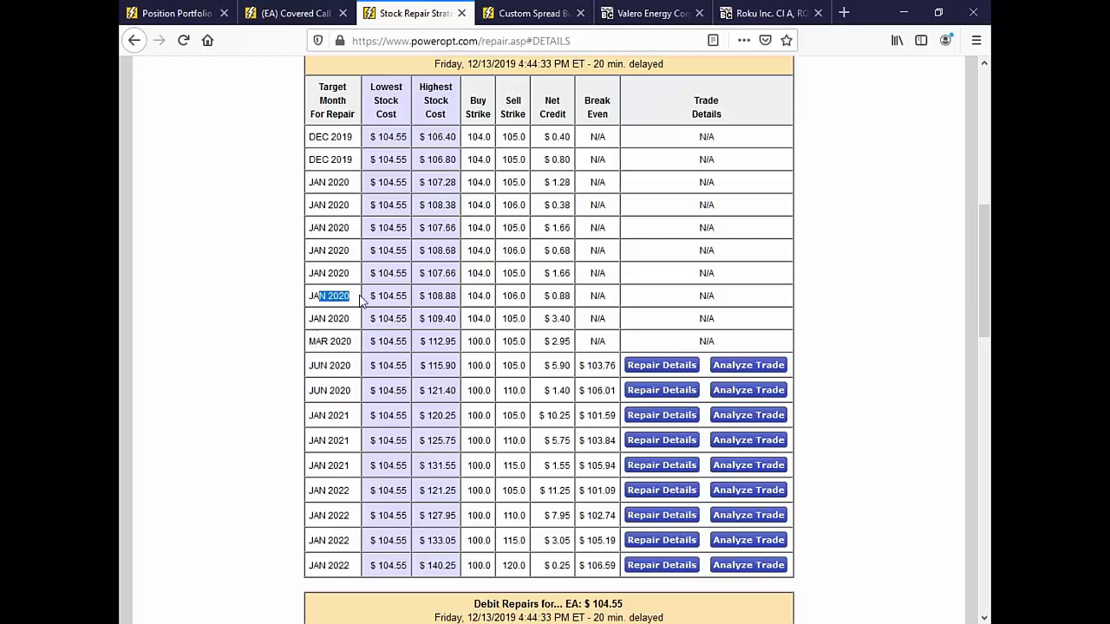
pyautogui.moveTo(326, 183); pyautogui.dragTo(373, 184)
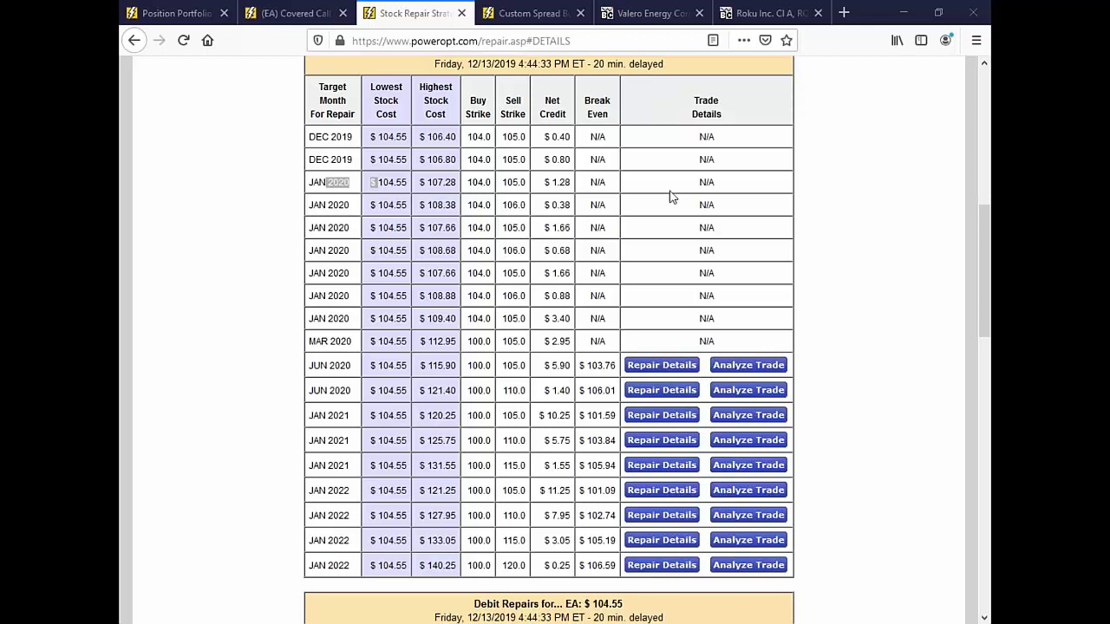
pyautogui.scroll(10, 228, 119)
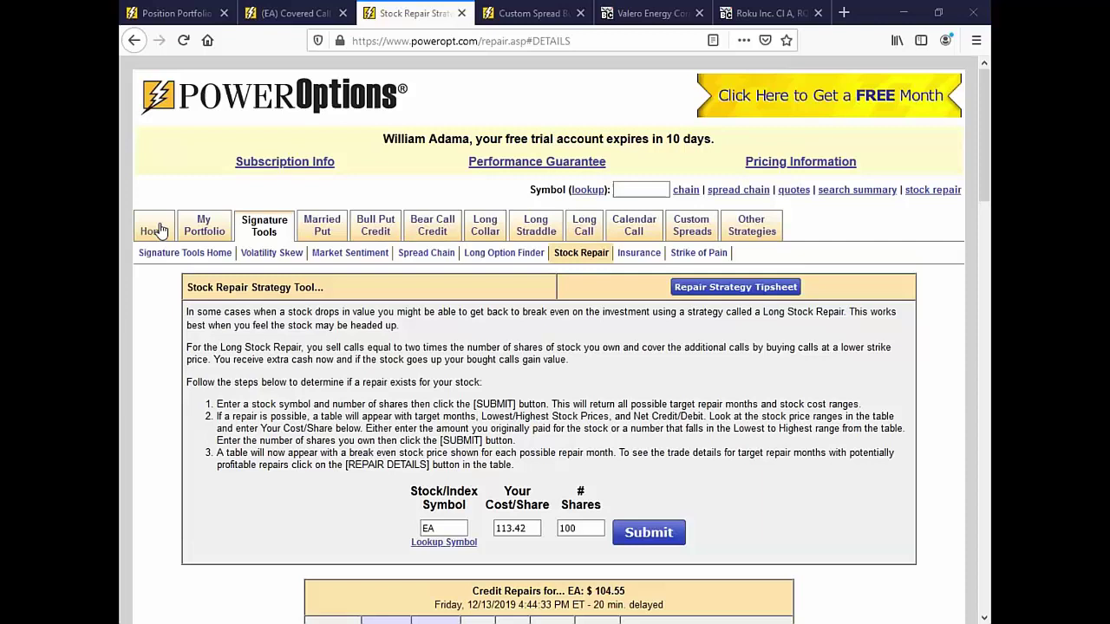
# Return to the PowerOptions Home page.
pyautogui.click(160, 231)
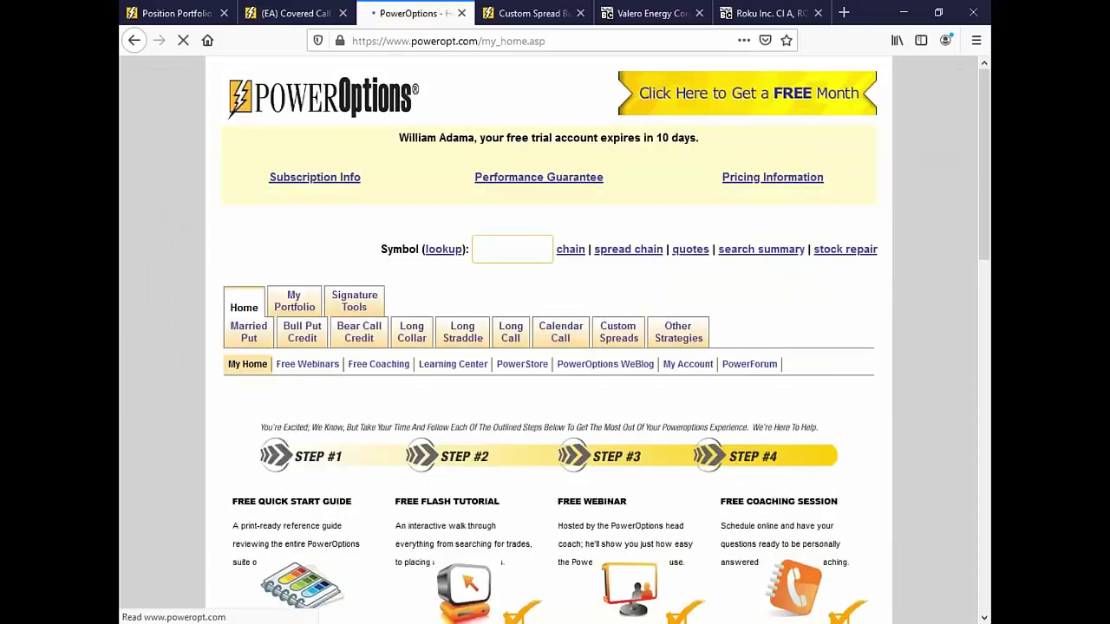